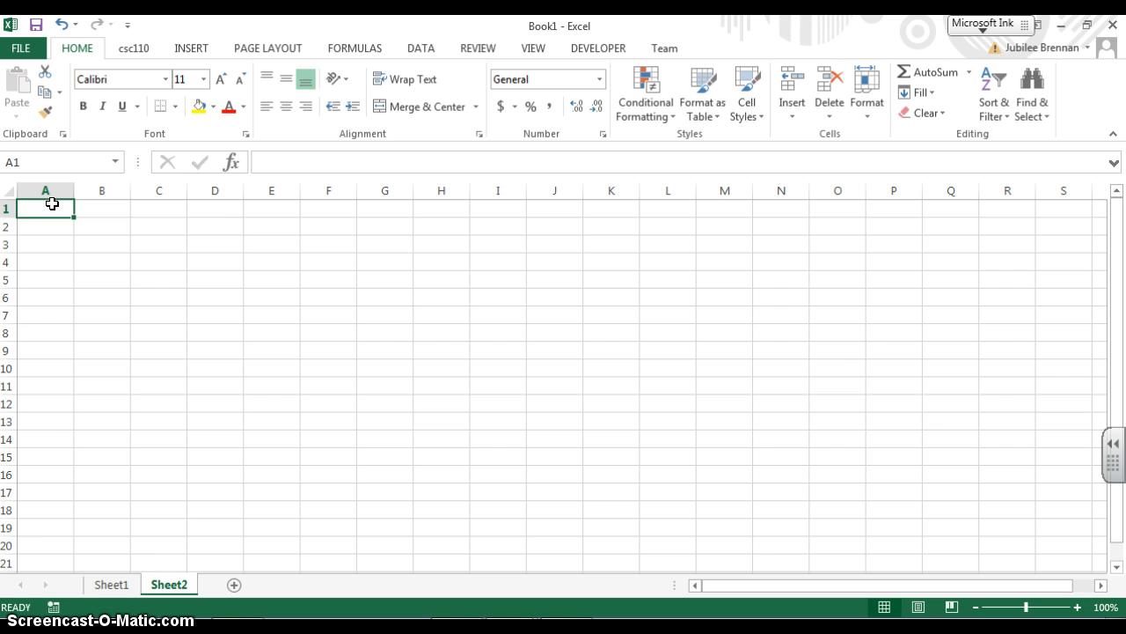
Enter 5.2 in cell A1 and select it again
text(S)
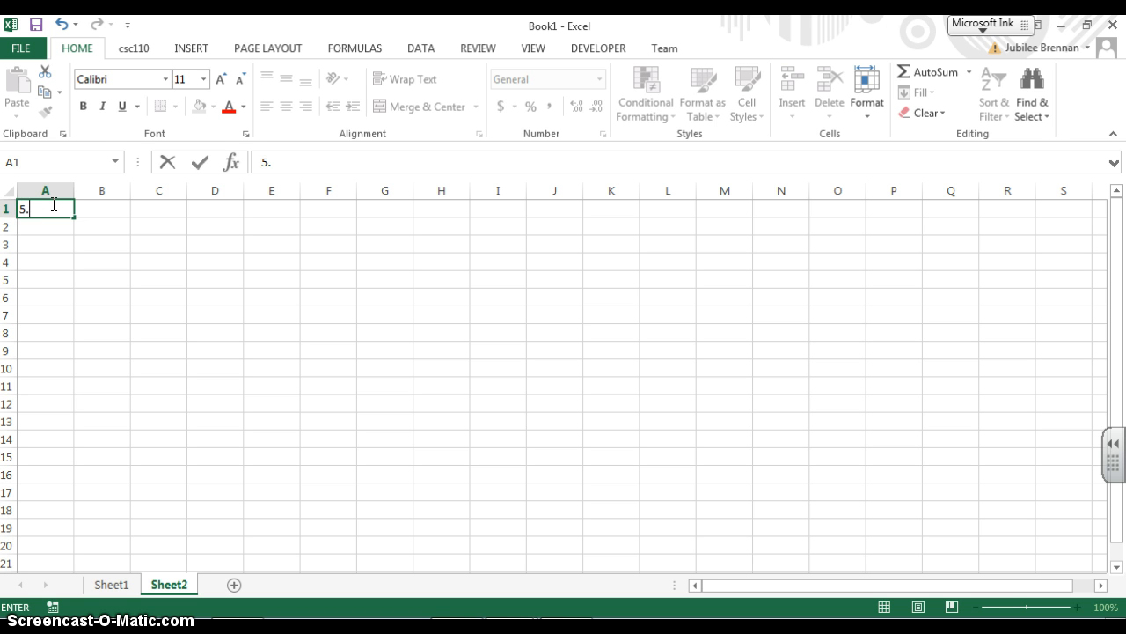
key(Return)
click(52, 204)
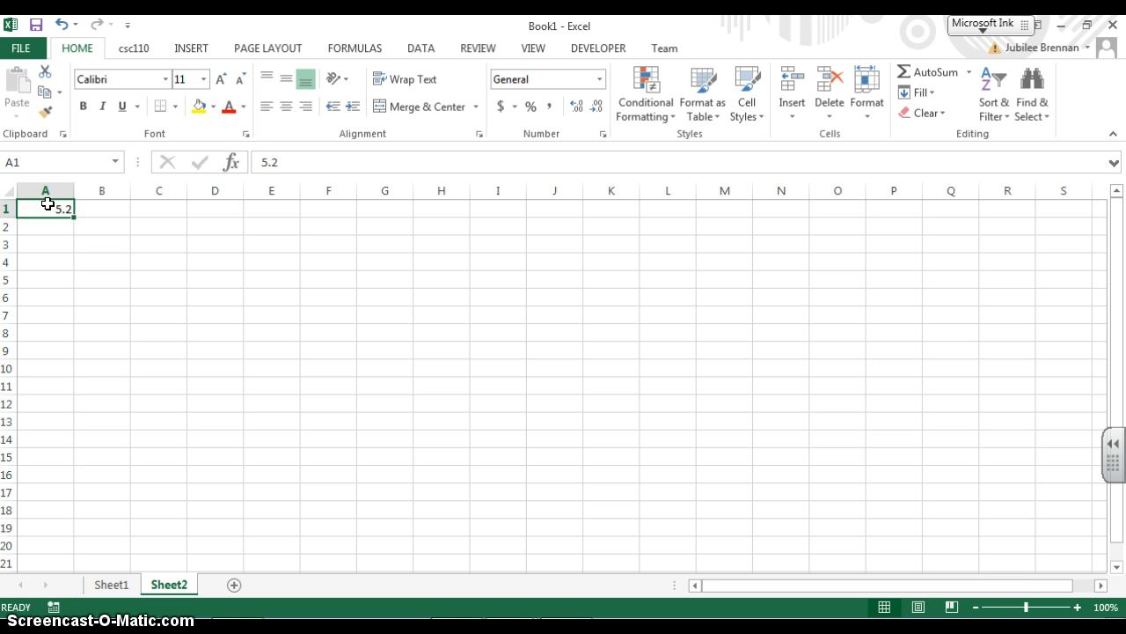
Try to name cell A1 INTEREST RATES
click(39, 162)
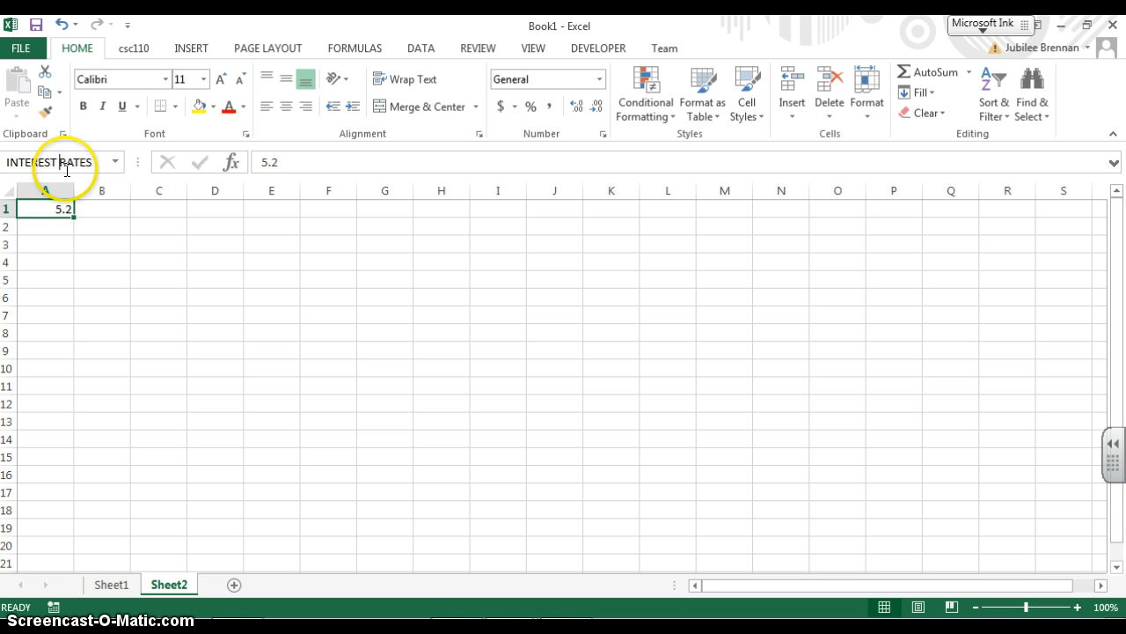
key(Return)
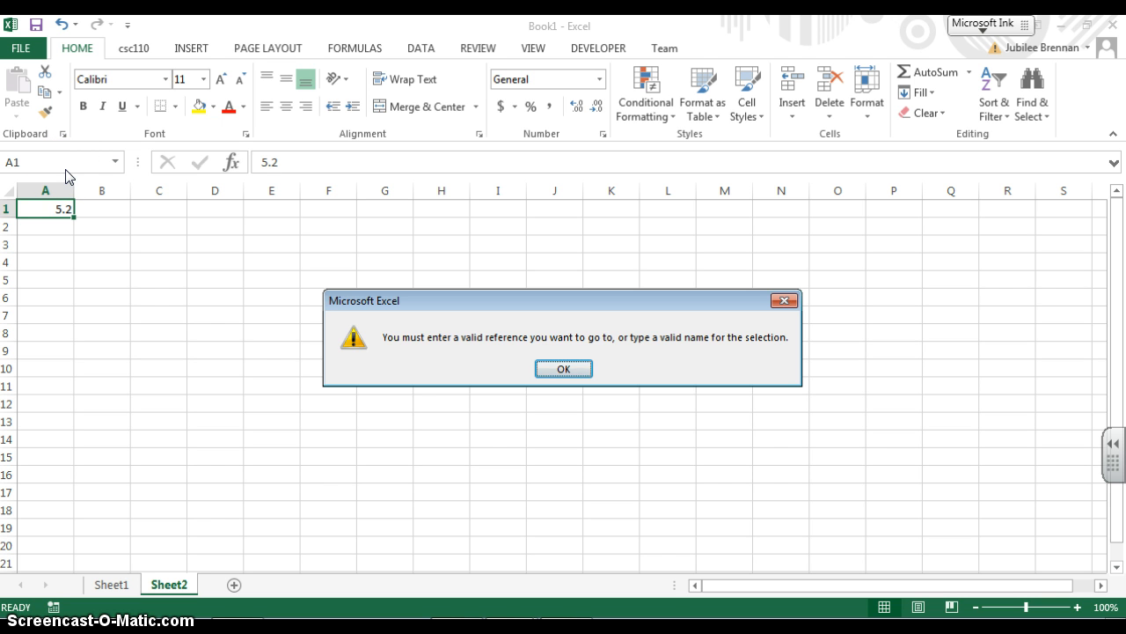
key(Return)
Name cell A1 INTEREST_RATES
click(54, 170)
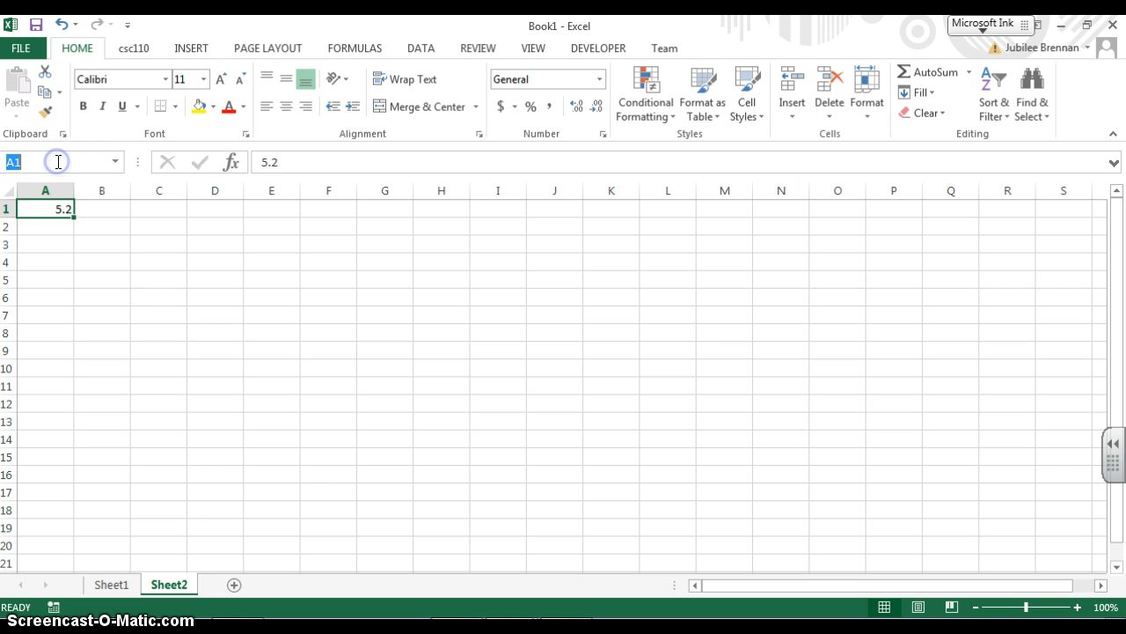
key(BackSpace)
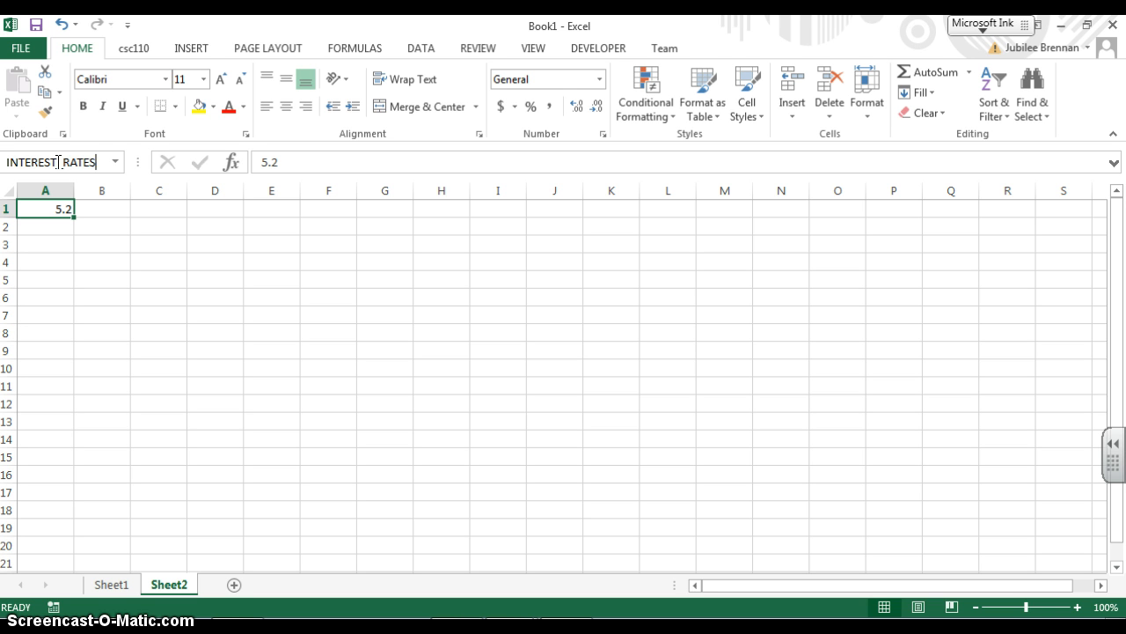
key(Return)
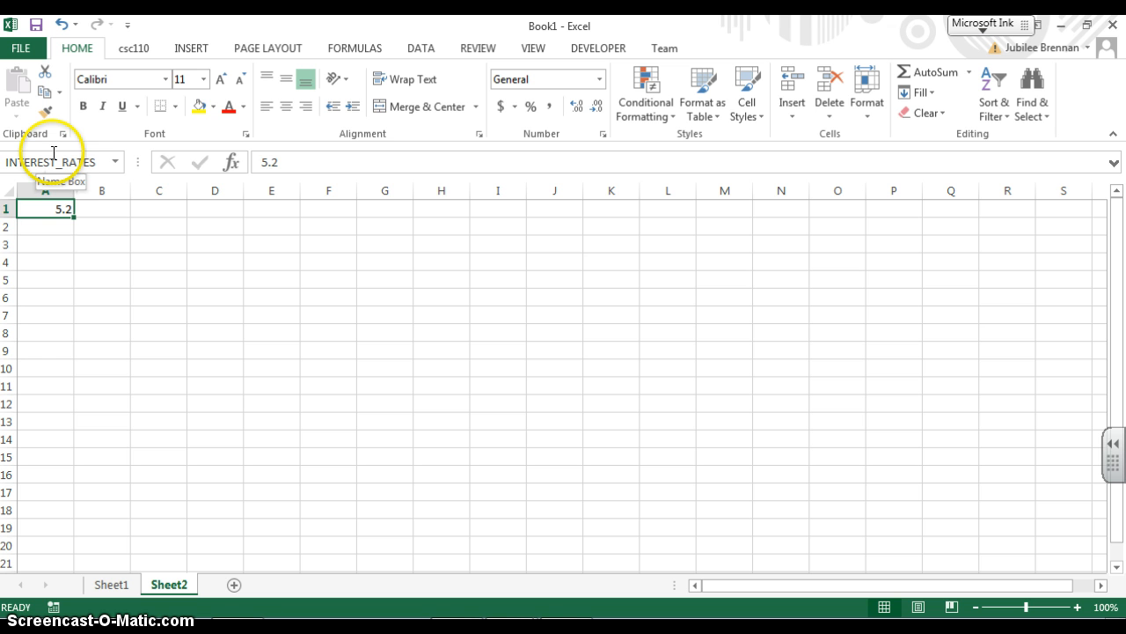
key(Return)
click(60, 205)
click(62, 226)
click(60, 204)
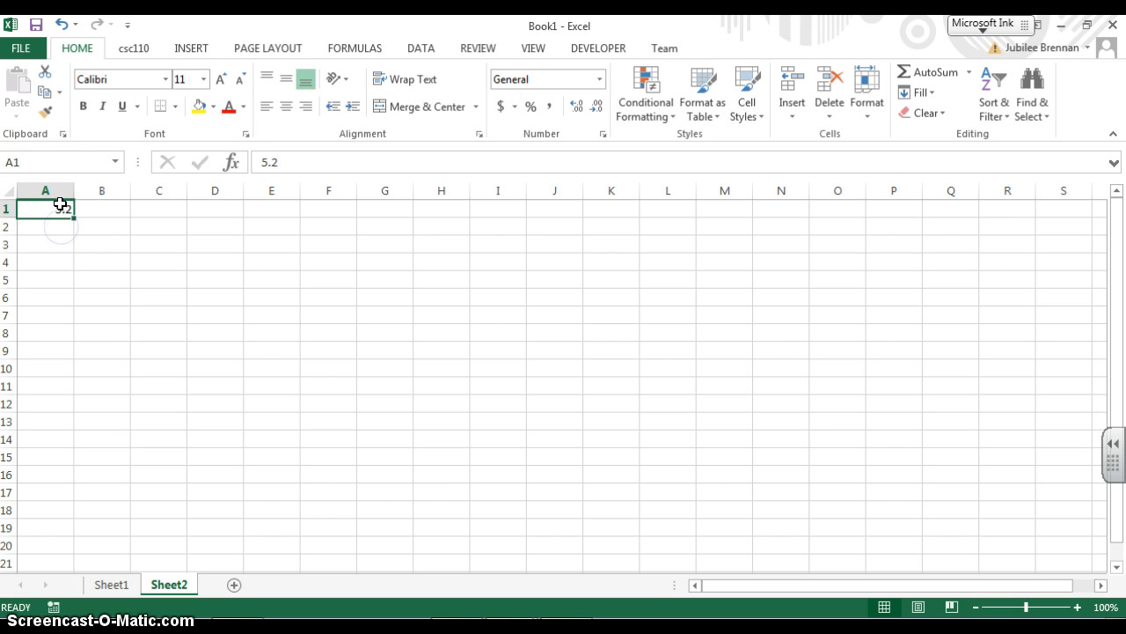
Enter 100 and 200 in D1 and D2, then extend the series down to 1000 in D10
click(227, 205)
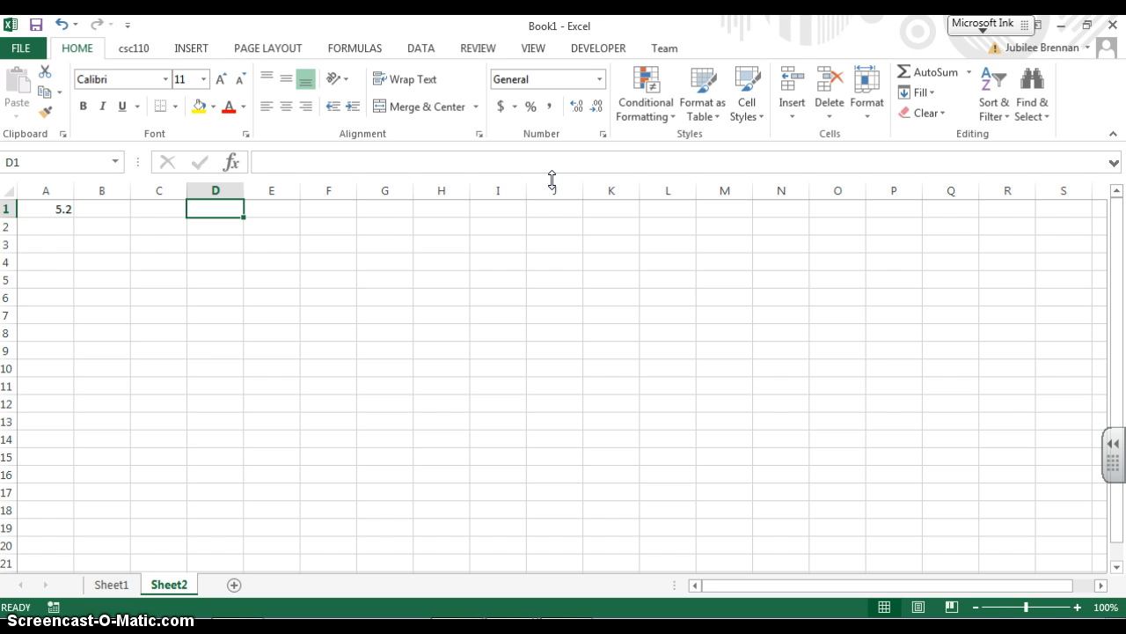
text(100)
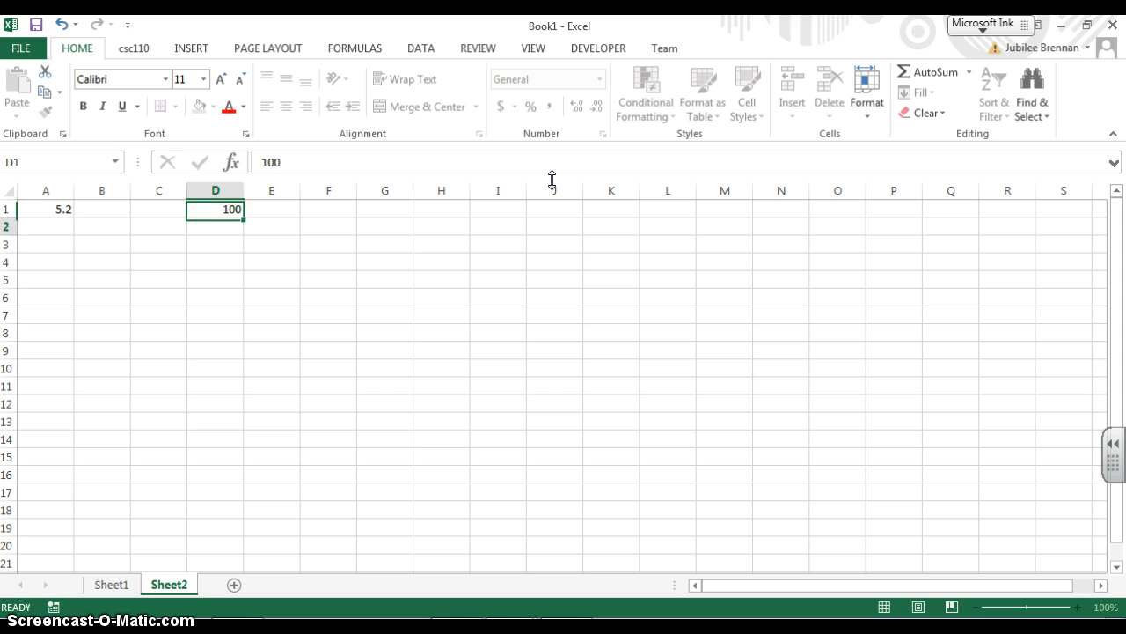
key(Return)
text(200)
key(Return)
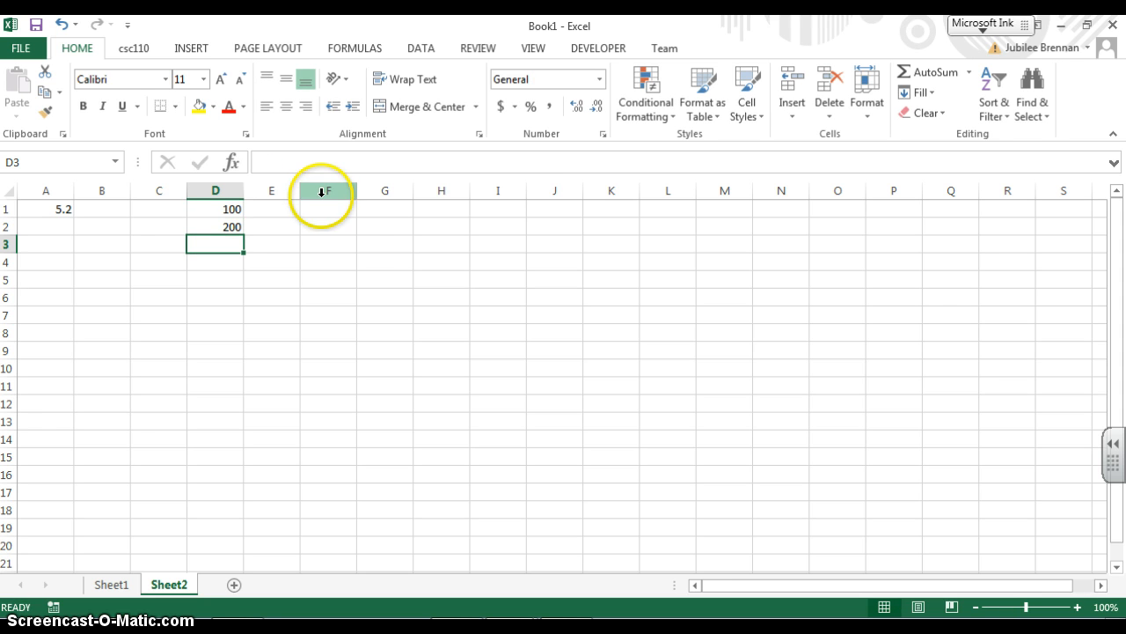
drag(221, 208, 239, 379)
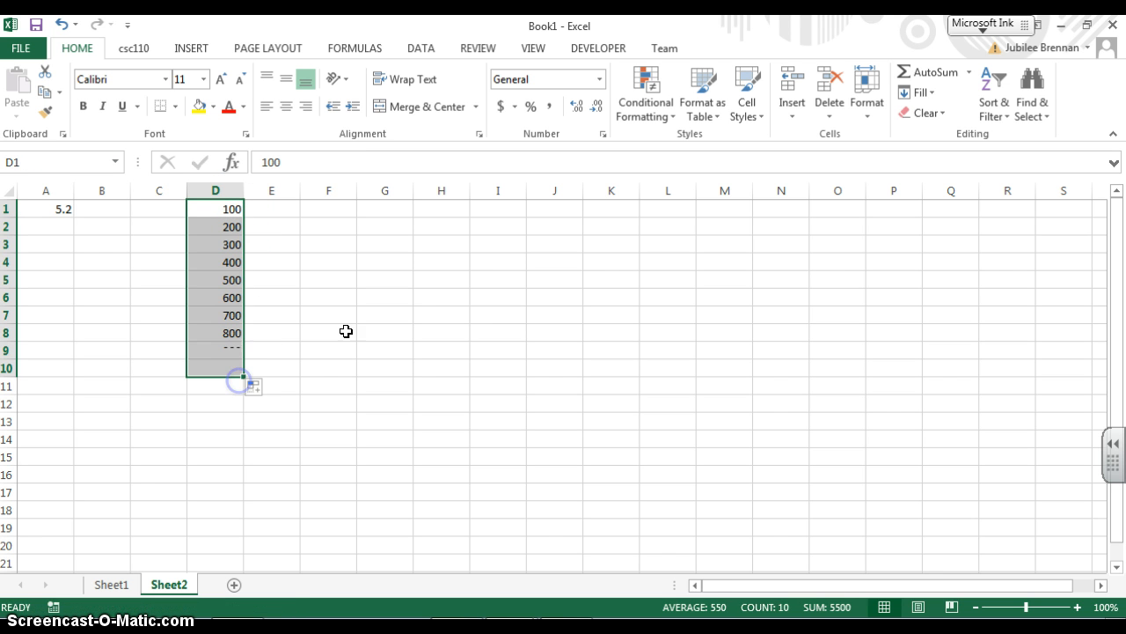
Try to name the range D1:D10 LOAN AMOUNT
click(37, 158)
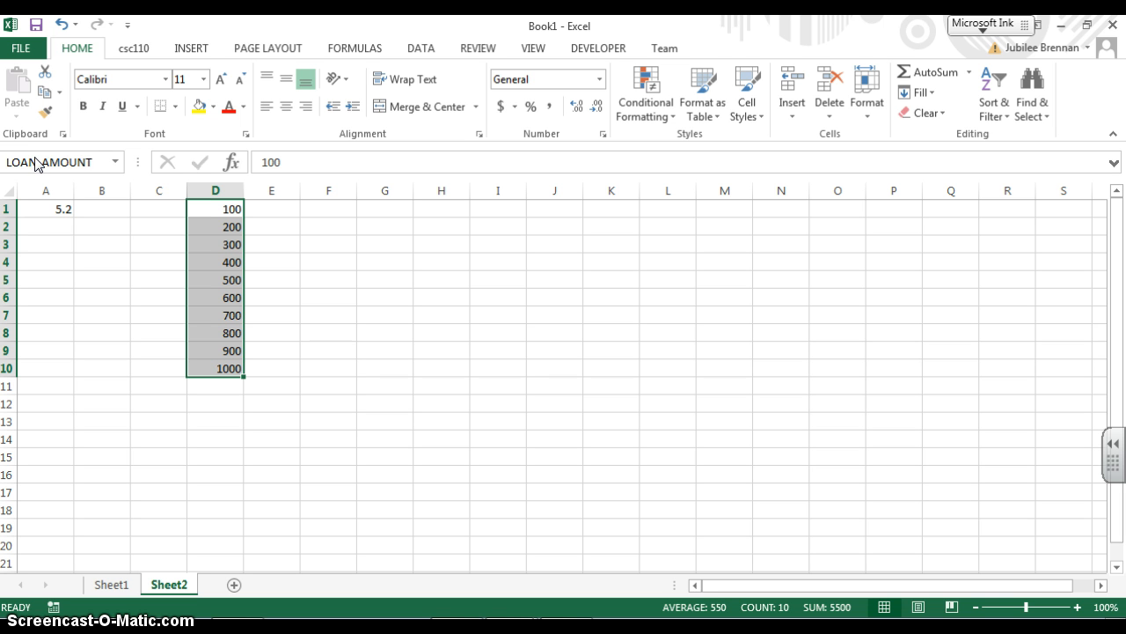
key(Return)
key(Return)
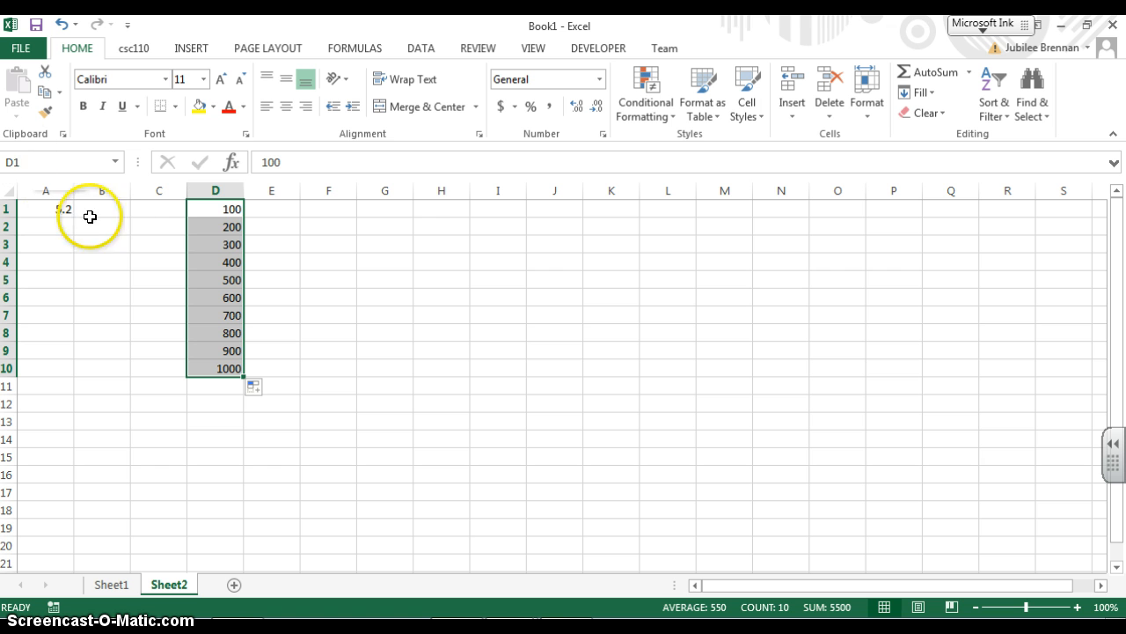
Name the range D1:D10 LOAN_AMOUNT
click(64, 159)
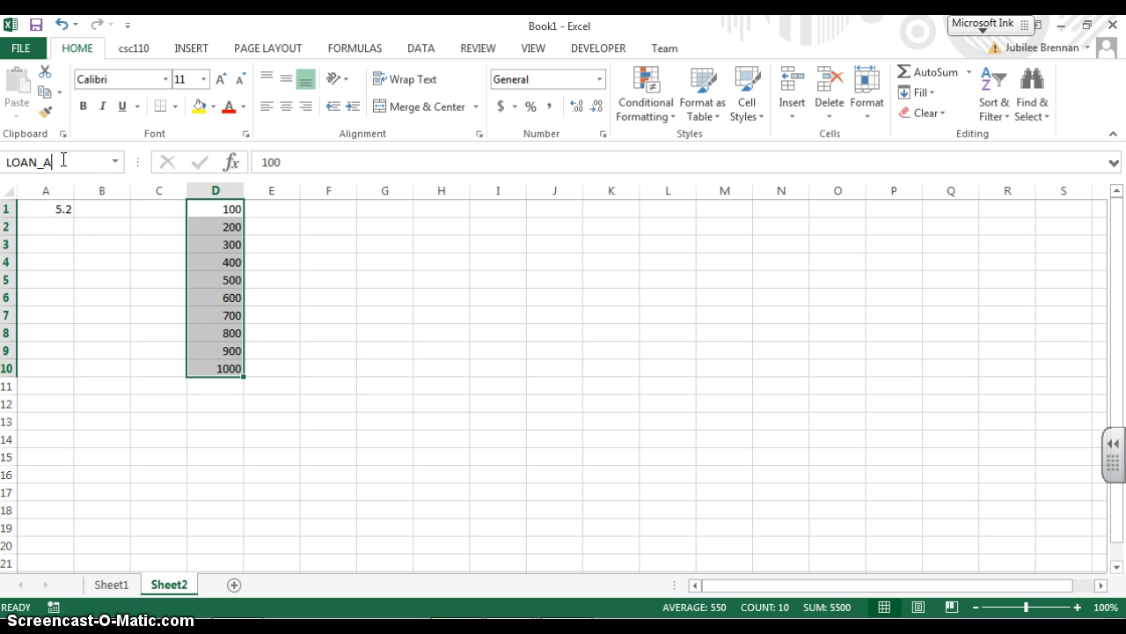
text(LOAN_AMOUNT)
key(Return)
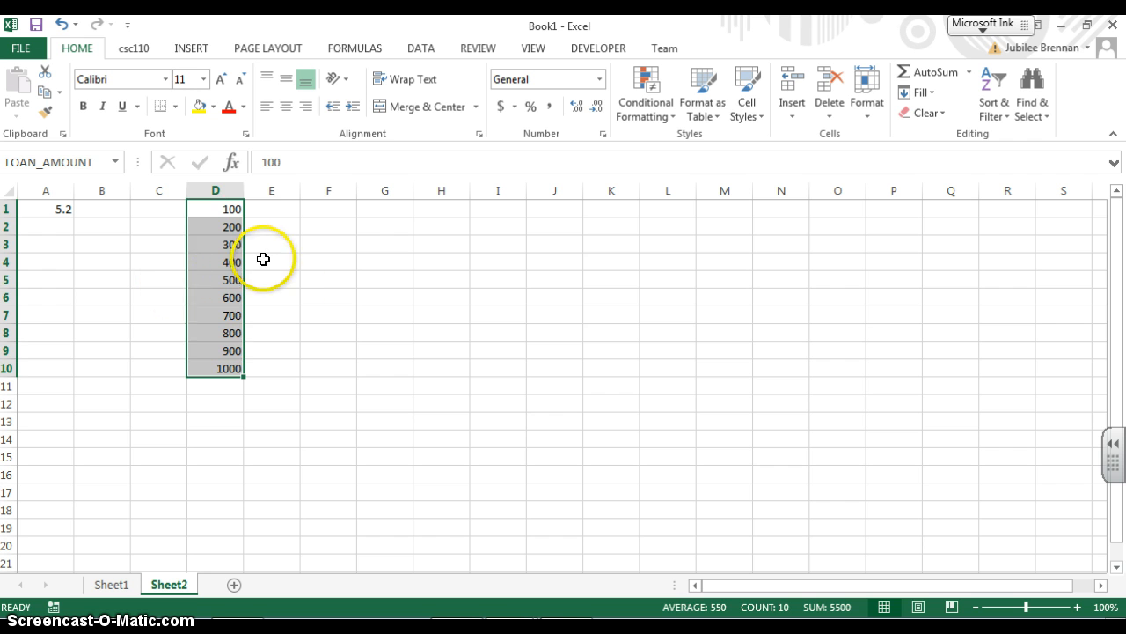
Check the defined names by selecting cell A1 and the range D1:D10 in turn
click(325, 243)
drag(211, 208, 238, 364)
click(215, 206)
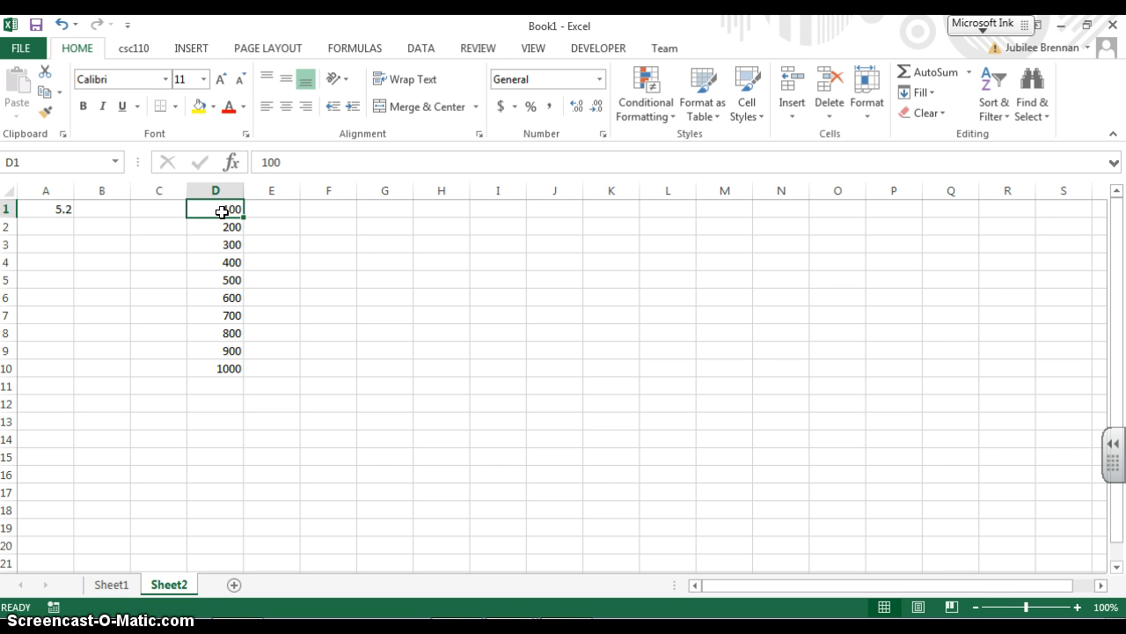
click(533, 273)
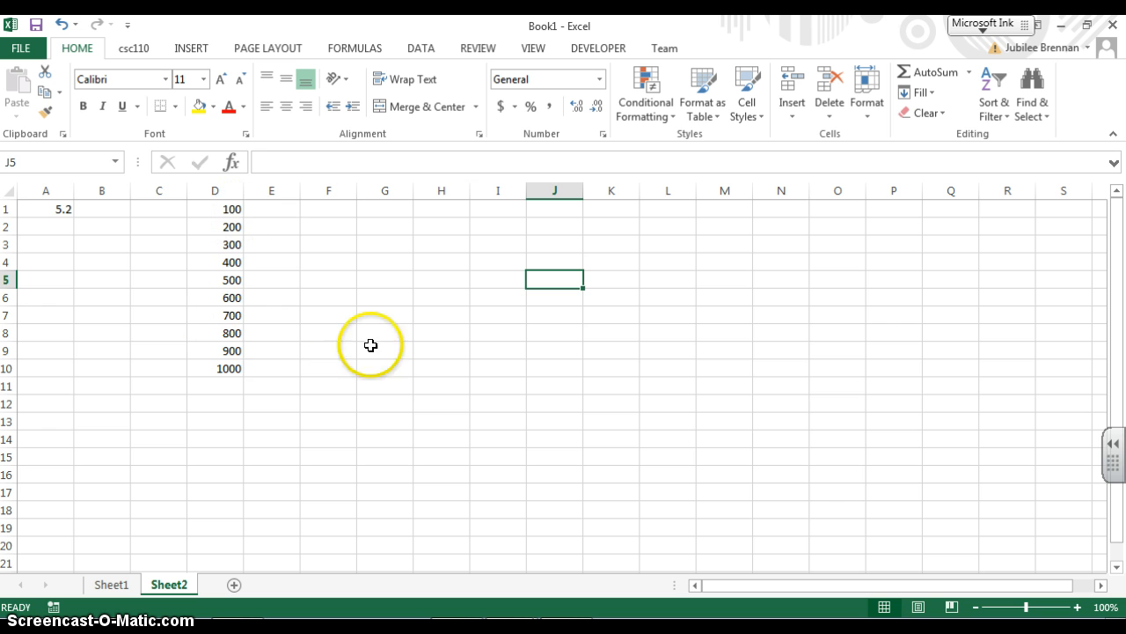
click(60, 209)
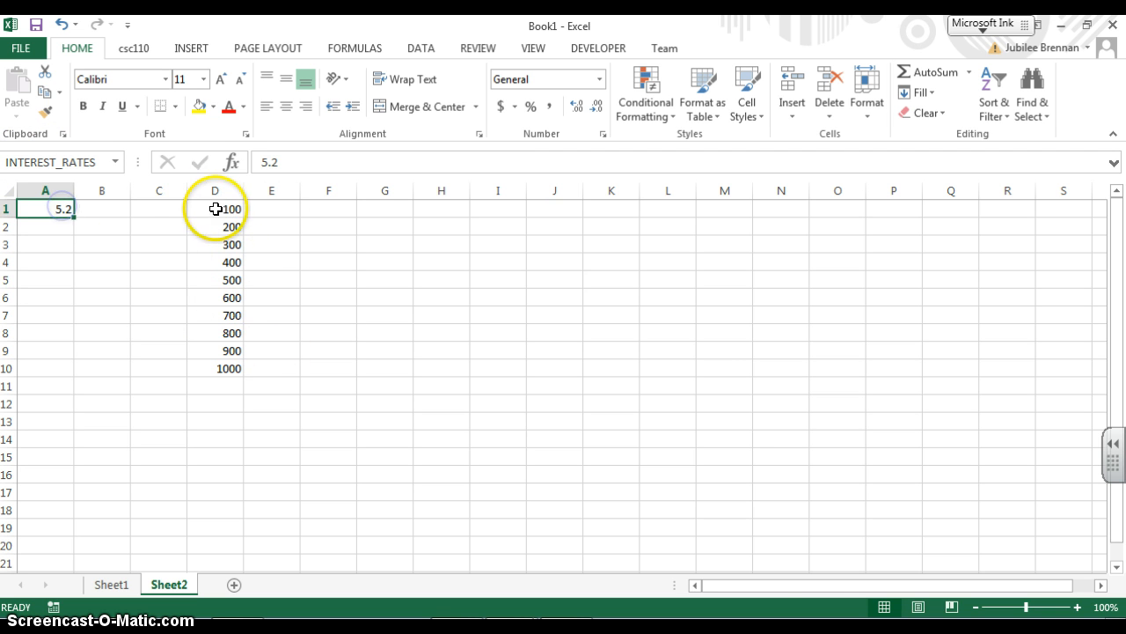
drag(215, 208, 221, 349)
click(441, 306)
click(727, 348)
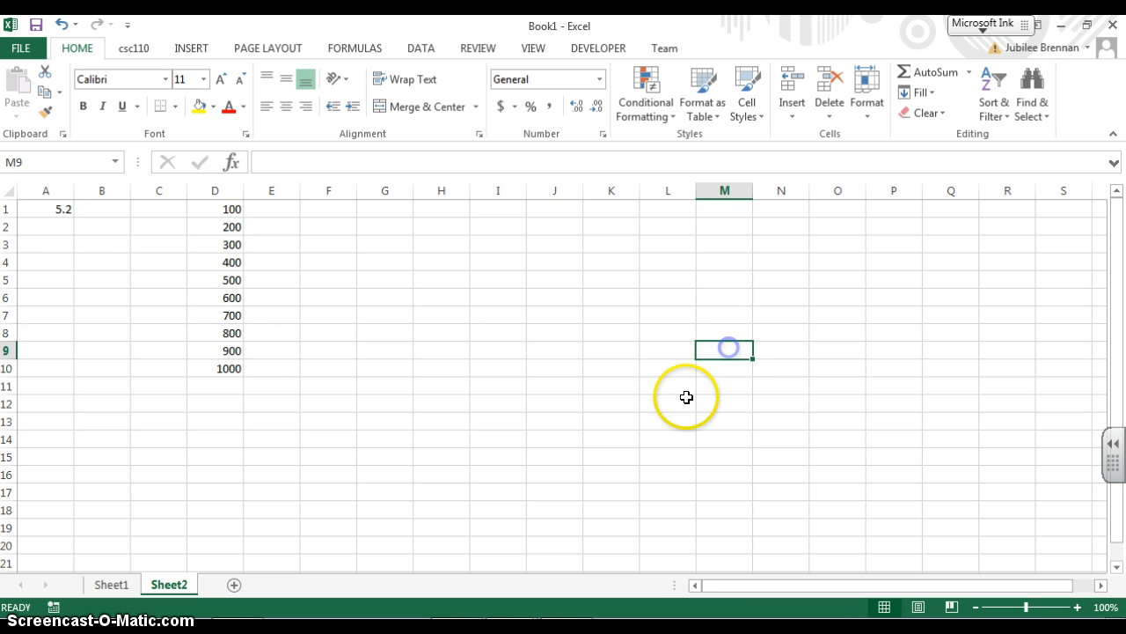
click(627, 419)
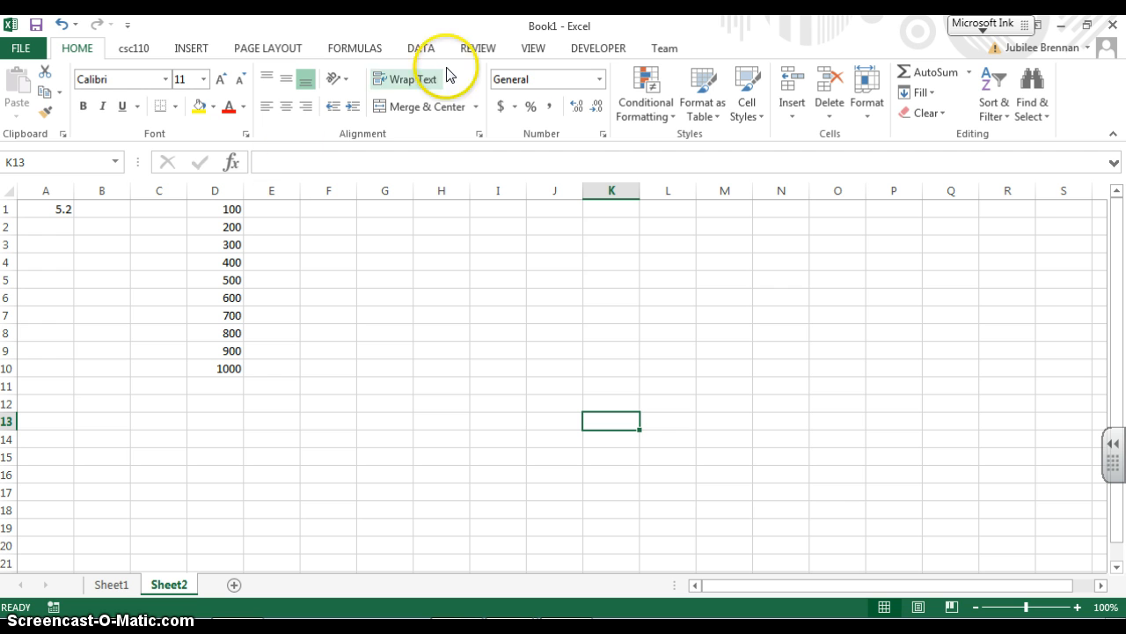
Browse the ribbon tabs, including the custom csc110 tab and the File backstage
click(658, 49)
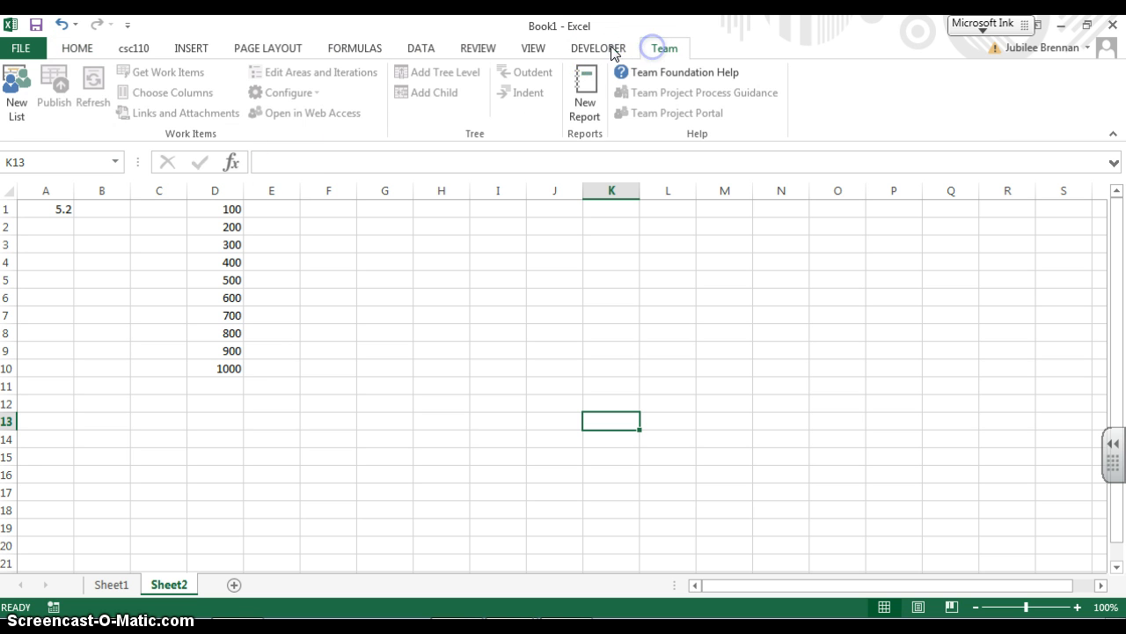
click(595, 49)
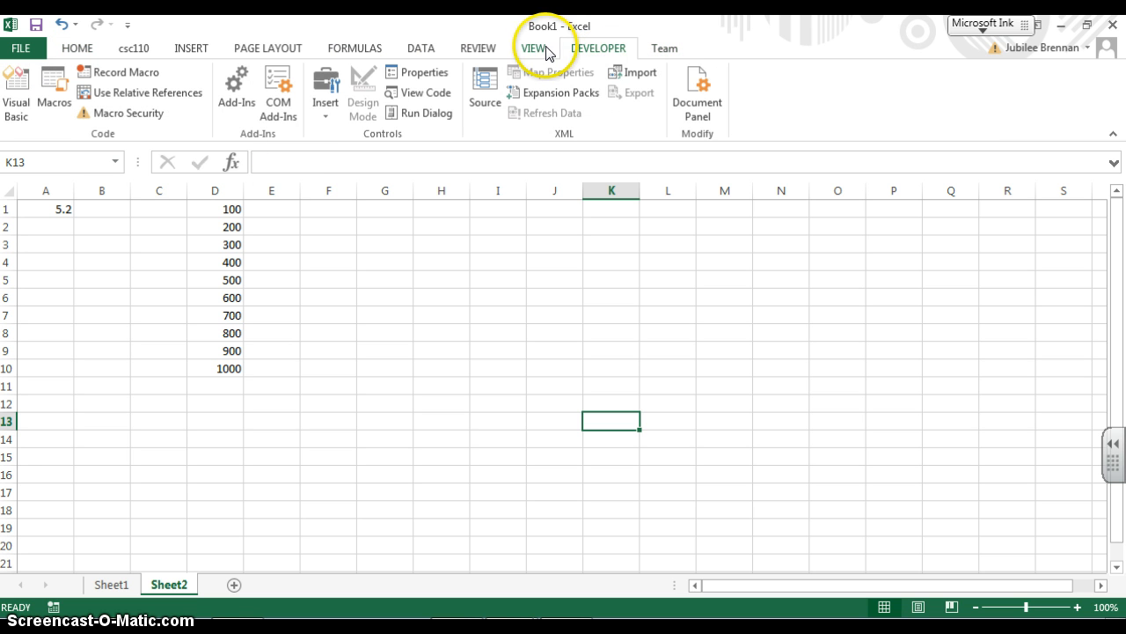
click(548, 50)
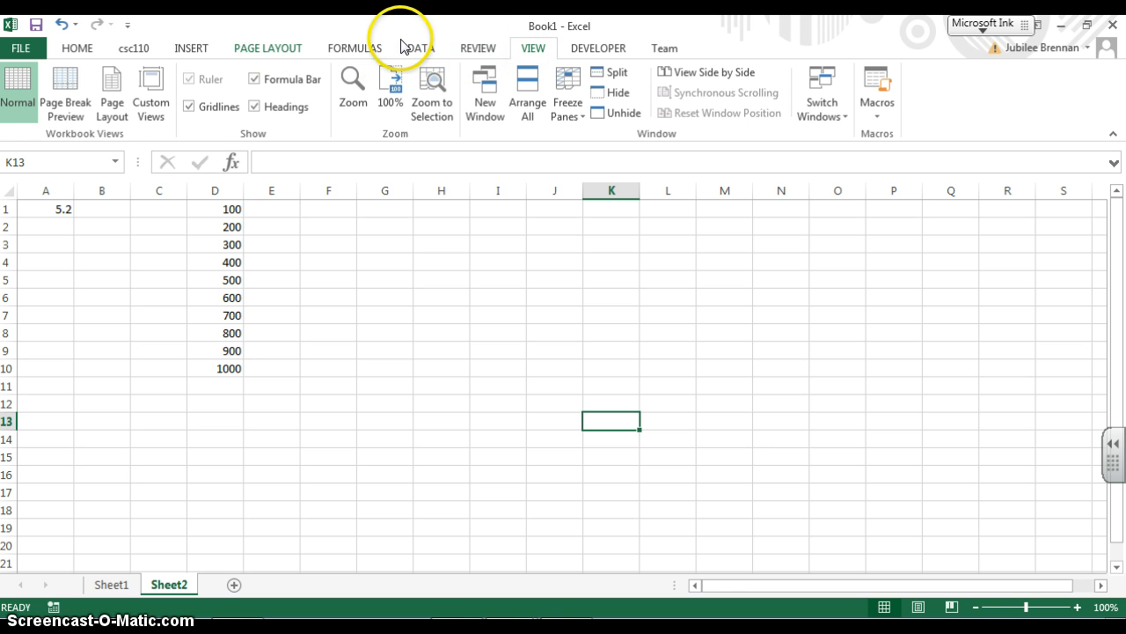
click(132, 49)
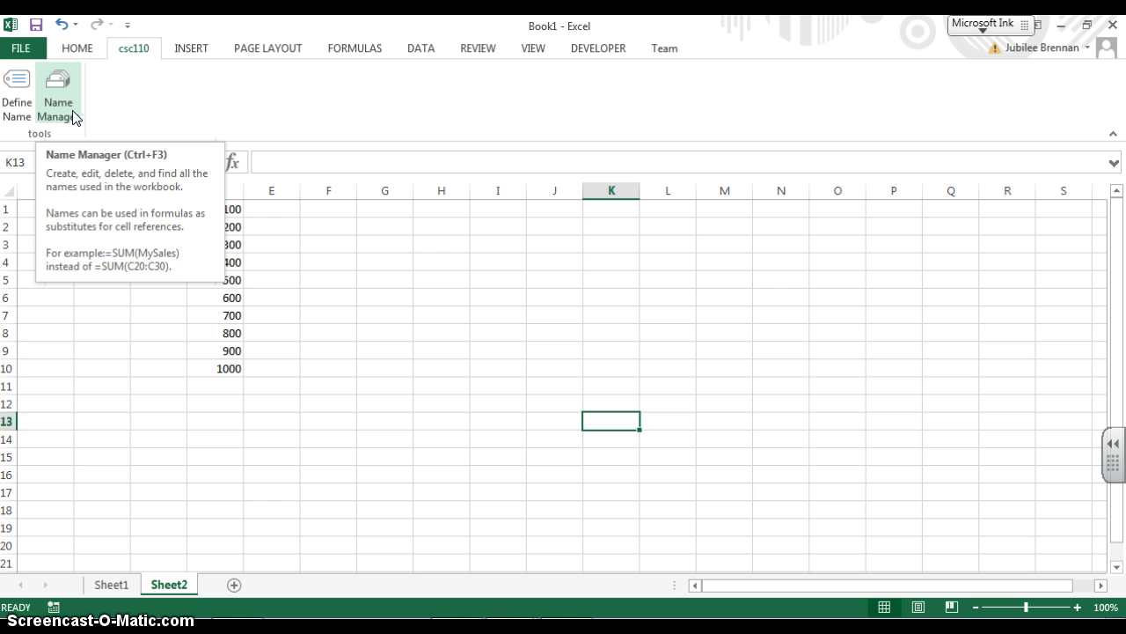
click(77, 50)
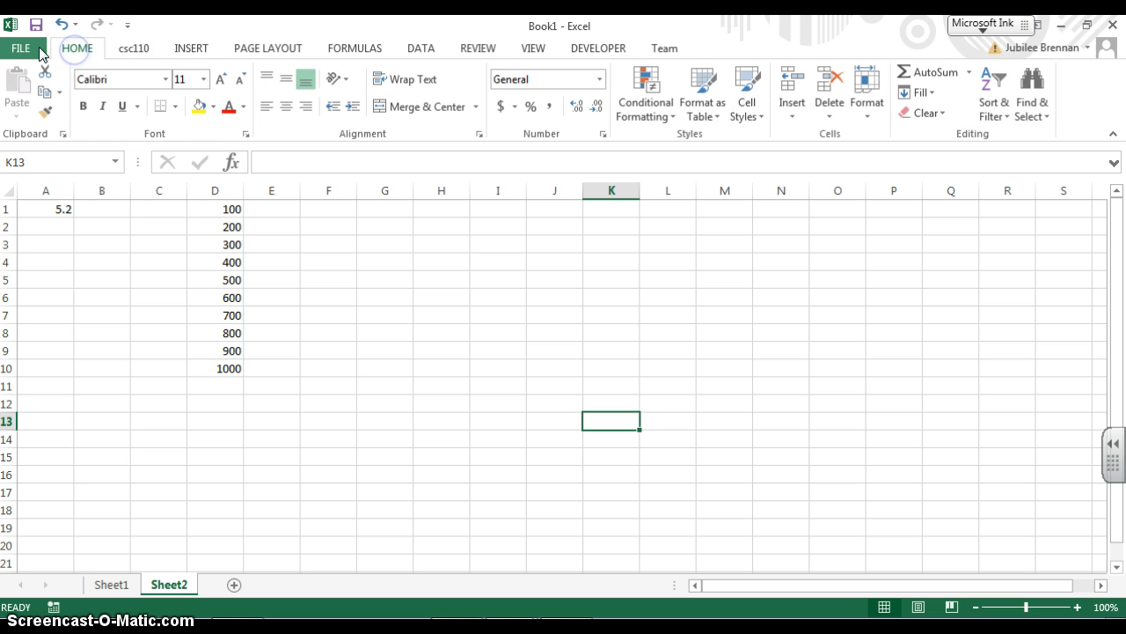
click(37, 50)
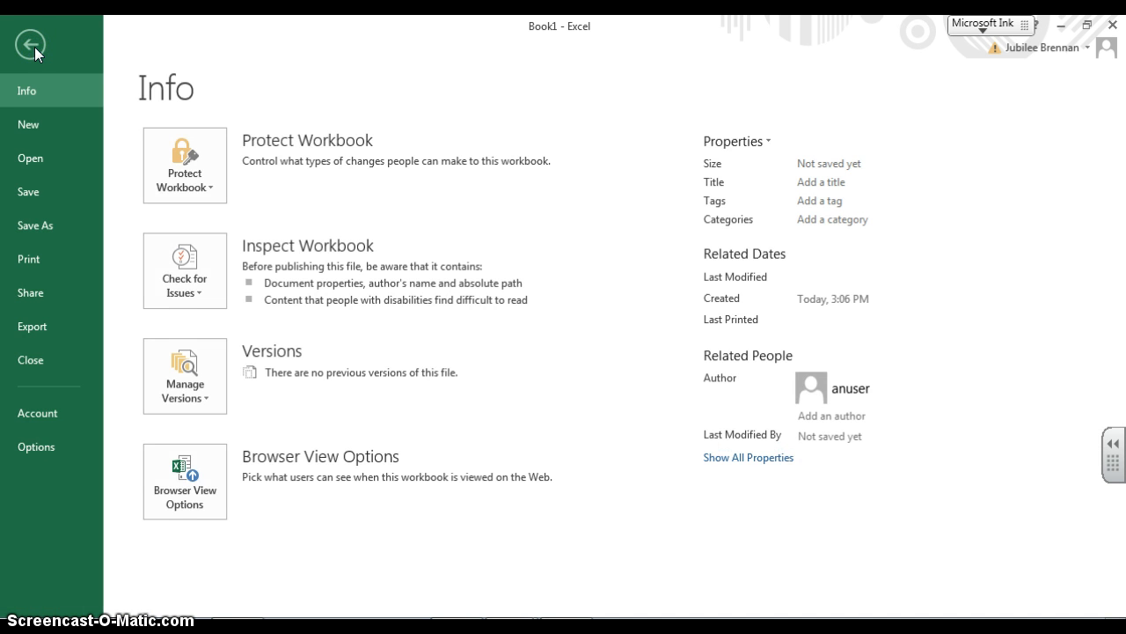
click(32, 45)
Open the Customize the Ribbon options
right_click(811, 42)
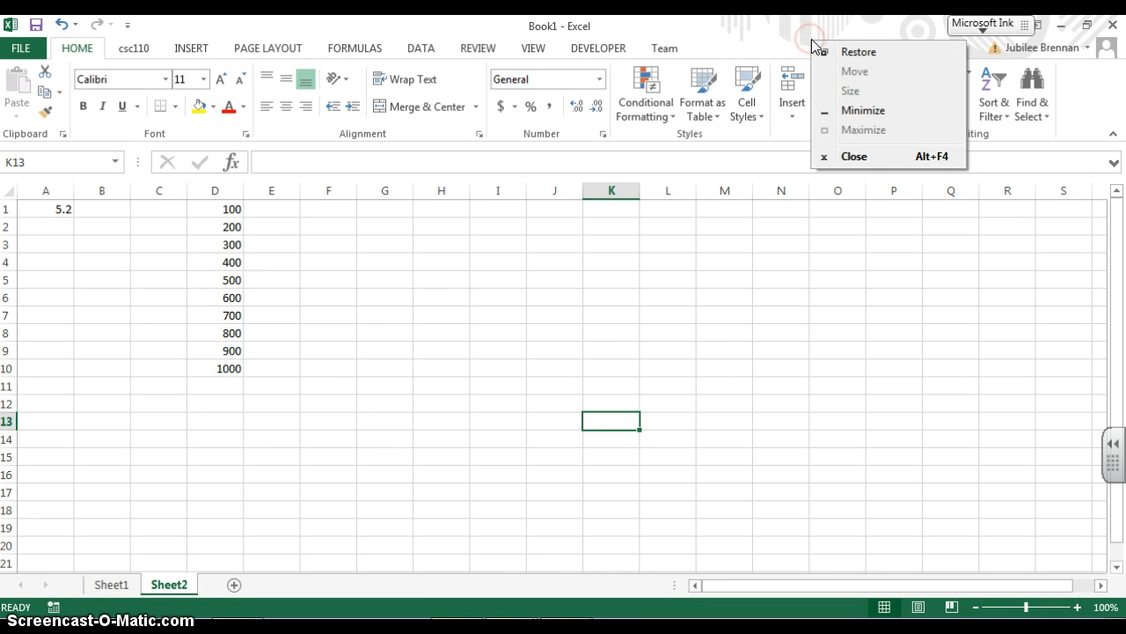
right_click(1079, 90)
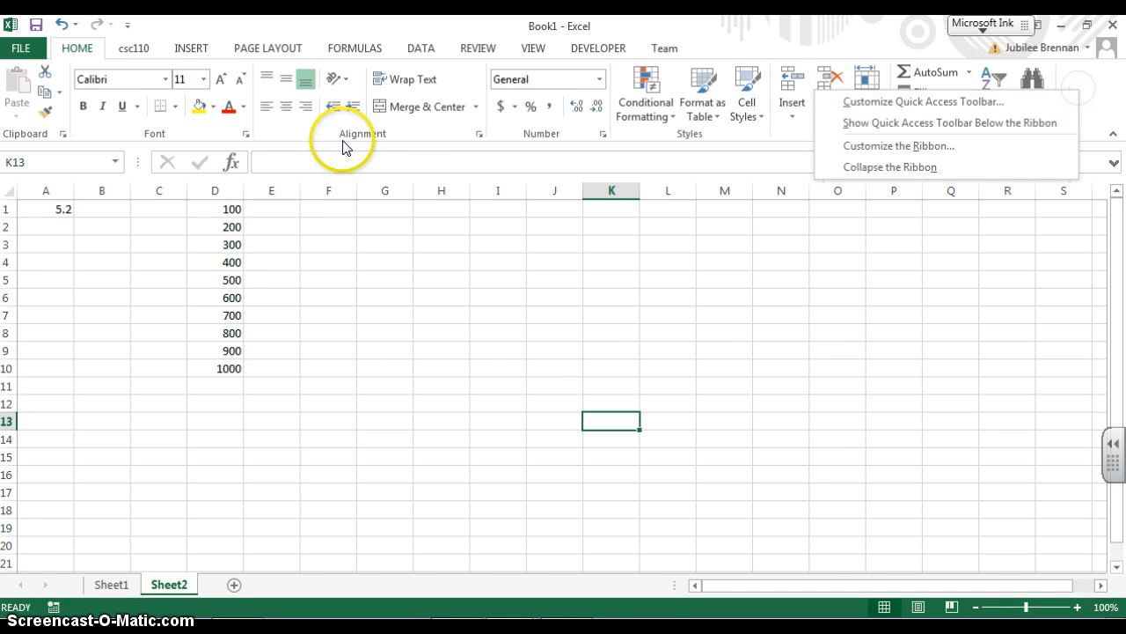
click(947, 151)
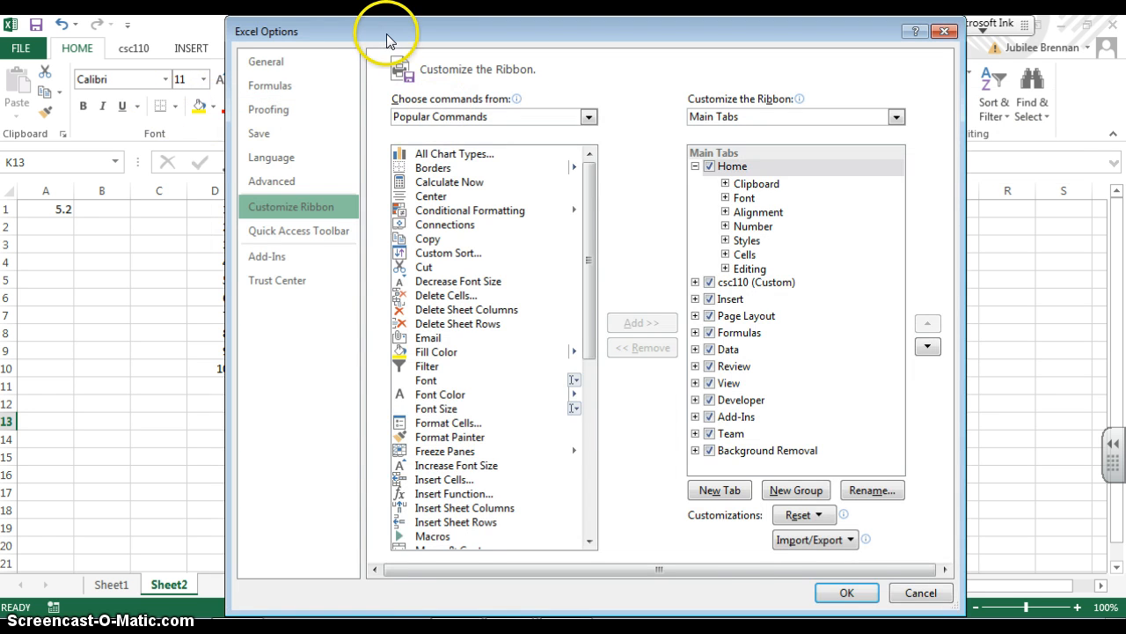
drag(387, 33, 390, 189)
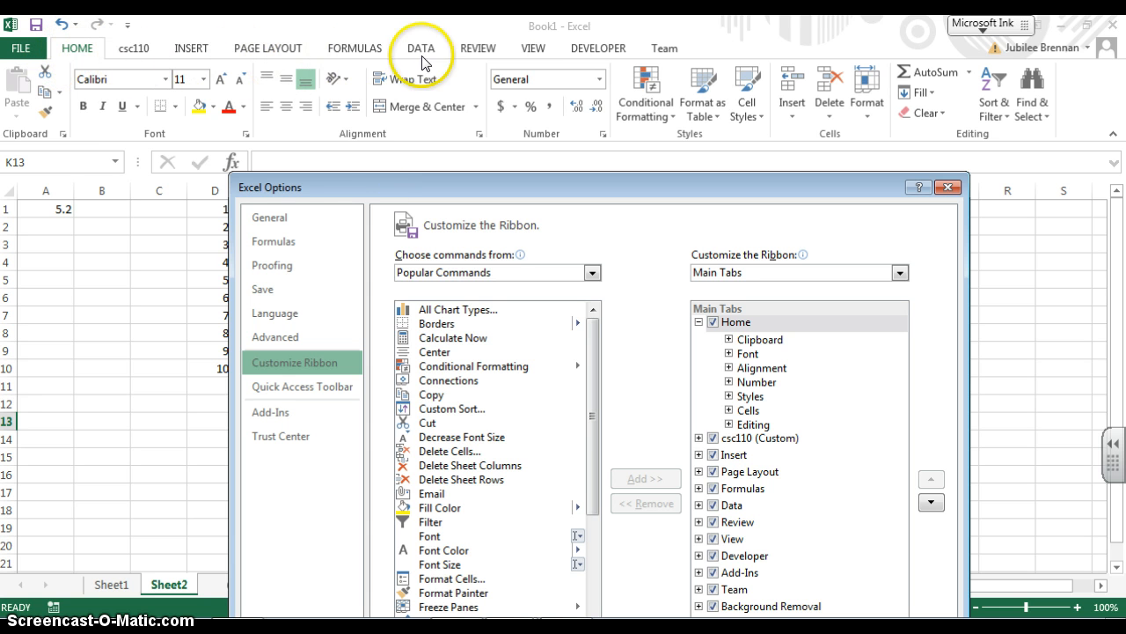
drag(439, 186, 453, 38)
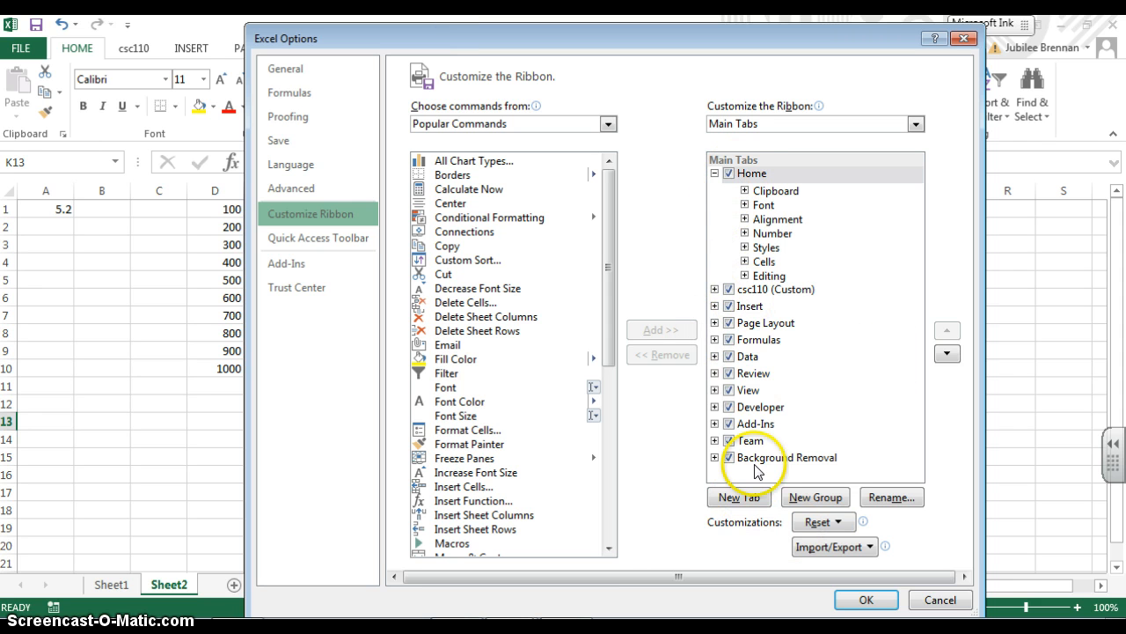
Add a new custom tab to the ribbon and rename it TANES
click(747, 499)
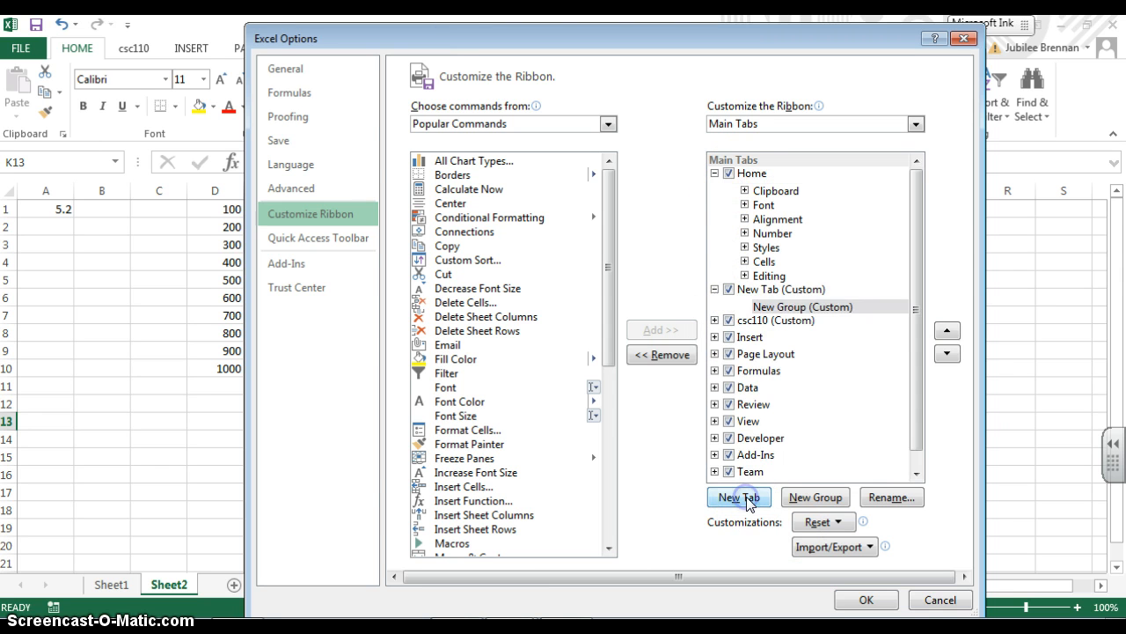
click(799, 287)
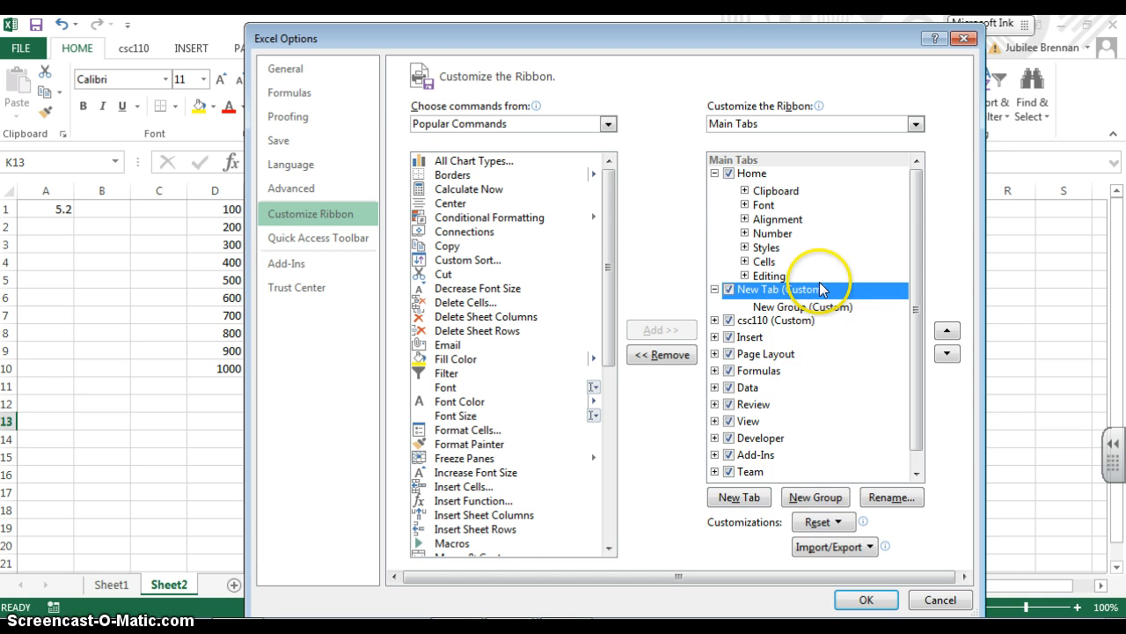
click(893, 495)
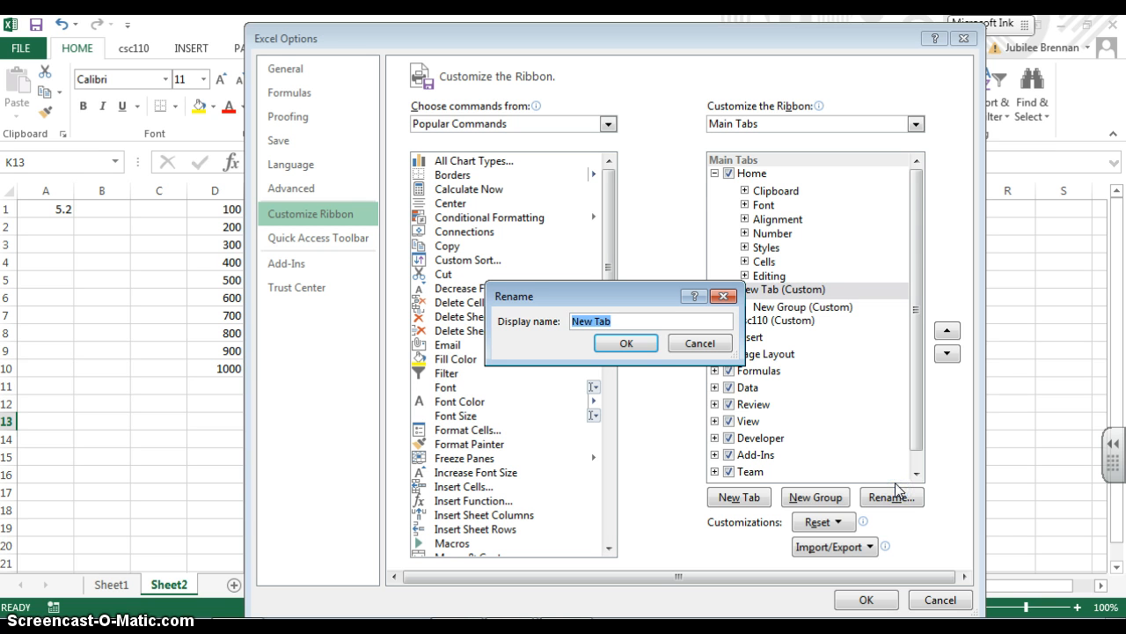
text(t)
click(636, 344)
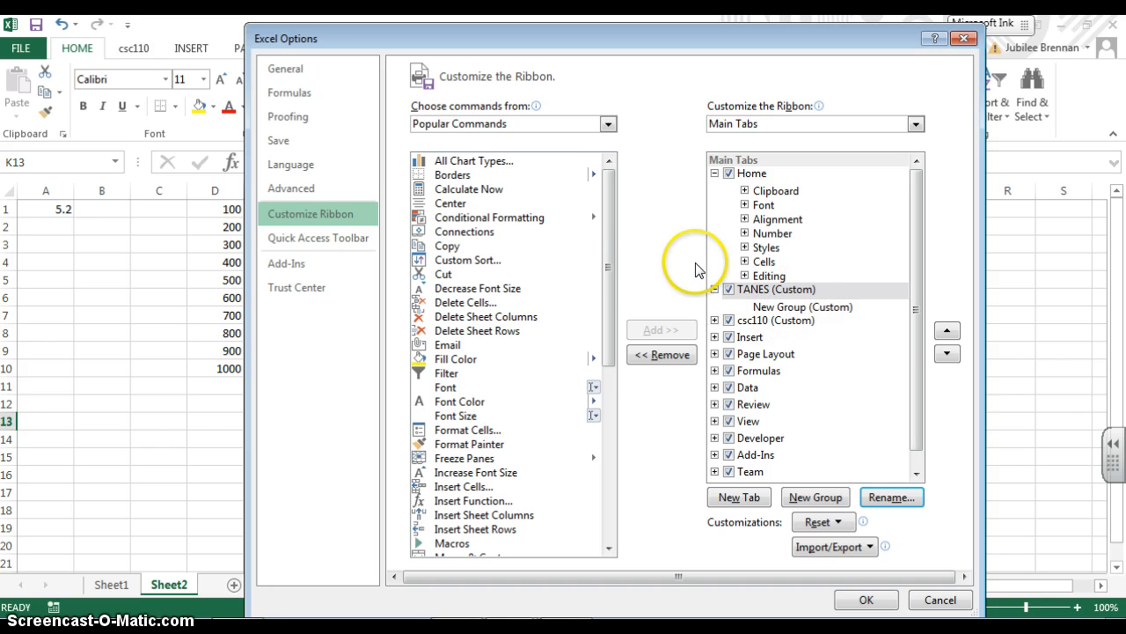
Switch the available commands list to All Commands
drag(632, 40, 676, 184)
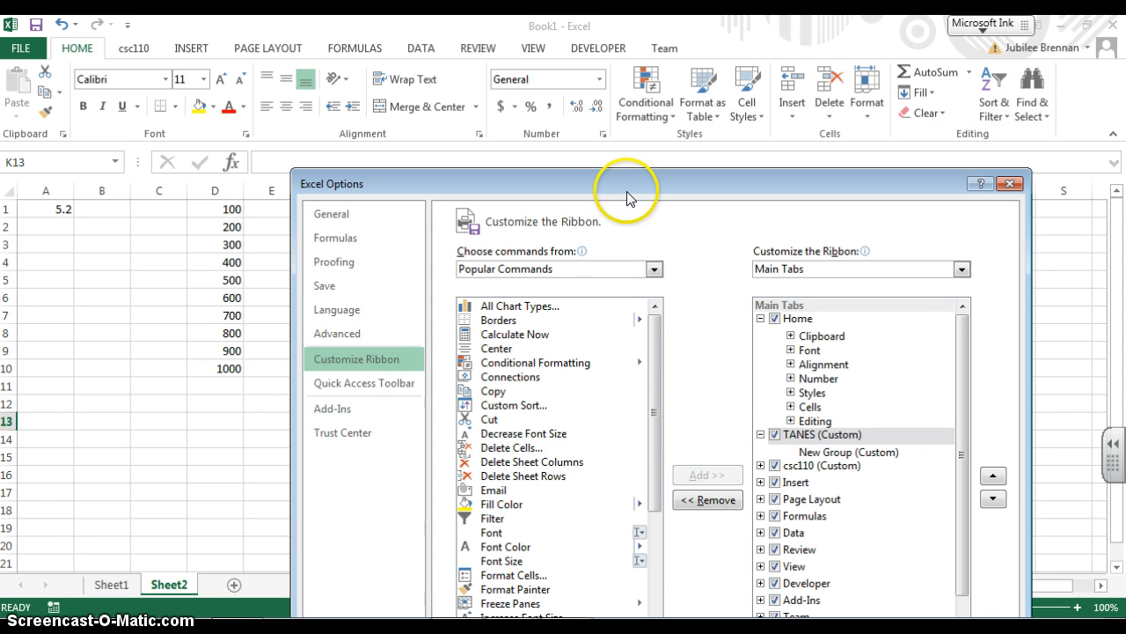
drag(627, 192, 646, 154)
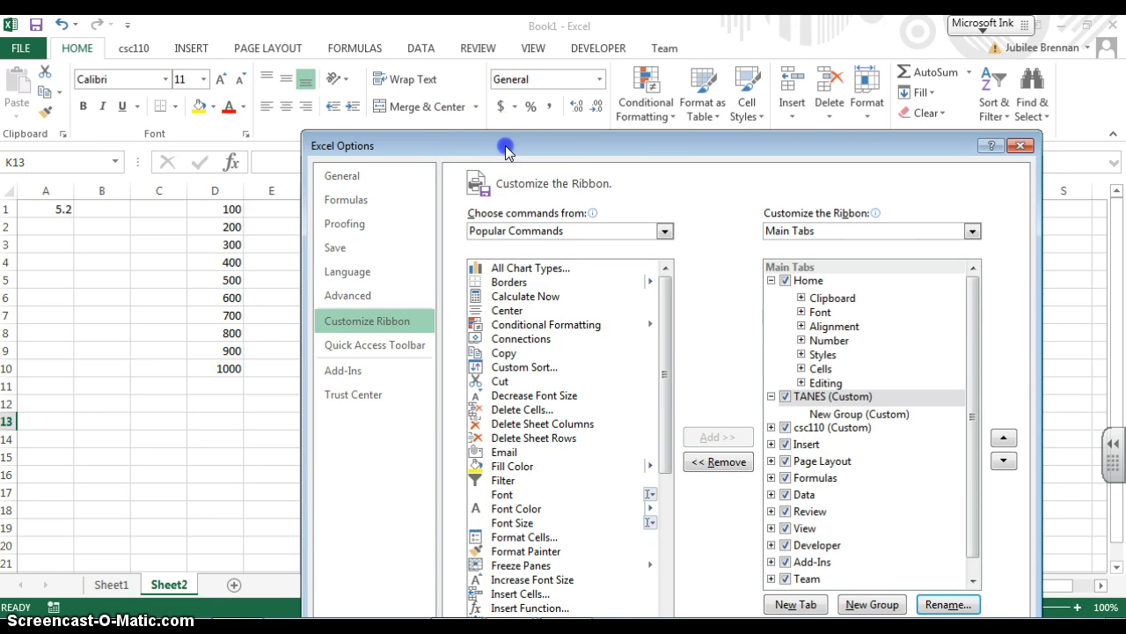
drag(502, 146, 417, 71)
drag(576, 227, 611, 426)
drag(598, 502, 585, 238)
click(573, 156)
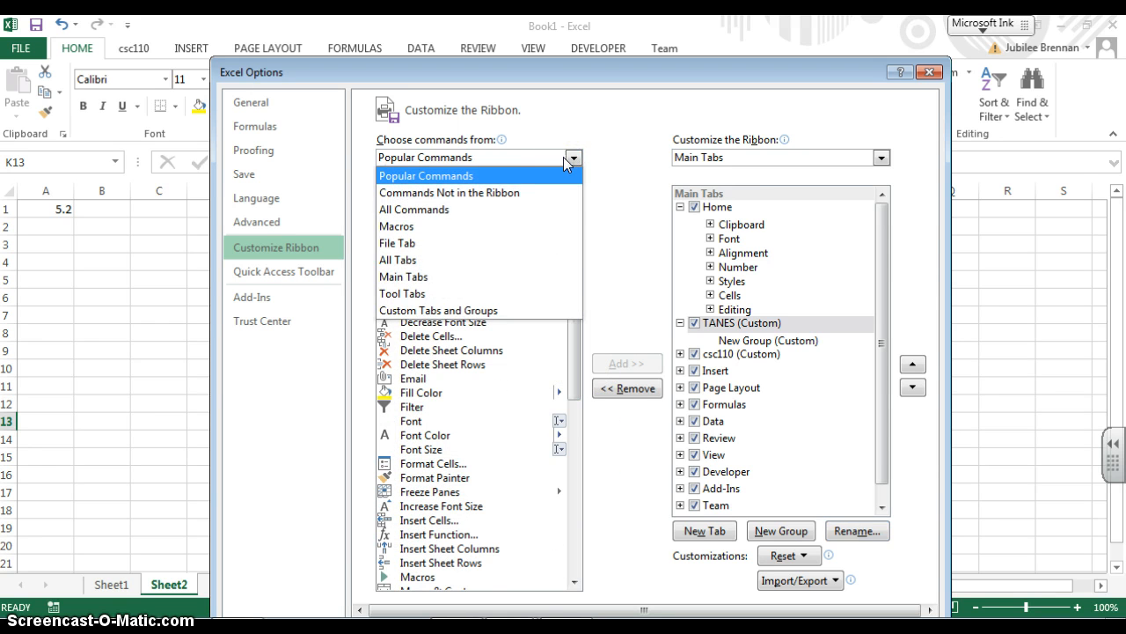
click(562, 209)
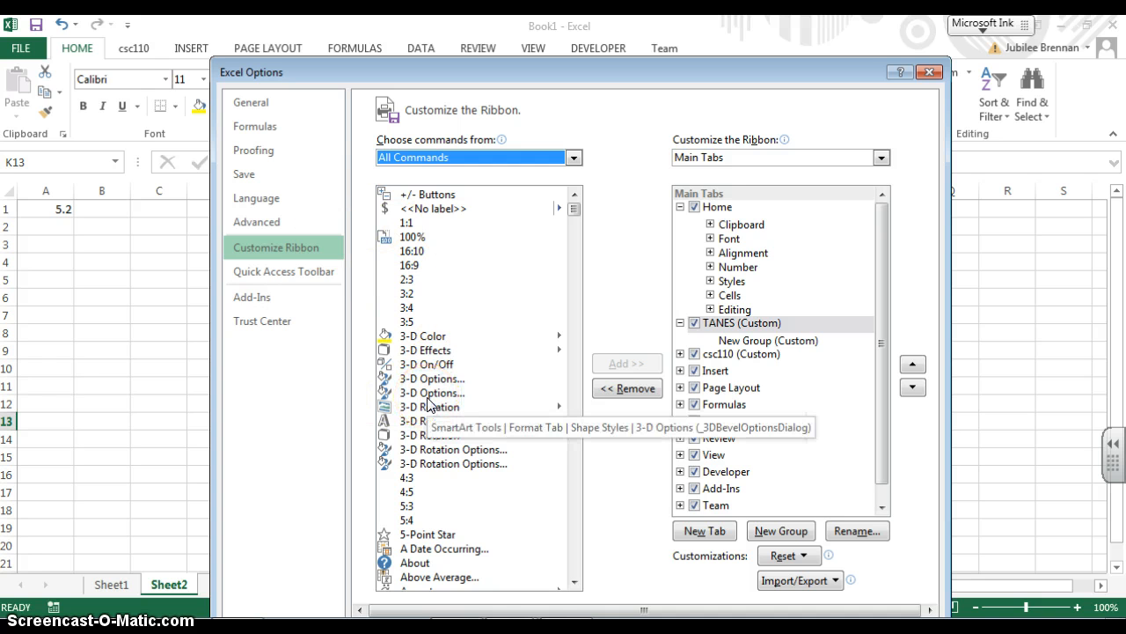
Select the 5-Point Star command and try adding it to the ribbon
drag(573, 210, 578, 212)
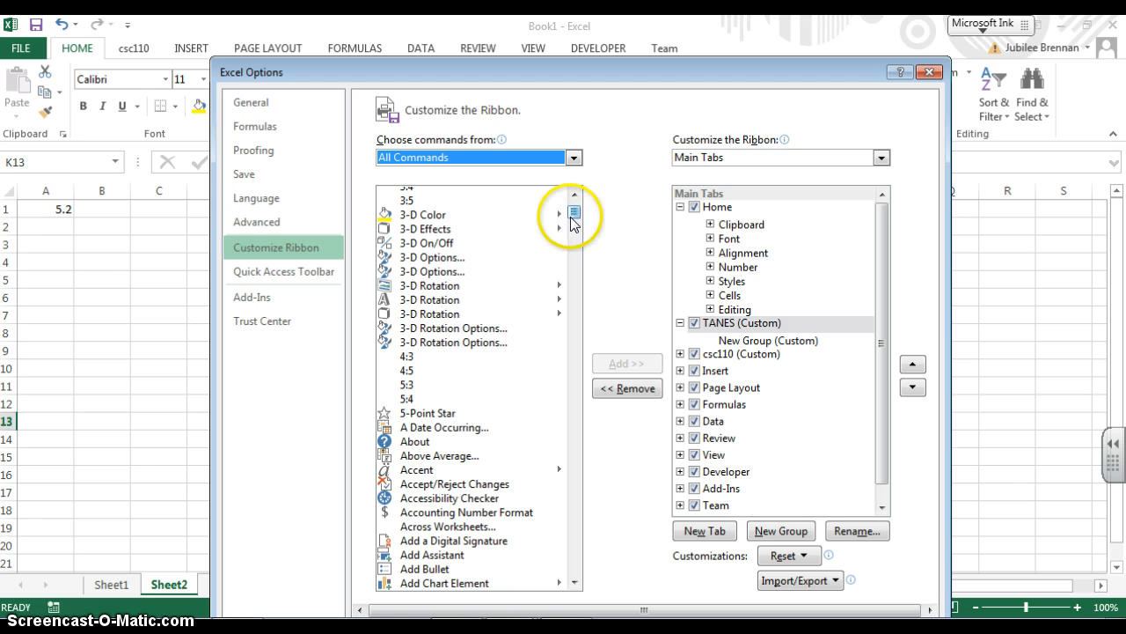
drag(574, 213, 576, 215)
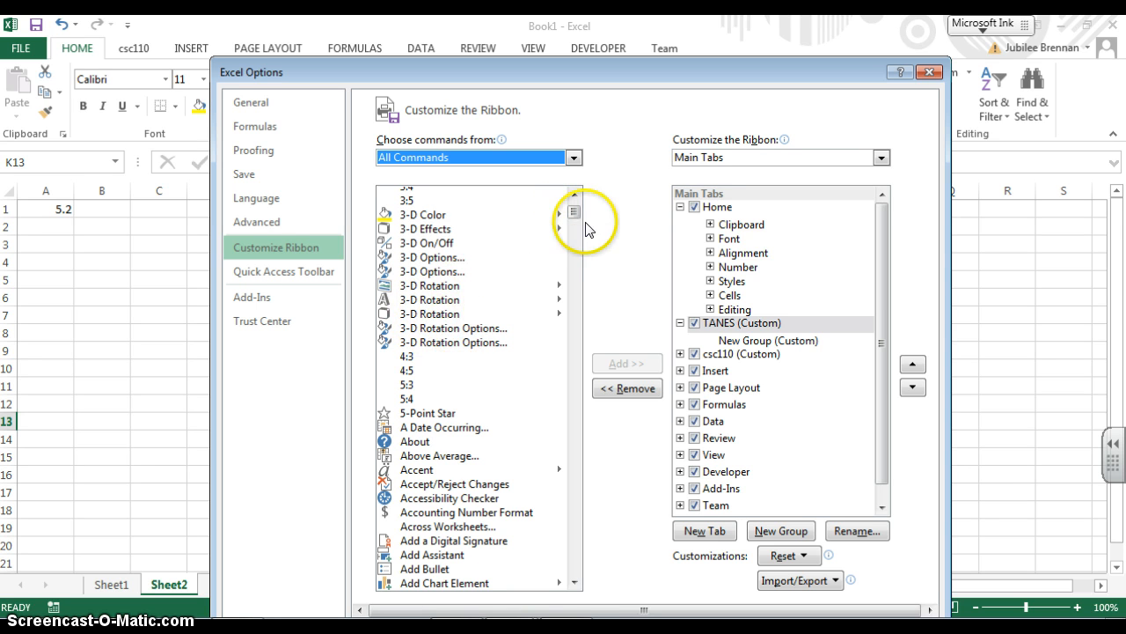
click(578, 200)
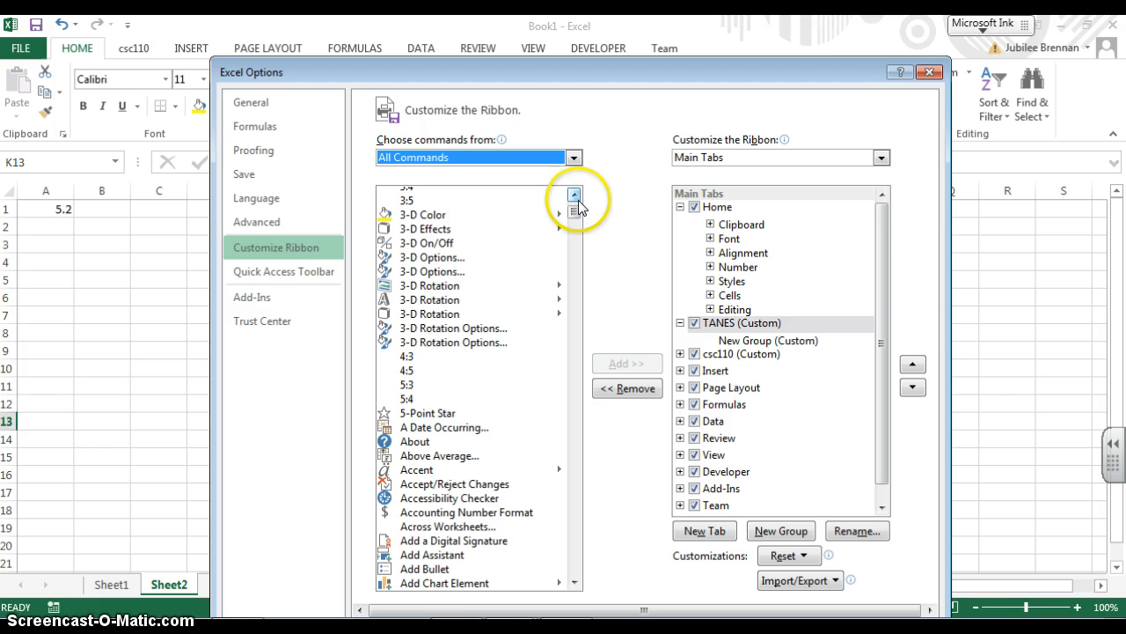
click(444, 413)
click(606, 361)
click(563, 368)
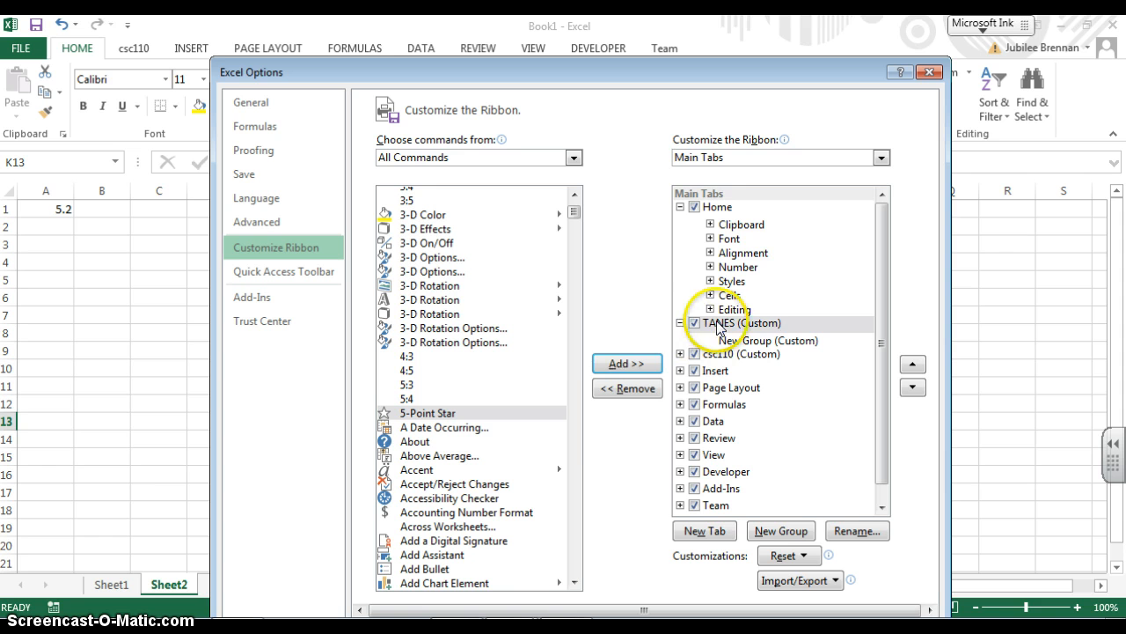
Rename the new group inside the TANES tab to COOL TOOLS and choose a symbol for it
click(734, 325)
click(744, 342)
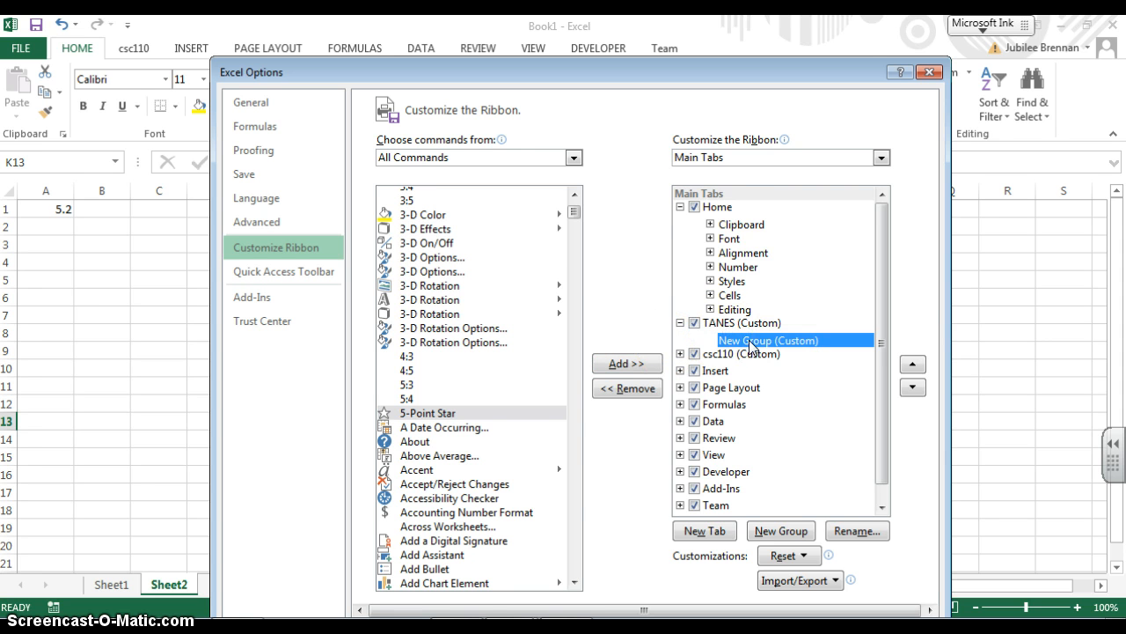
click(855, 532)
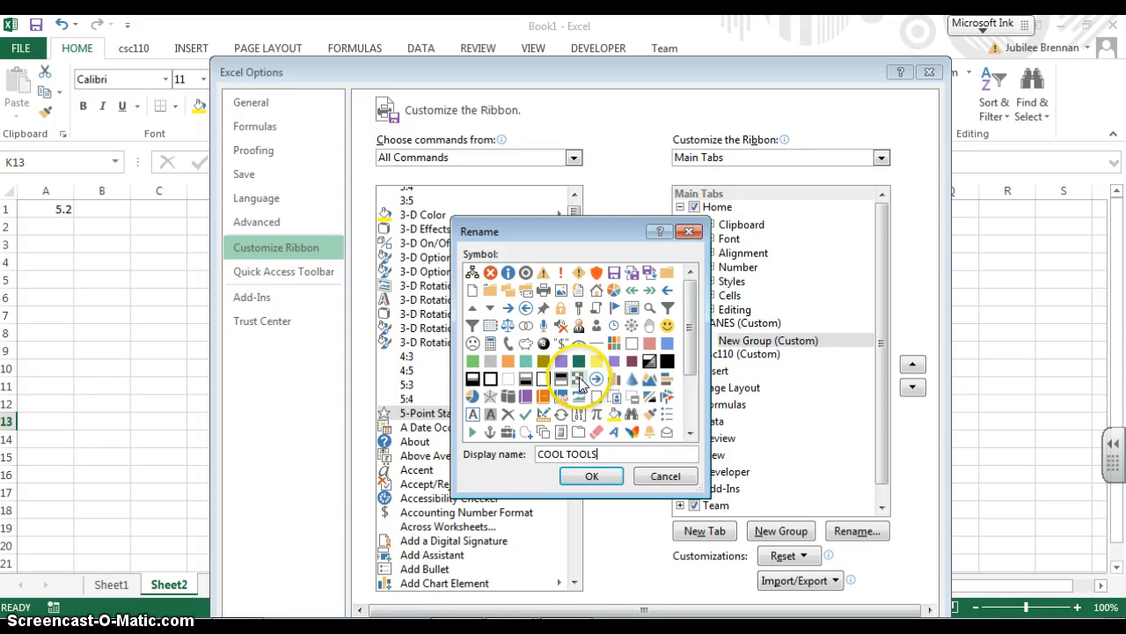
click(558, 327)
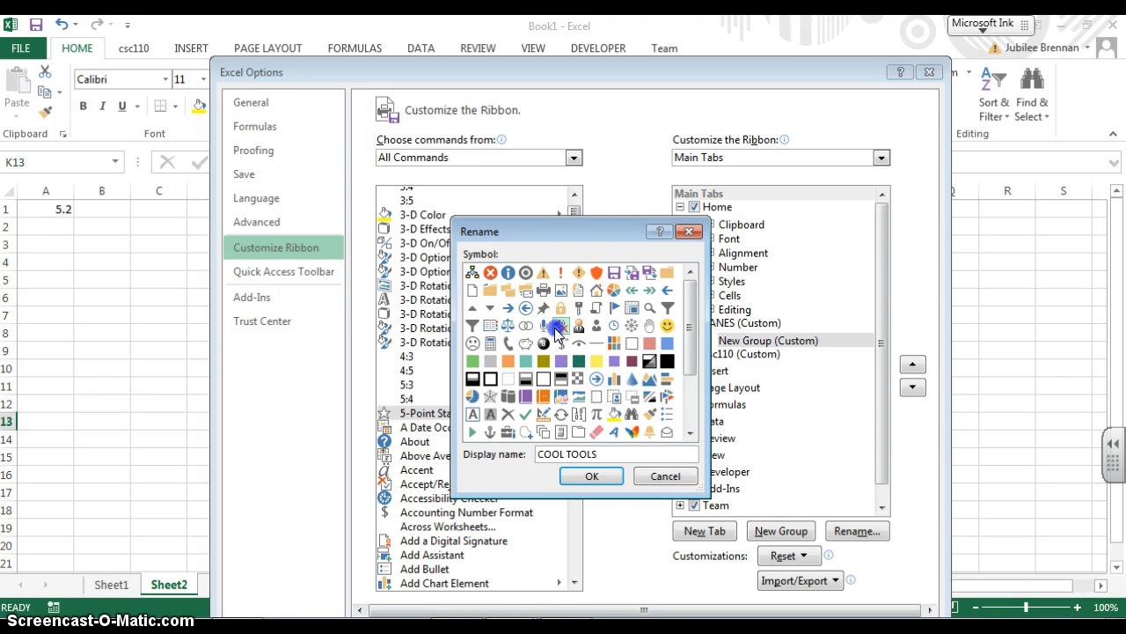
click(543, 327)
click(592, 475)
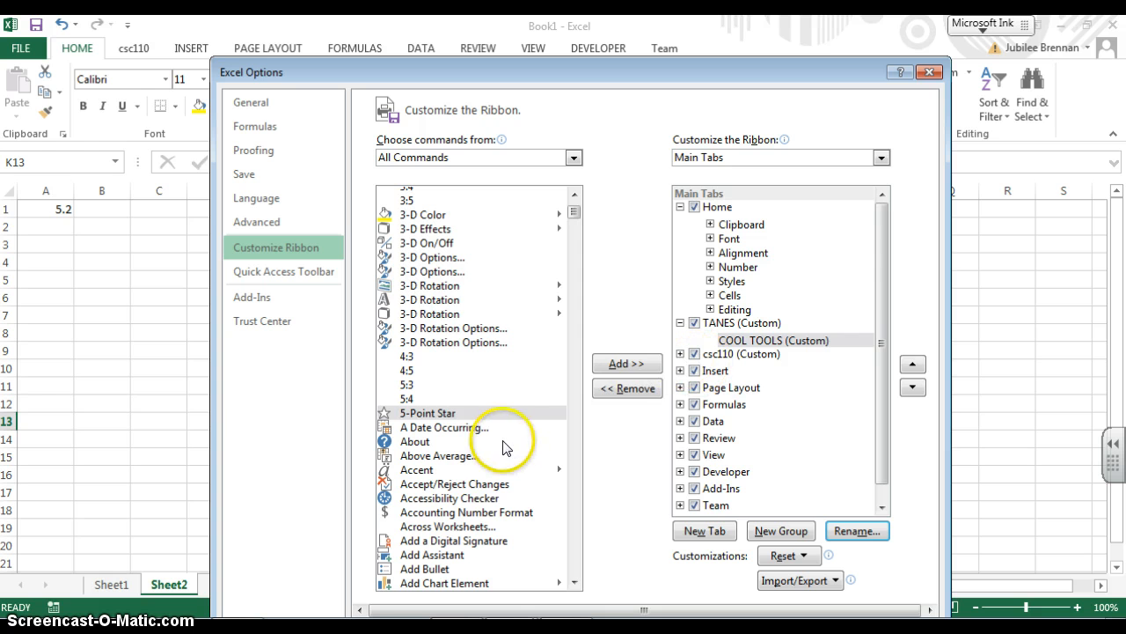
Add the 5-Point Star and Name Manager commands to the COOL TOOLS group and apply the ribbon changes
click(613, 364)
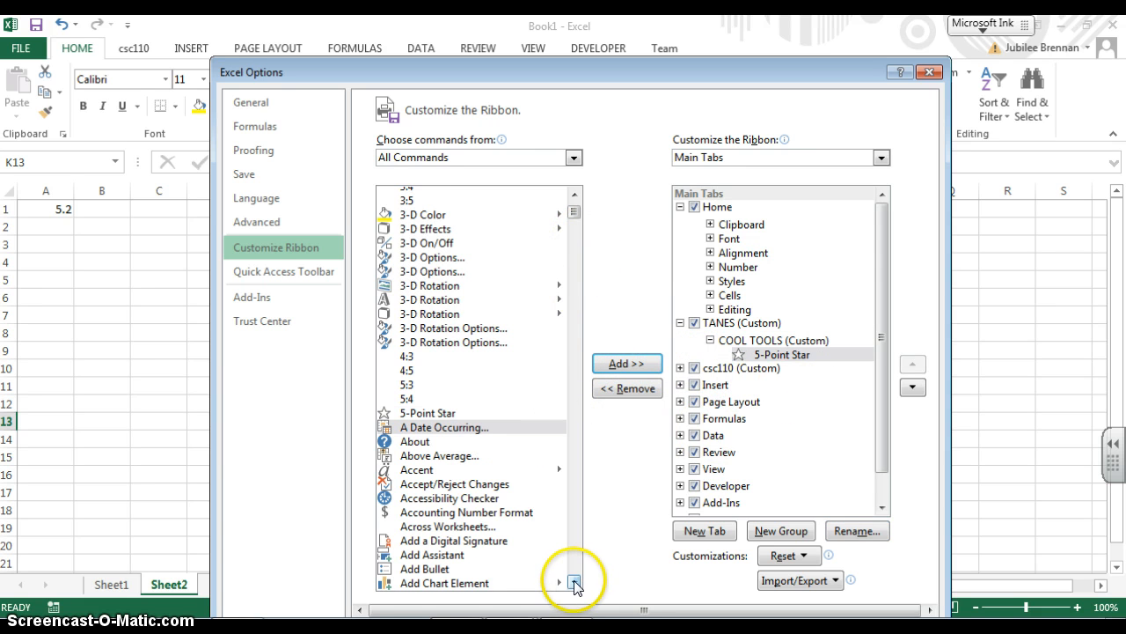
drag(576, 582, 576, 582)
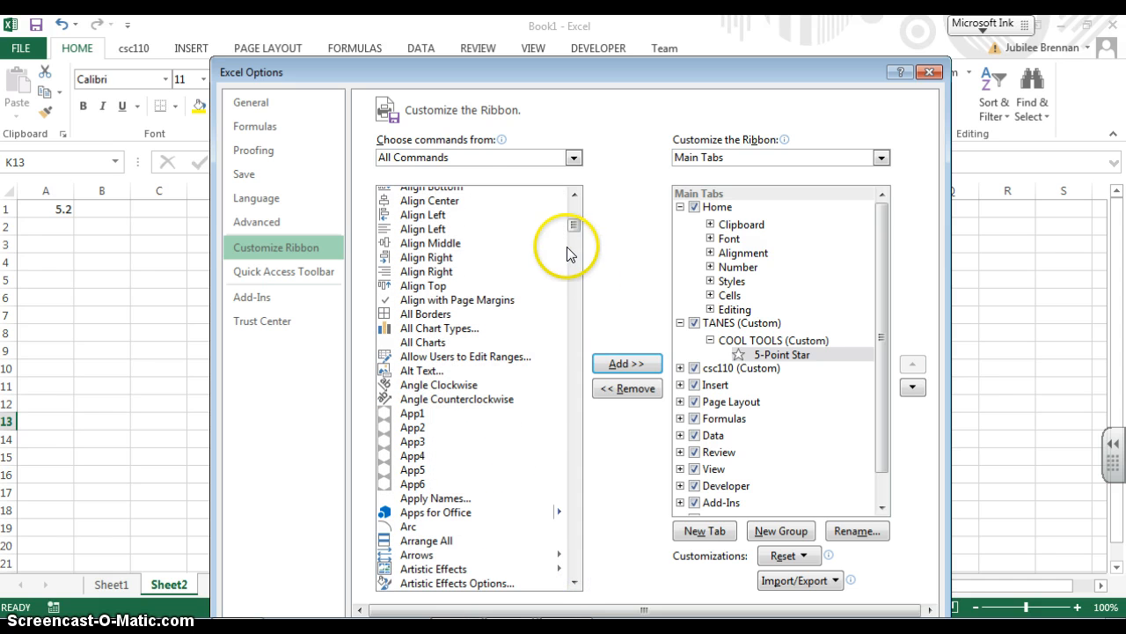
drag(576, 228, 571, 415)
click(466, 217)
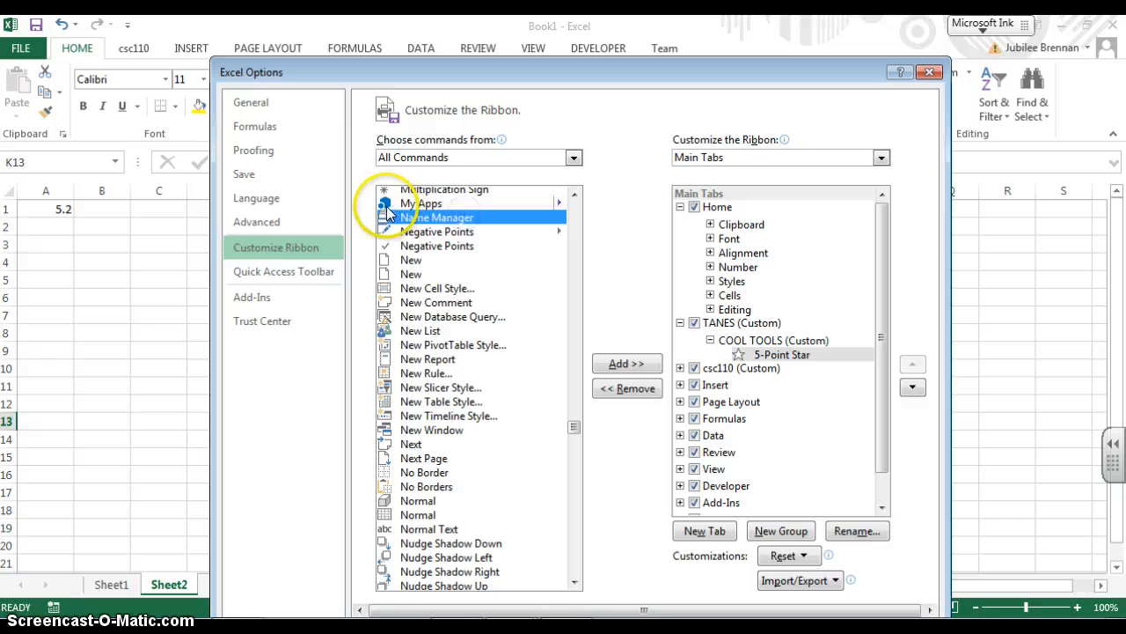
click(647, 362)
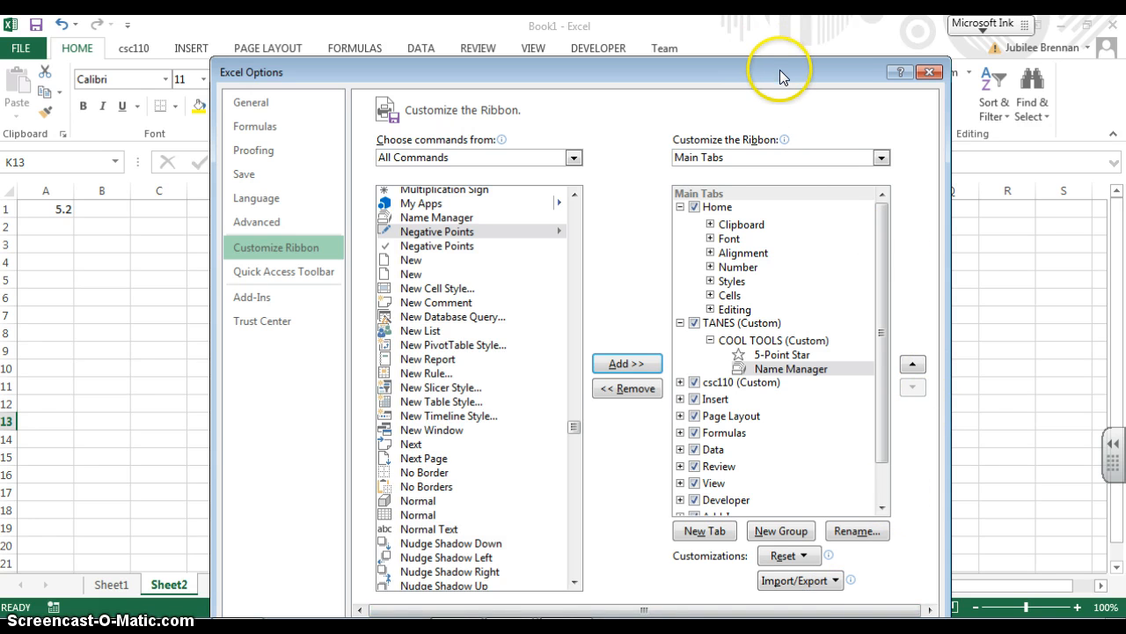
drag(779, 70, 757, 29)
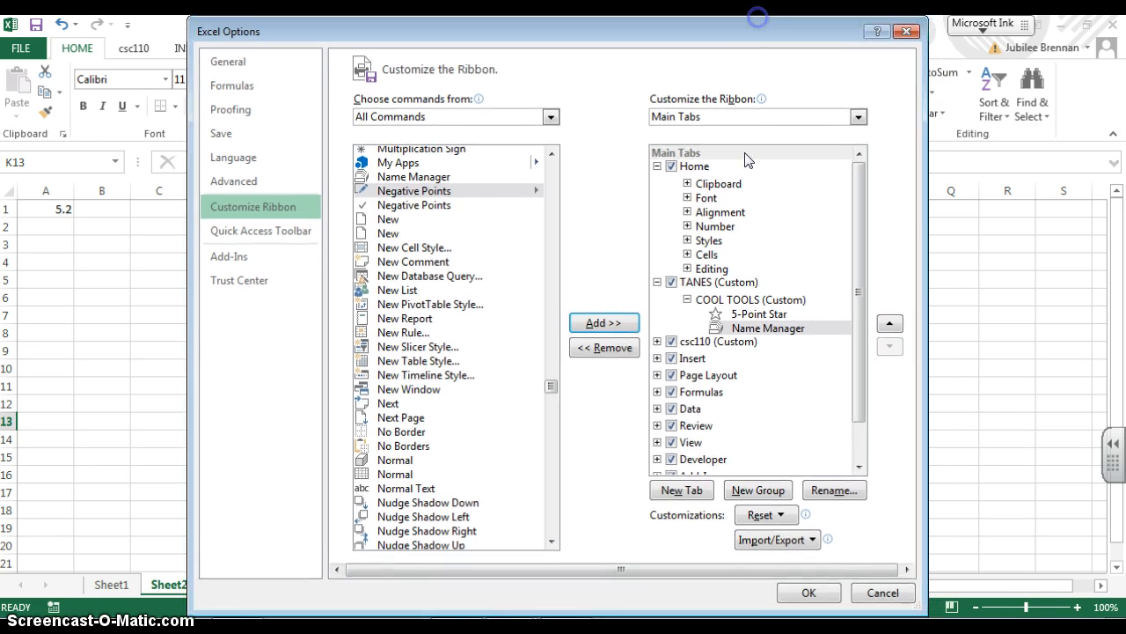
click(805, 594)
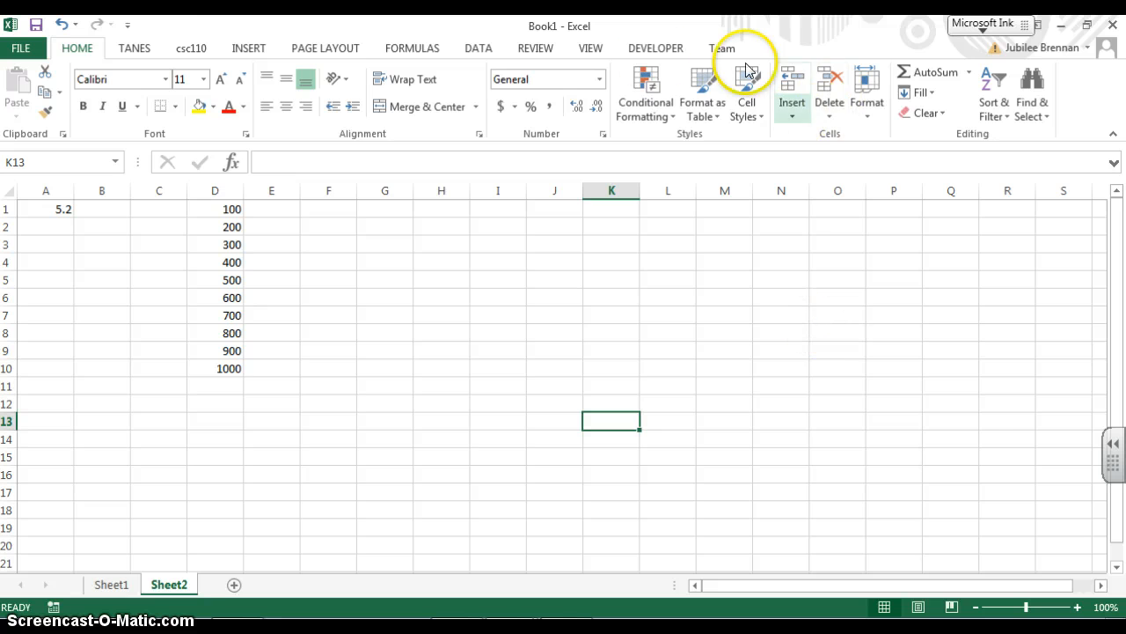
Switch between the TANES, csc110 and Home tabs, ending on TANES
click(134, 49)
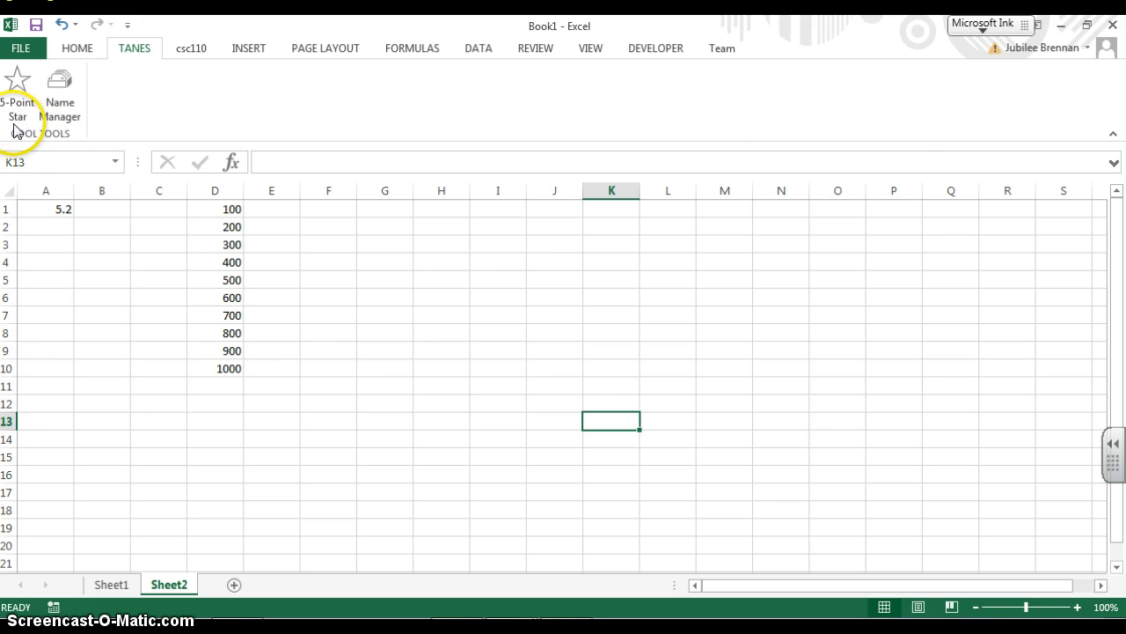
click(194, 45)
click(82, 57)
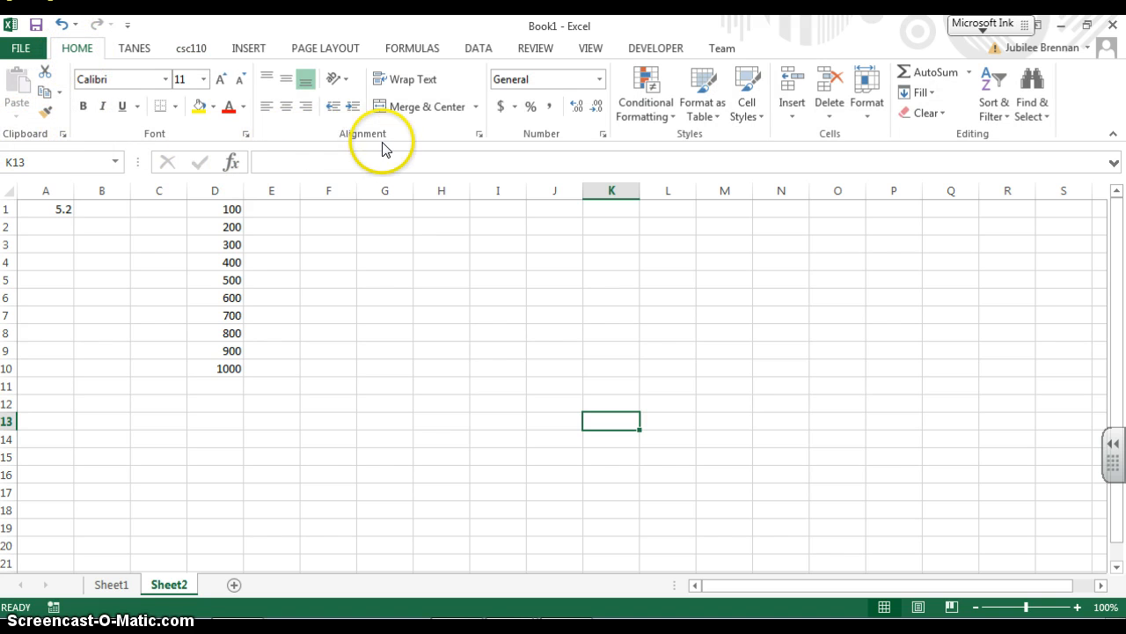
click(134, 52)
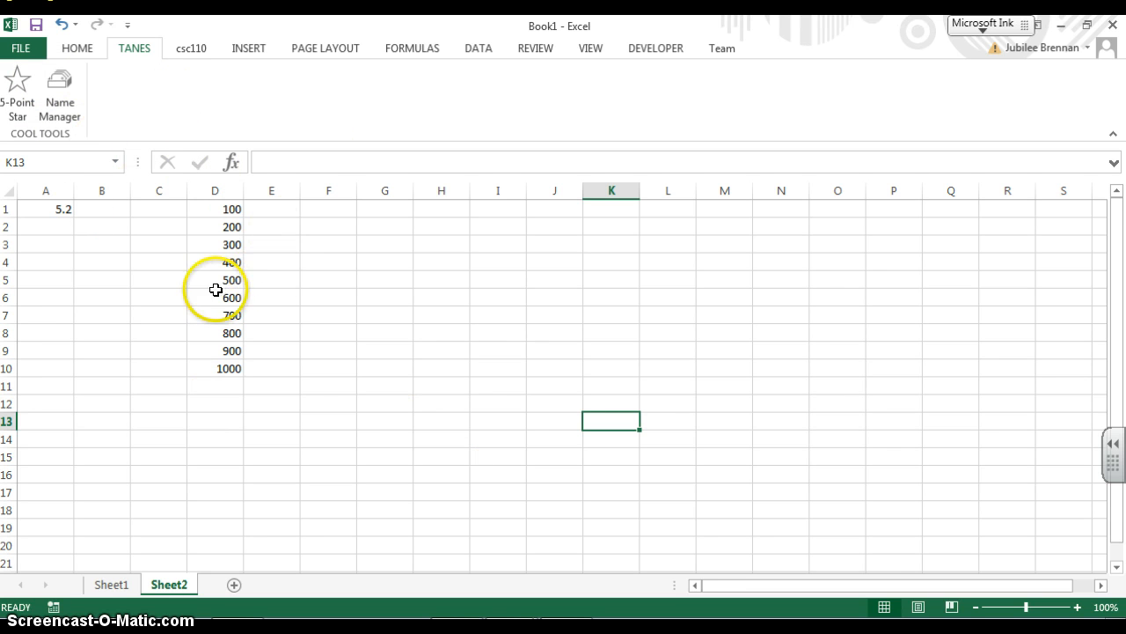
Select cell A1 and the values in column D to check their names
click(55, 208)
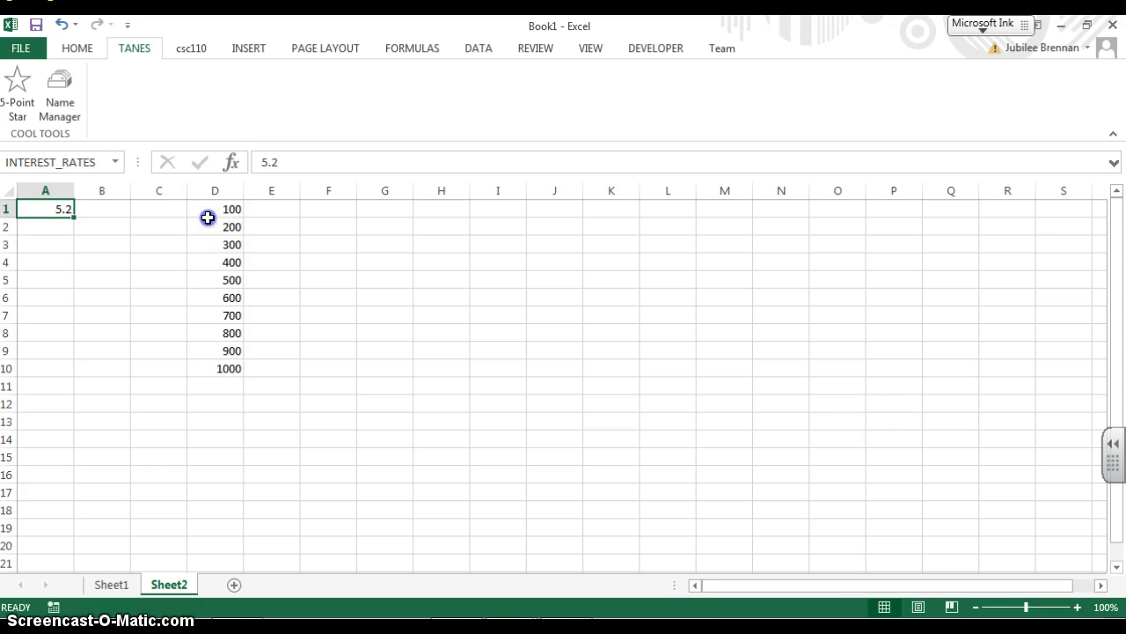
drag(208, 217, 229, 367)
click(434, 362)
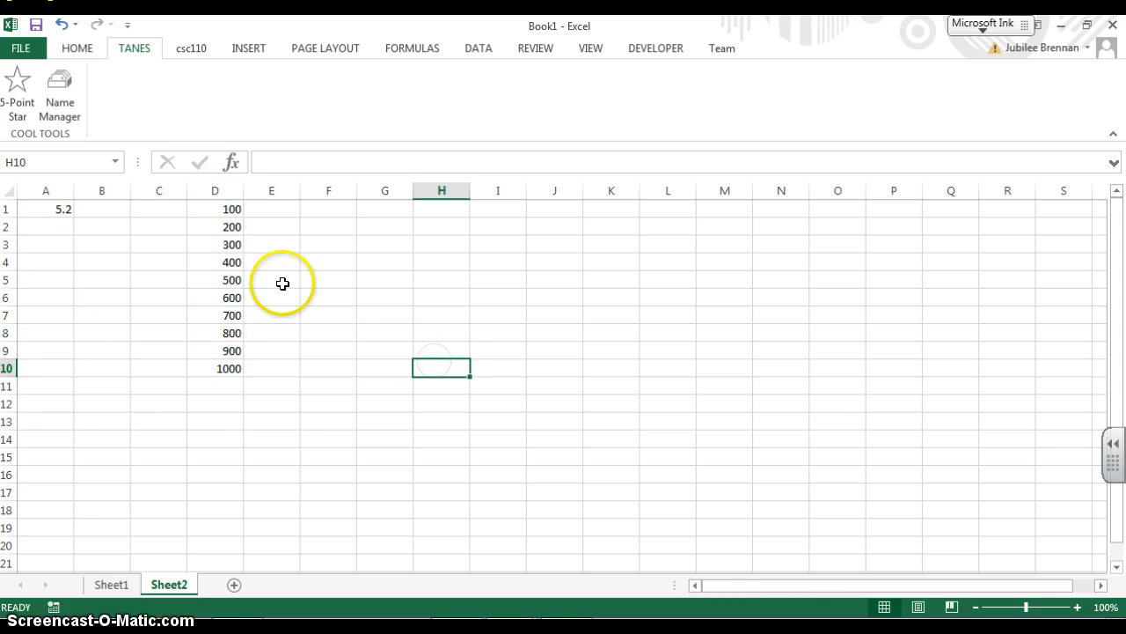
scroll(365, 346, down, 3)
scroll(374, 343, up, 3)
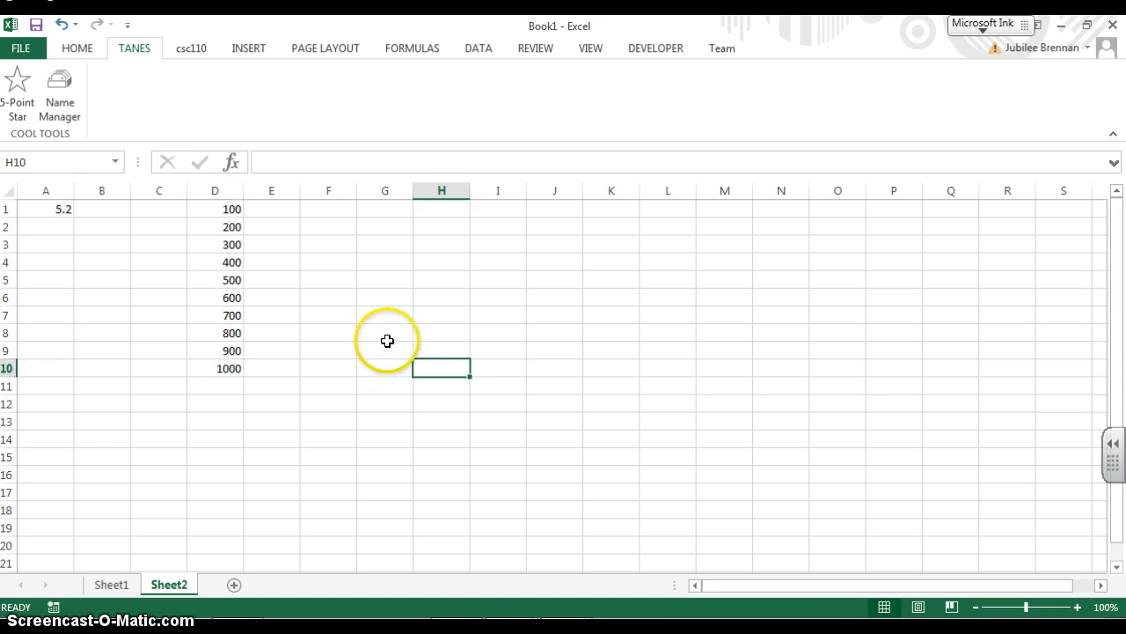
Open Name Manager from the TANES tab to review the defined names, then close it
click(48, 103)
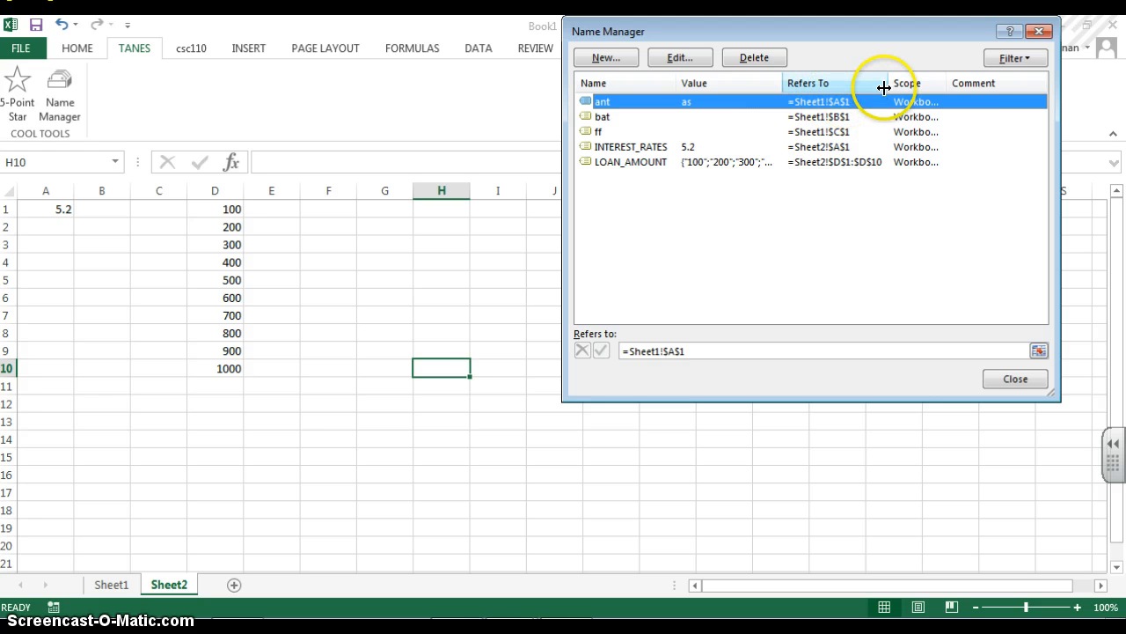
drag(947, 82, 991, 84)
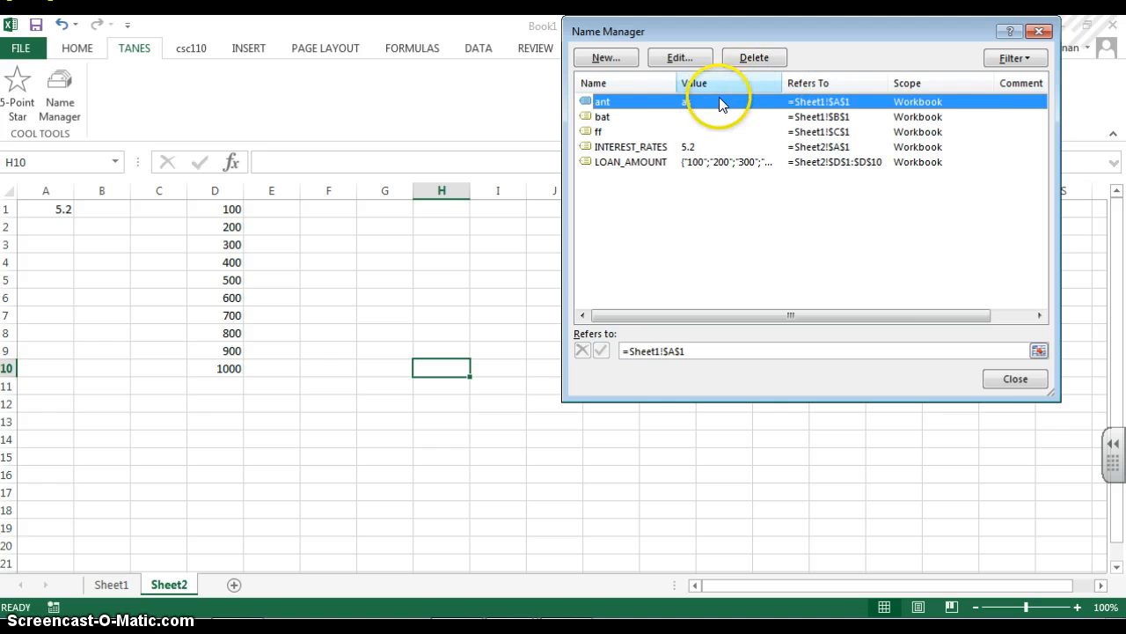
click(1024, 387)
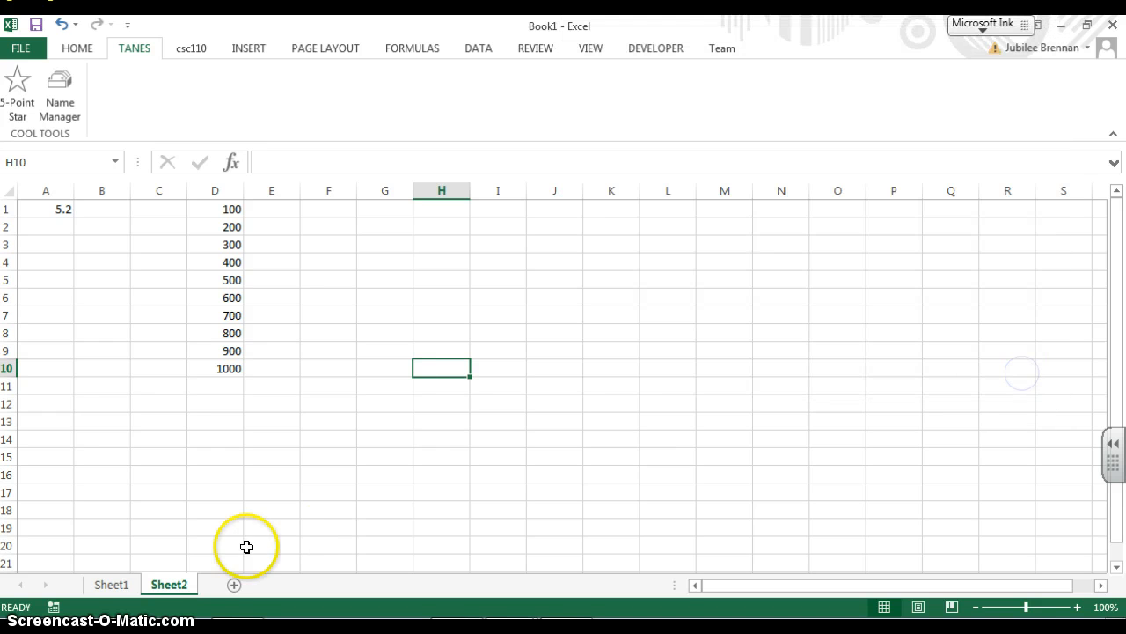
Go to Sheet1, select cell A1, and reopen Name Manager from the TANES tab
click(107, 587)
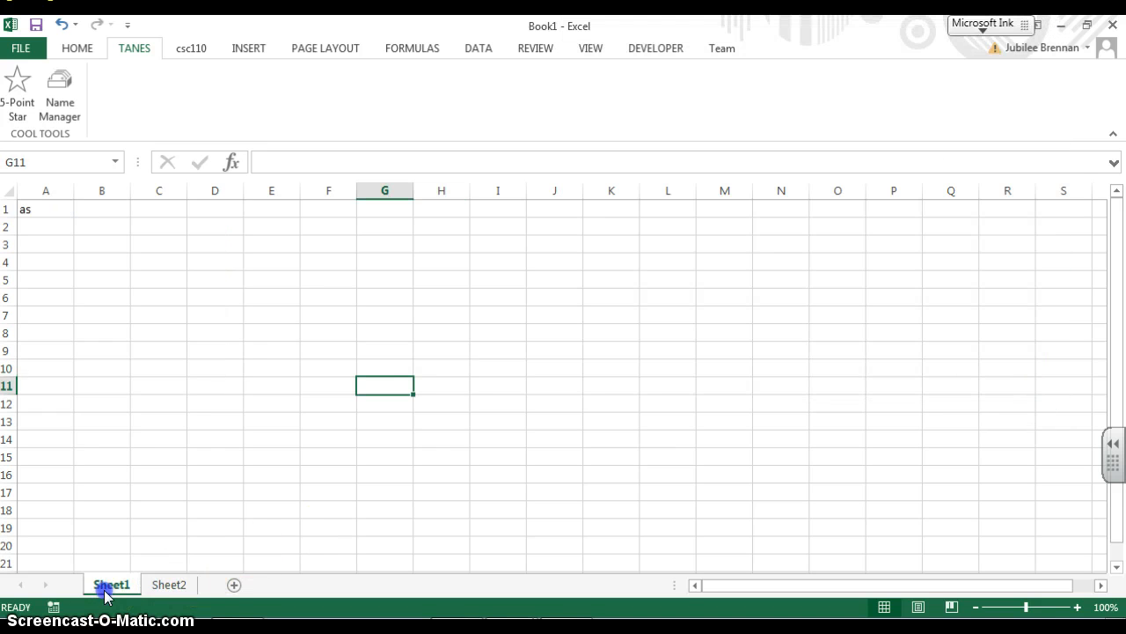
click(45, 208)
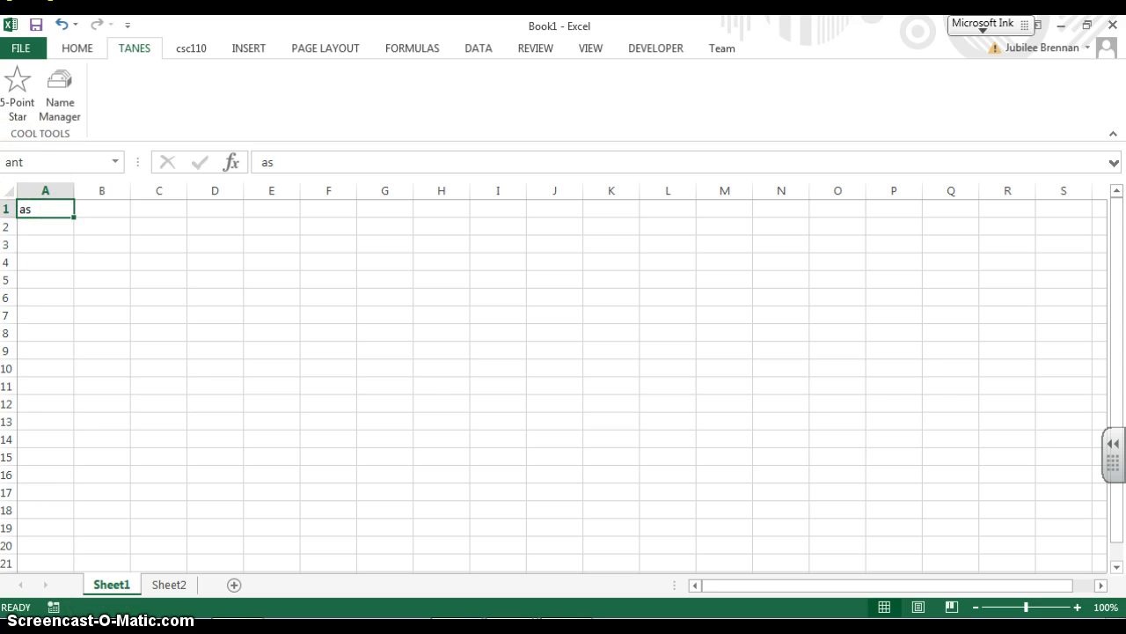
click(63, 83)
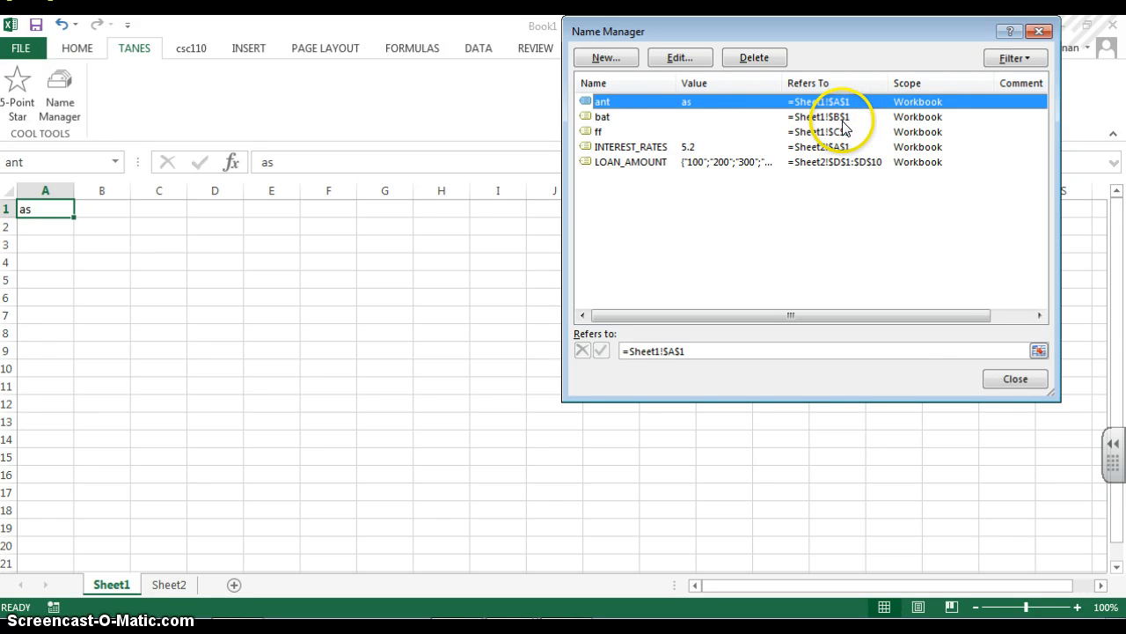
Close Name Manager and enter the formula =A1*D1 in cell E1 of Sheet2
click(1012, 380)
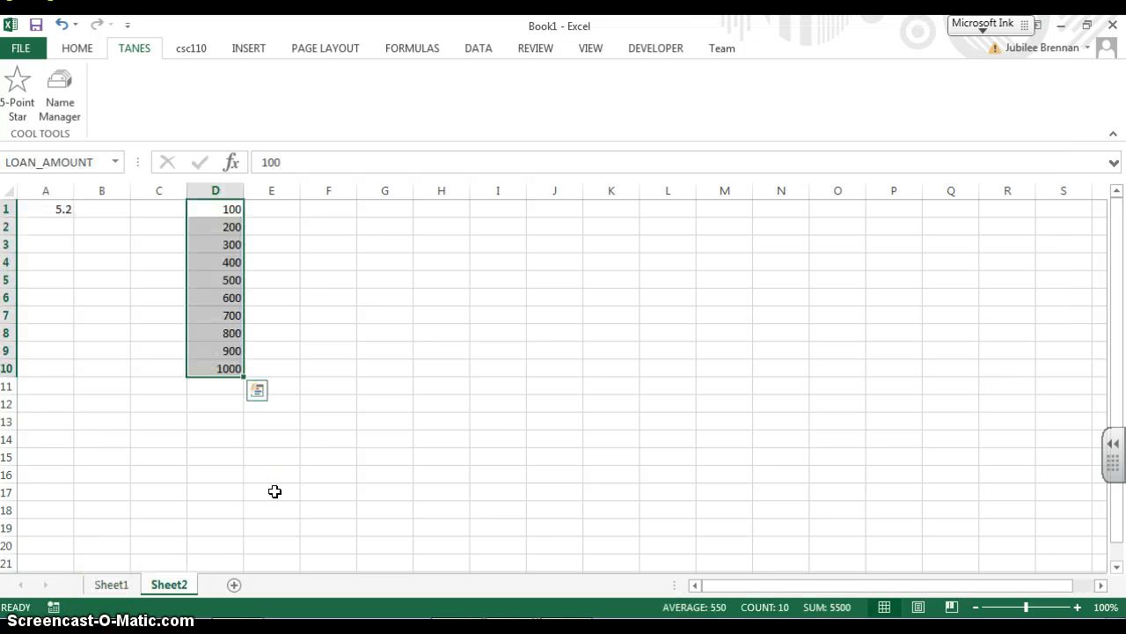
click(334, 221)
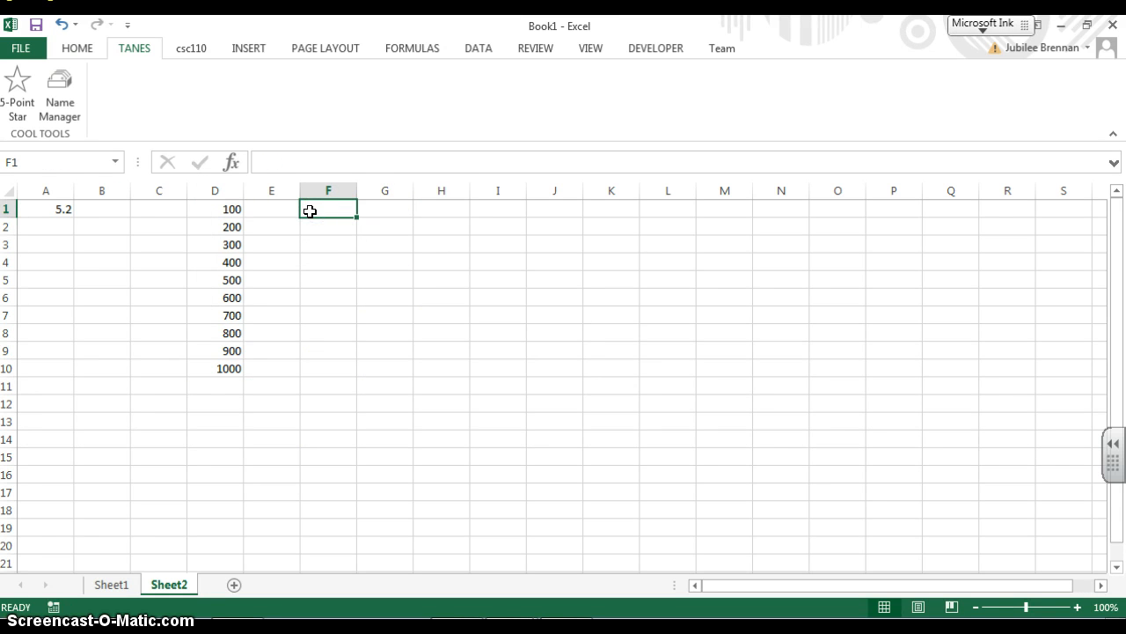
click(312, 226)
text(=)
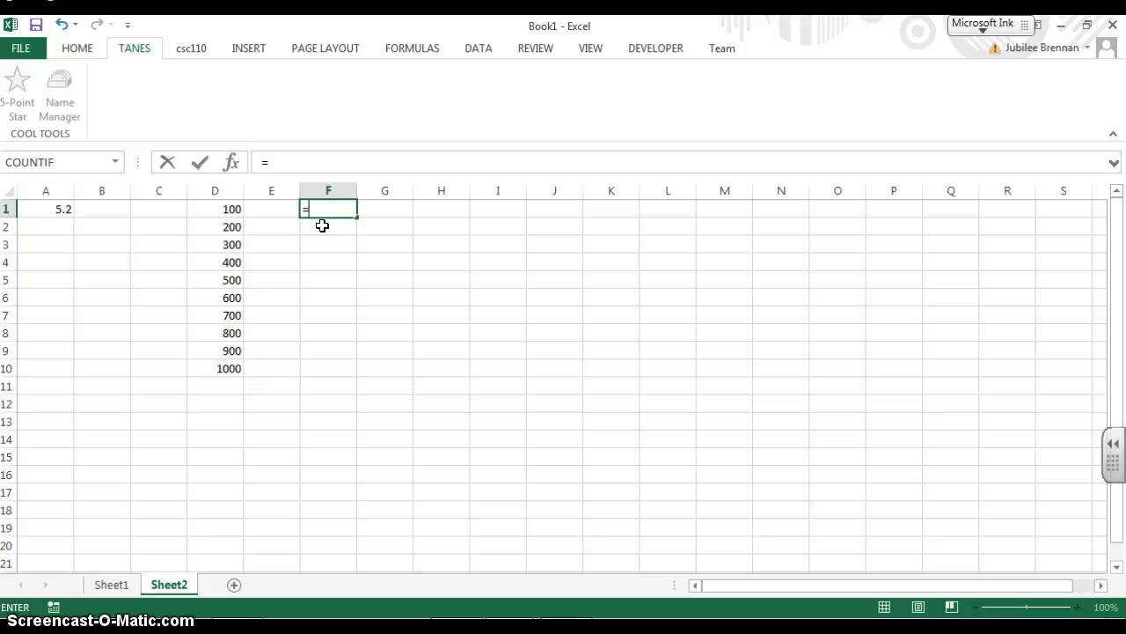
key(Left)
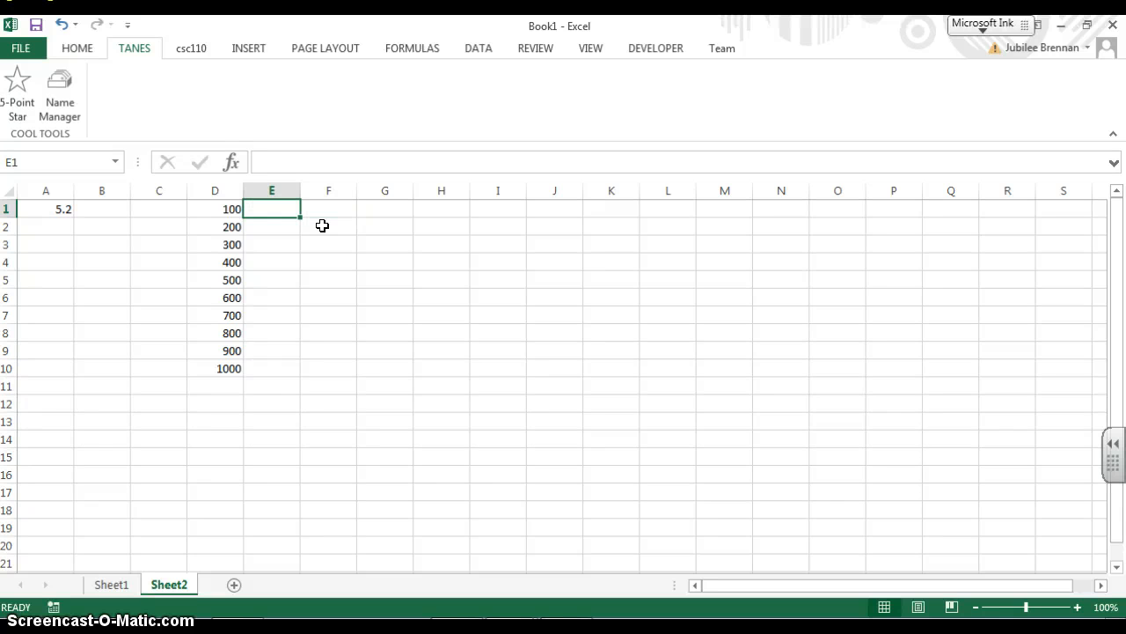
text(=)
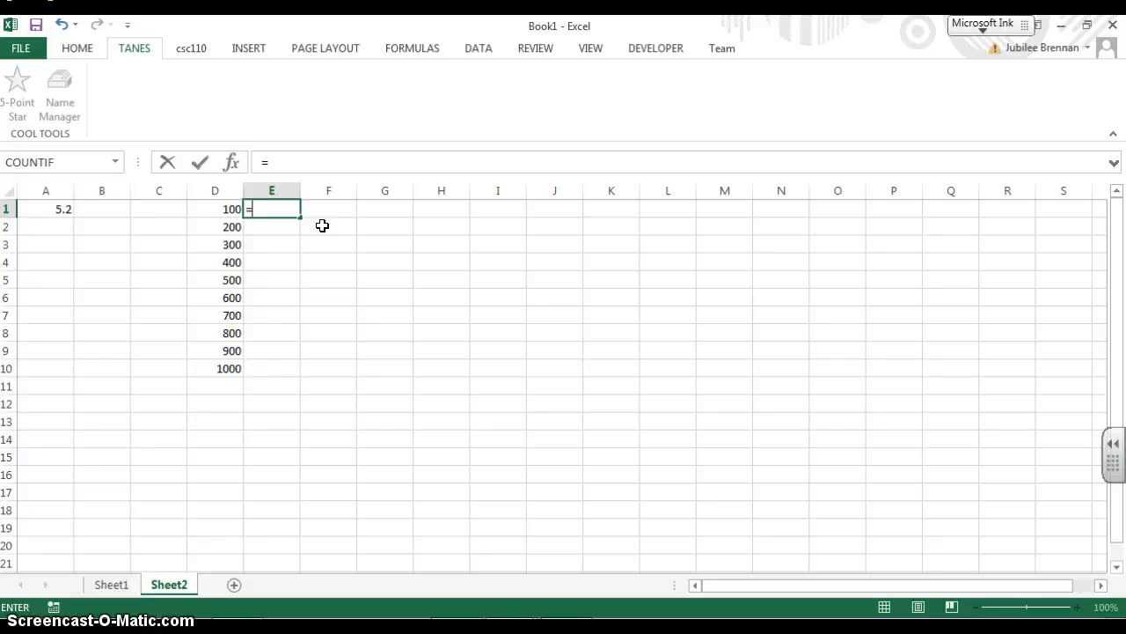
text(A1)
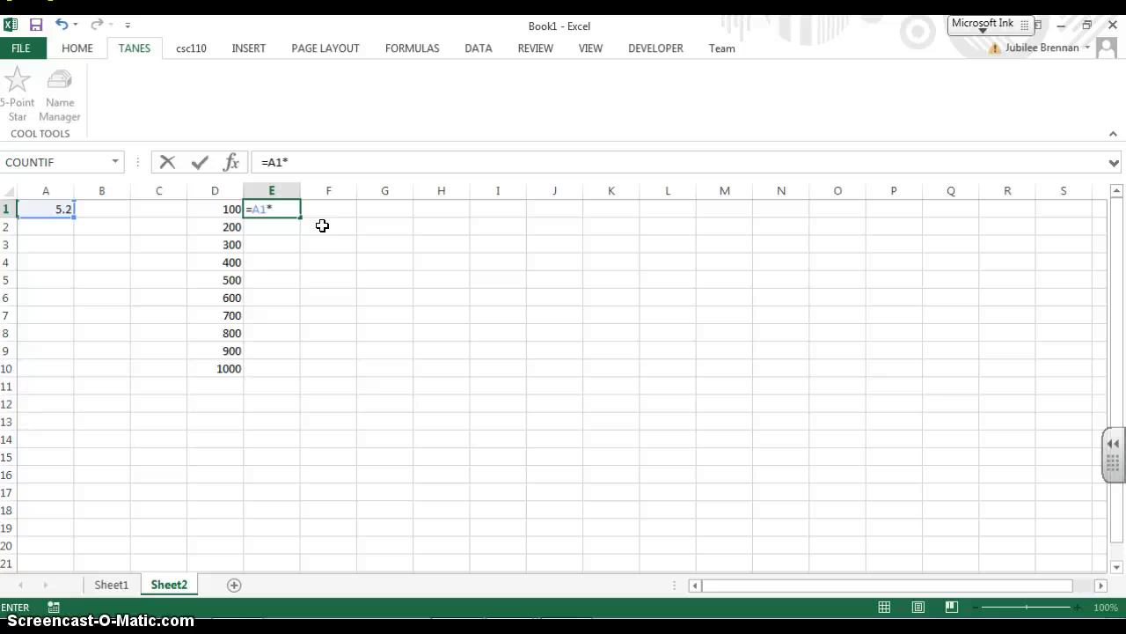
text(*D1)
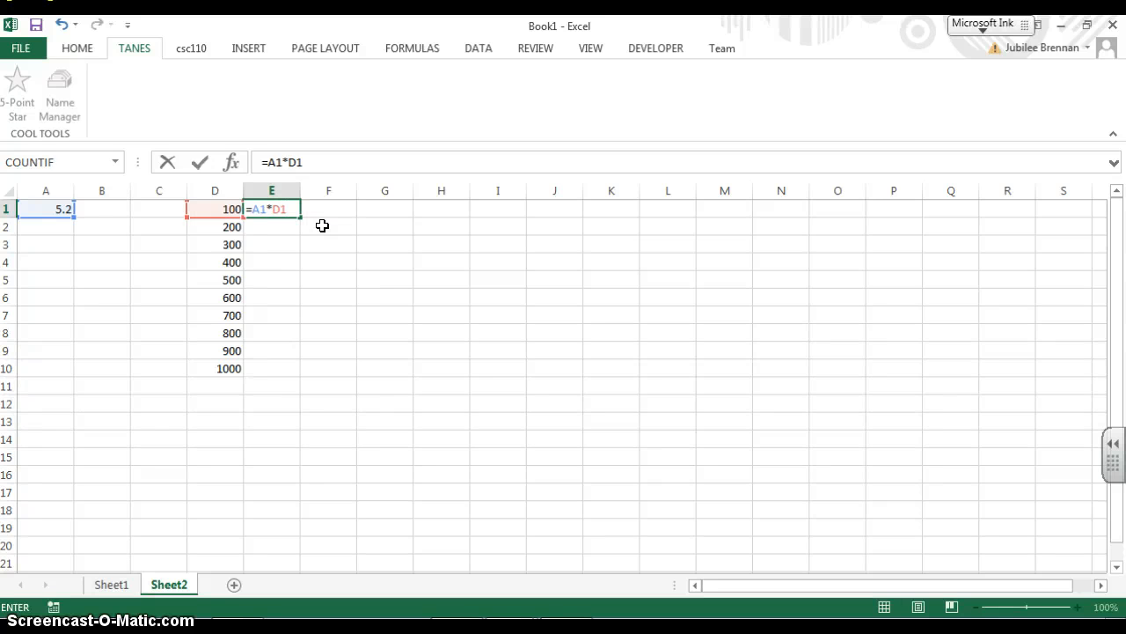
key(Return)
key(Up)
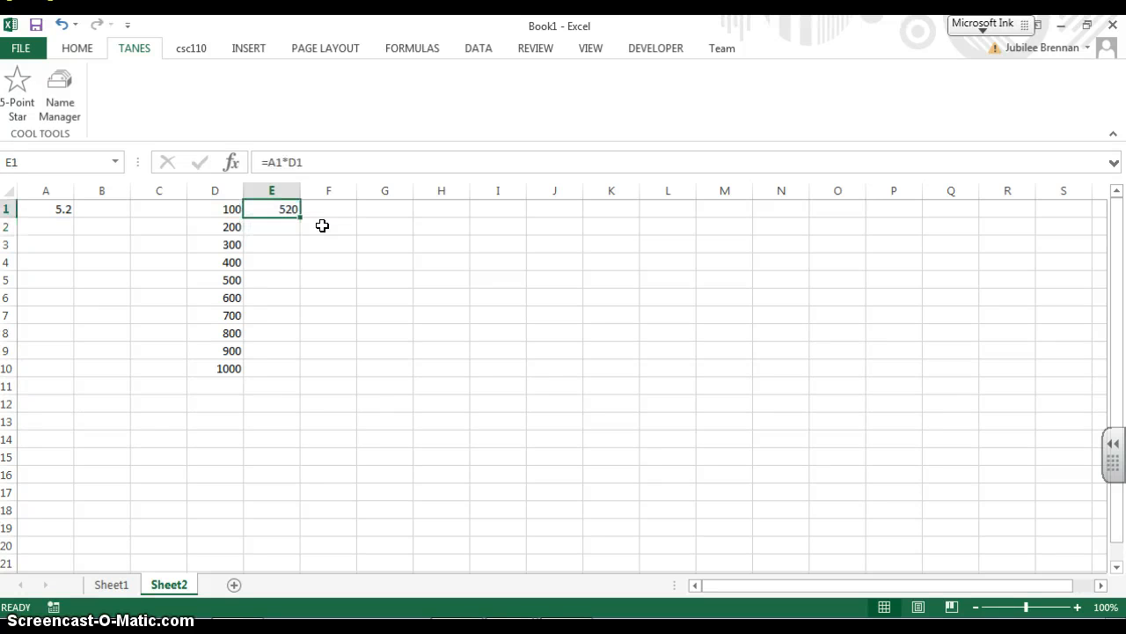
Apply percent style to cell A1 and enter 0.052 in it
key(Left)
key(Left)
key(Left)
key(Left)
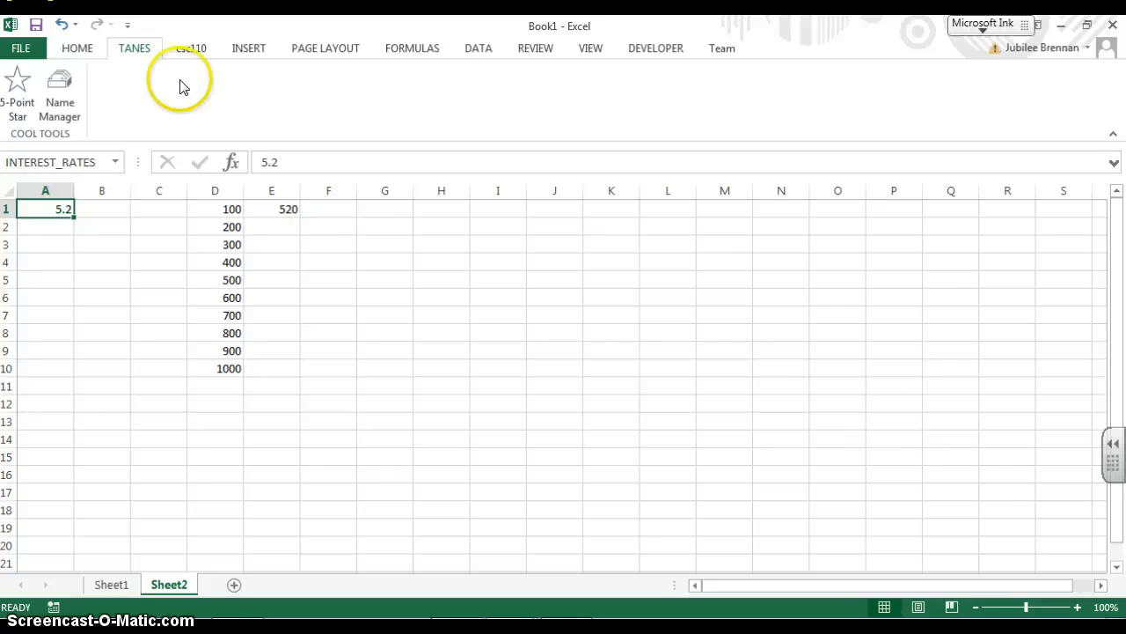
click(88, 48)
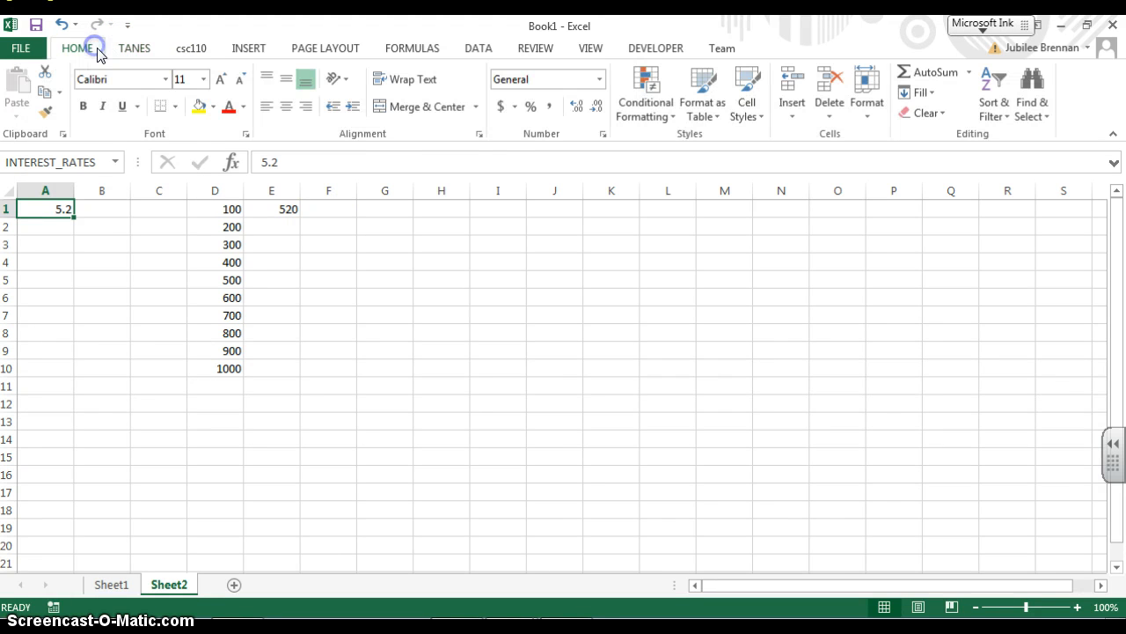
click(531, 107)
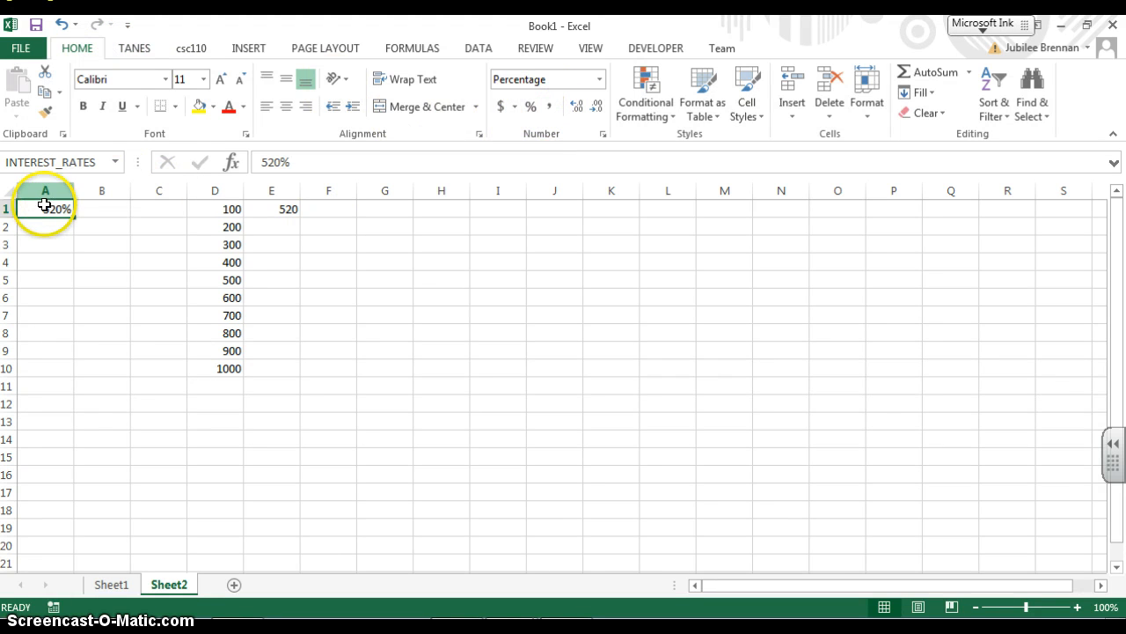
text(0)
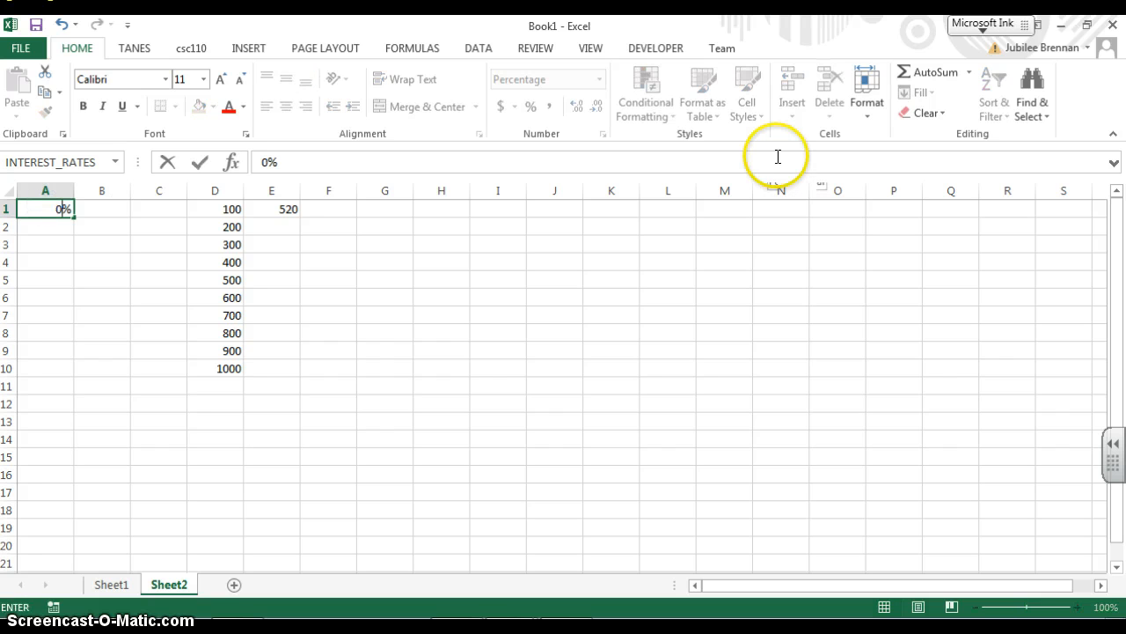
text(.052)
key(Return)
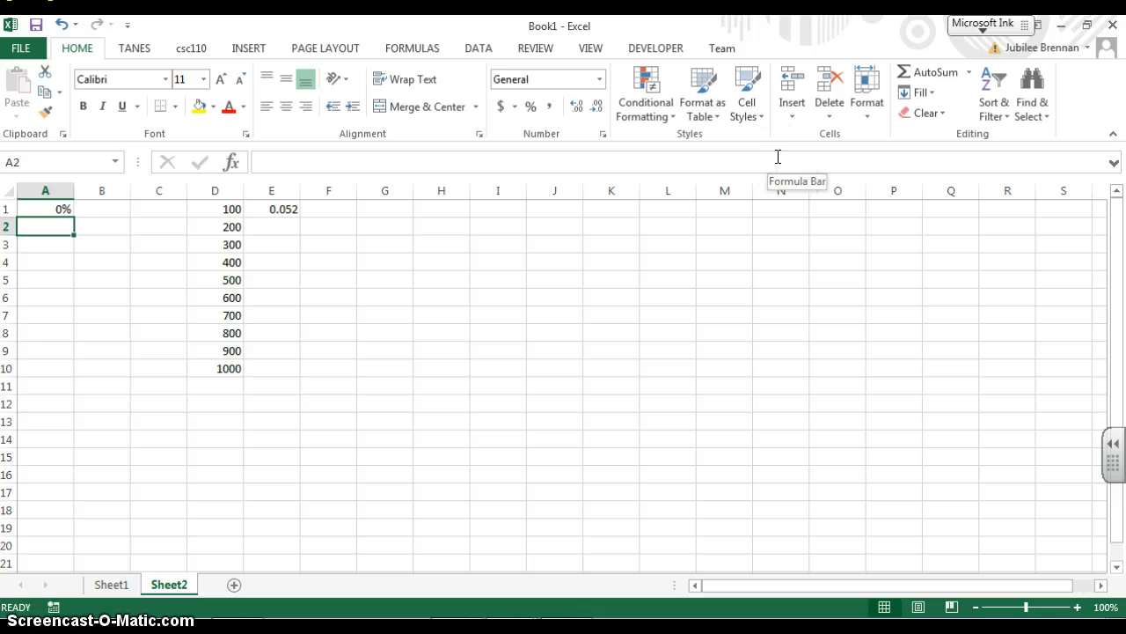
Apply the accounting number format to columns D and E
key(Up)
key(Right)
key(Right)
key(Right)
key(Right)
key(Right)
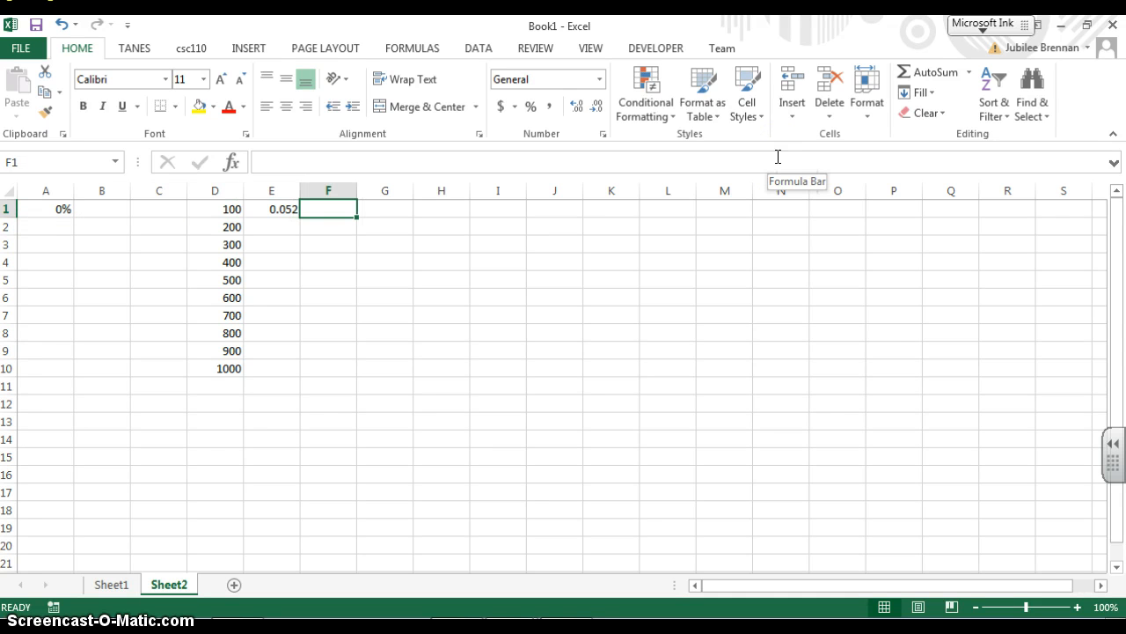
key(Left)
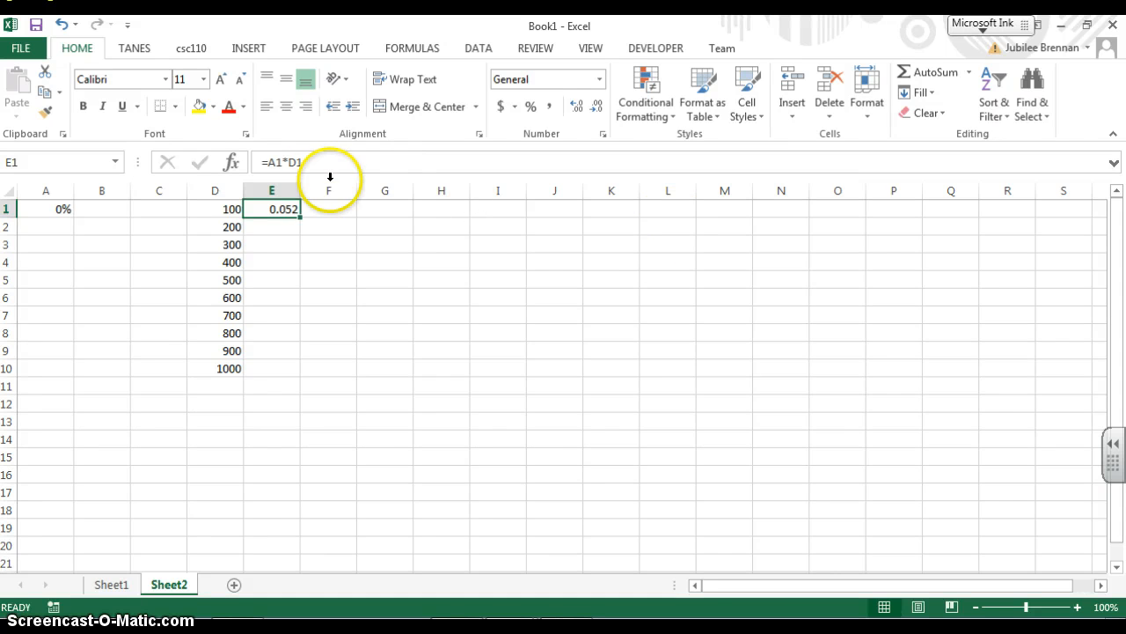
click(227, 193)
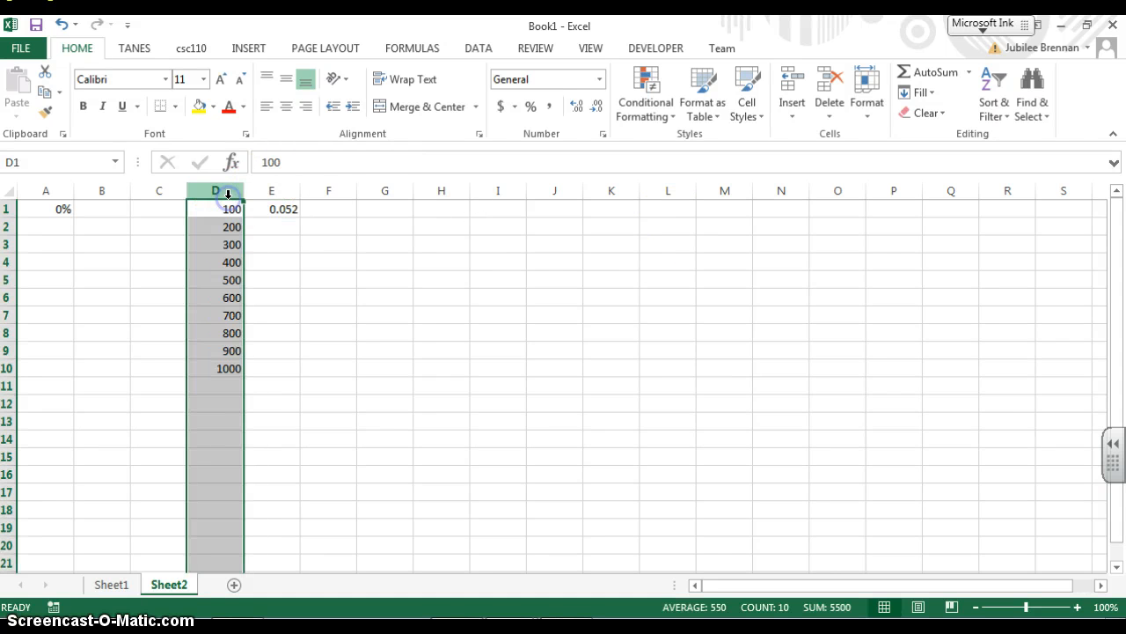
click(499, 106)
click(279, 190)
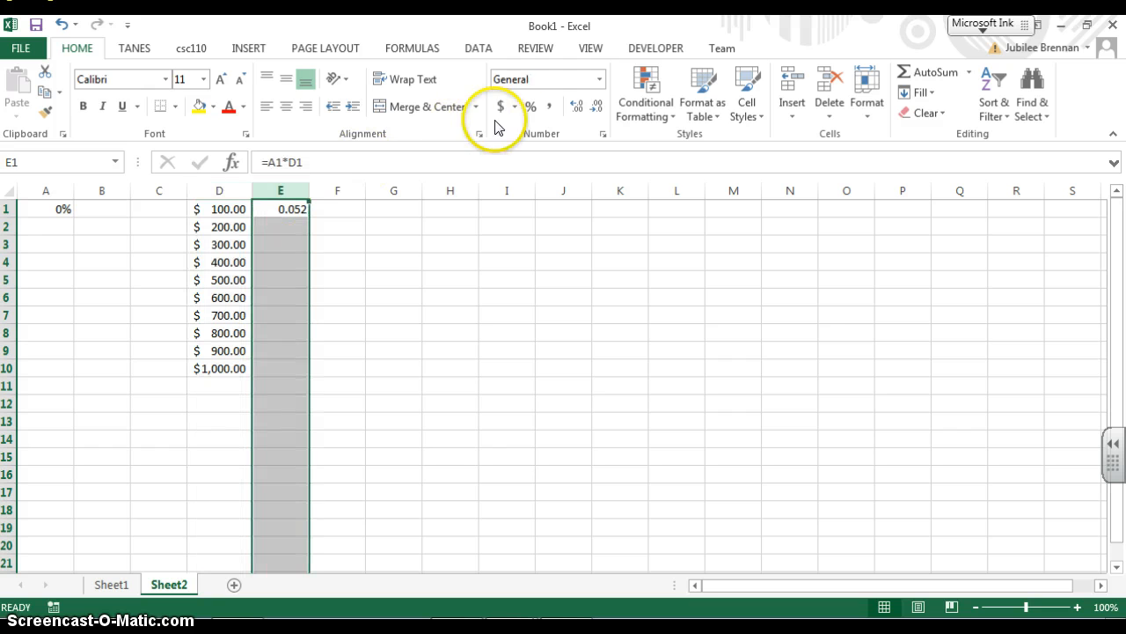
click(501, 105)
Increase the decimal places shown in cell A1 three times
click(339, 240)
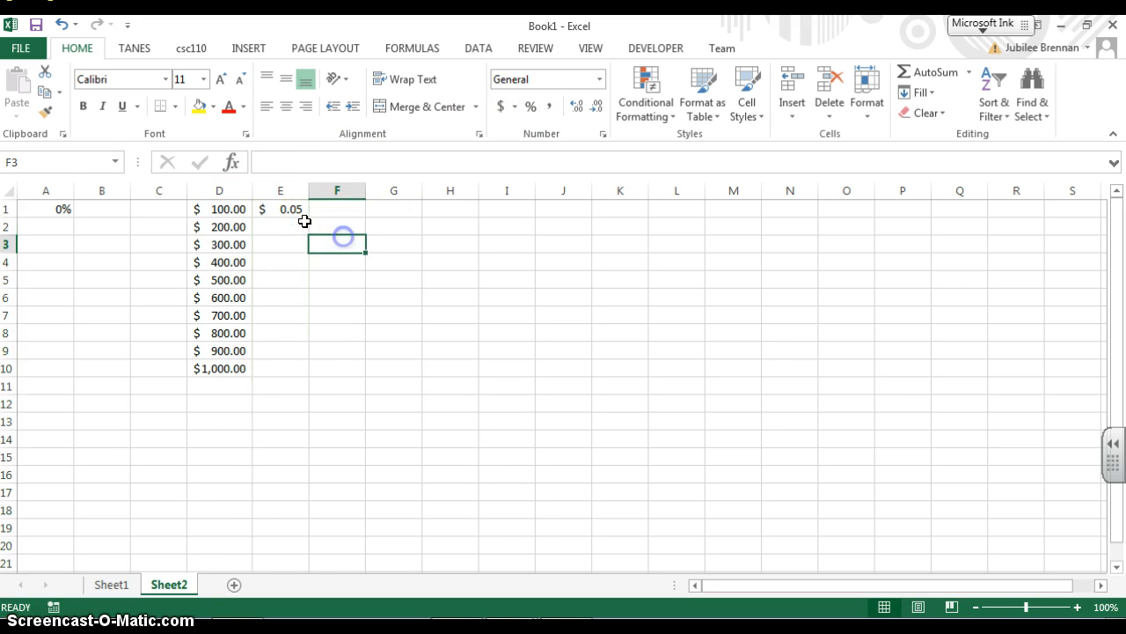
click(303, 213)
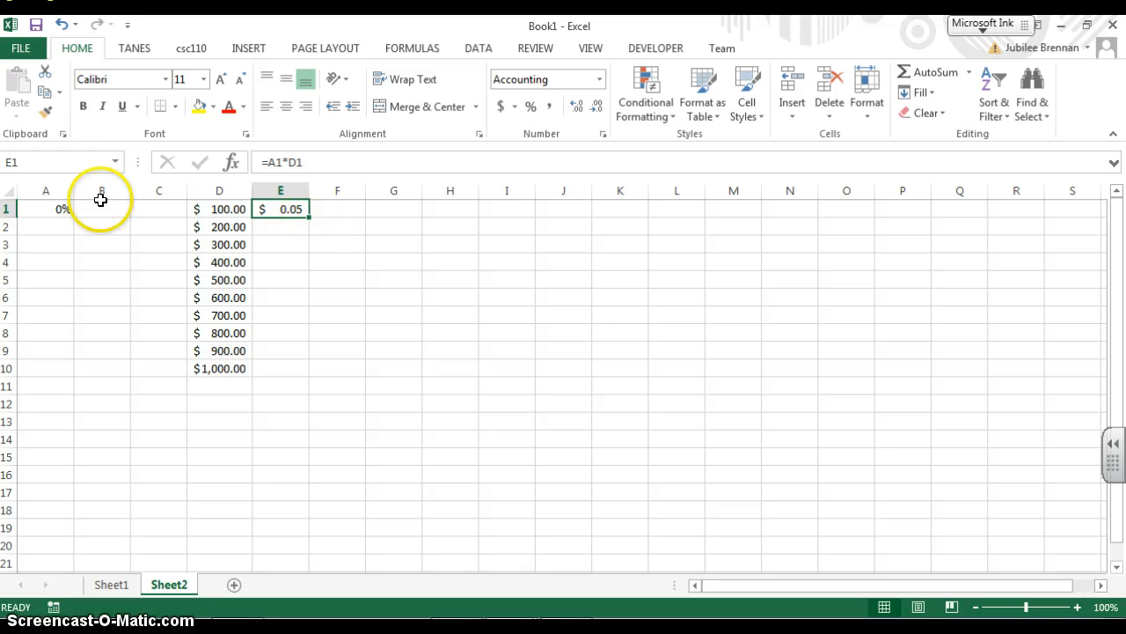
click(62, 209)
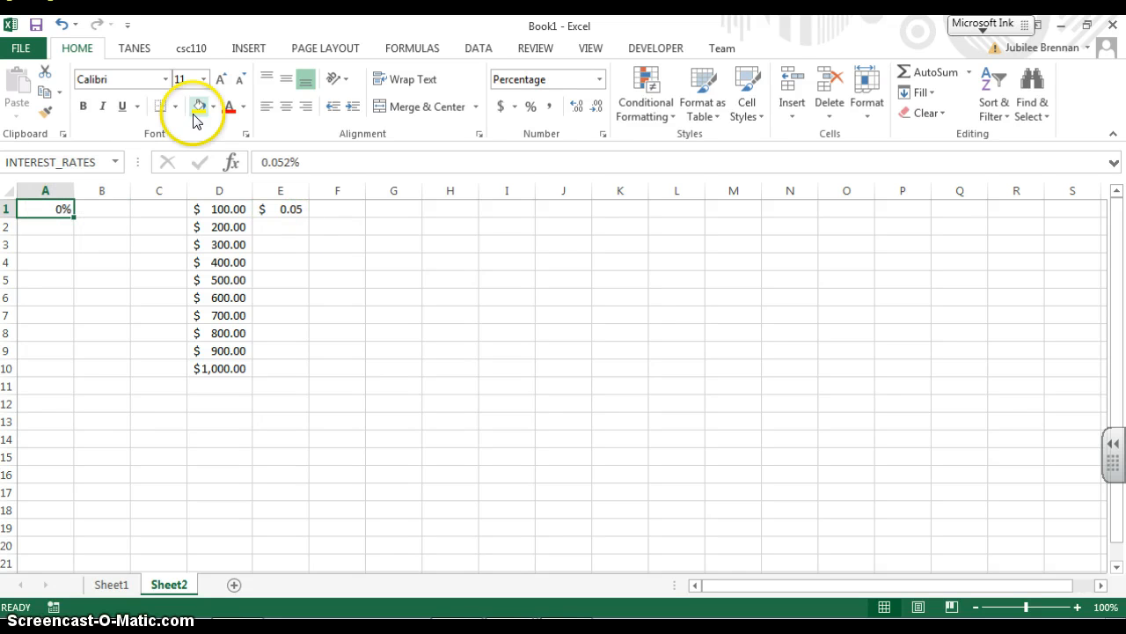
click(577, 107)
click(576, 106)
click(575, 107)
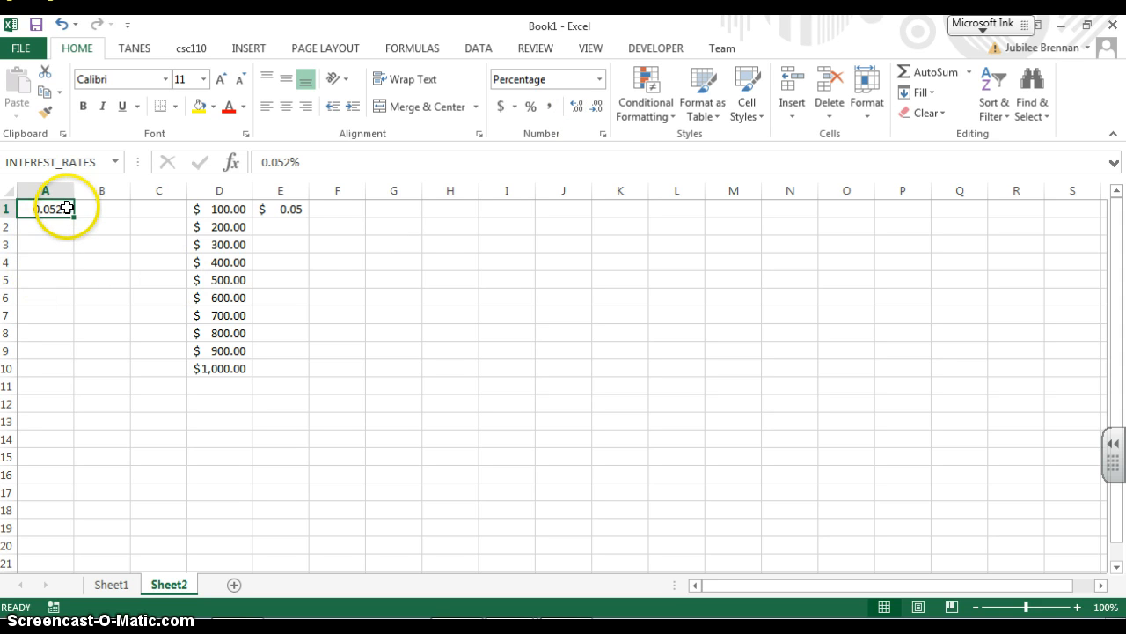
Enter ANT in cell H1 and fill it down to H10
click(286, 226)
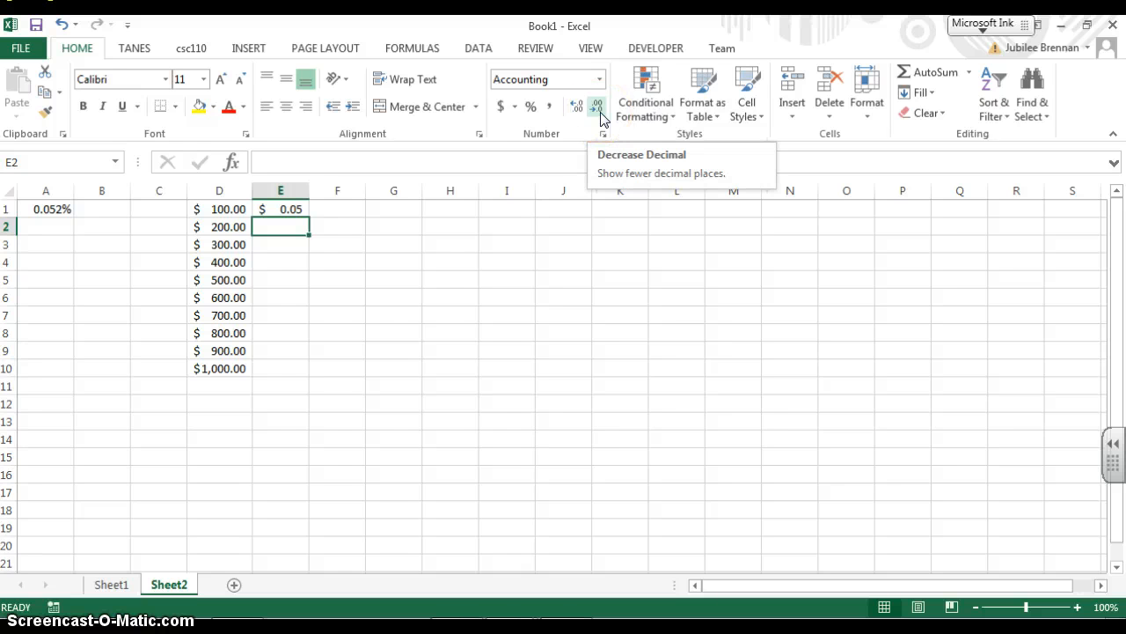
click(299, 207)
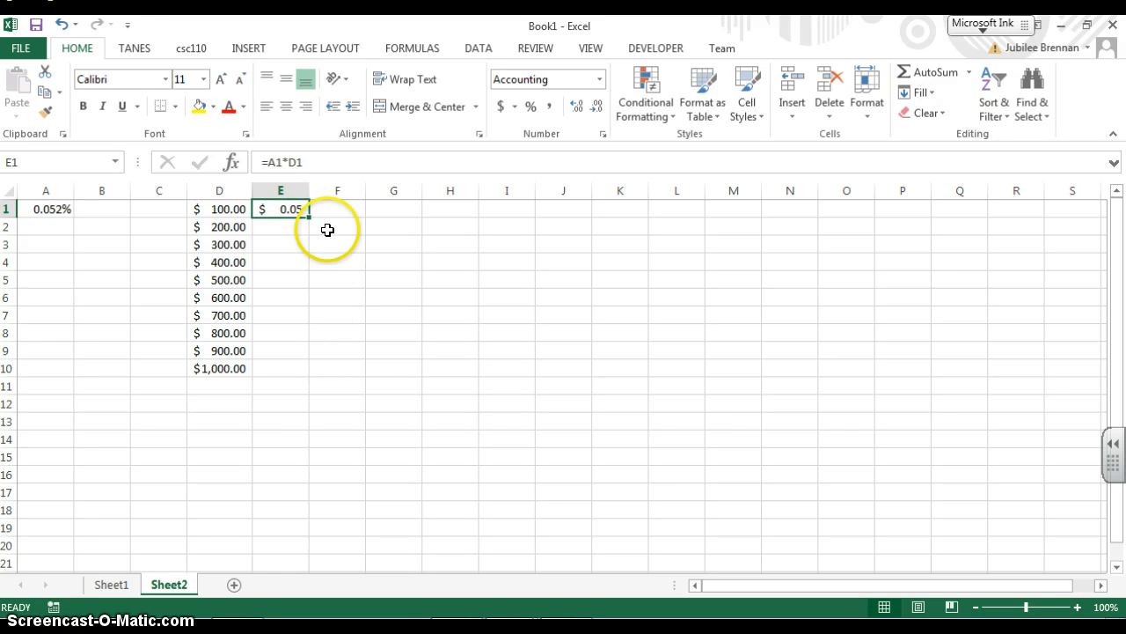
click(431, 212)
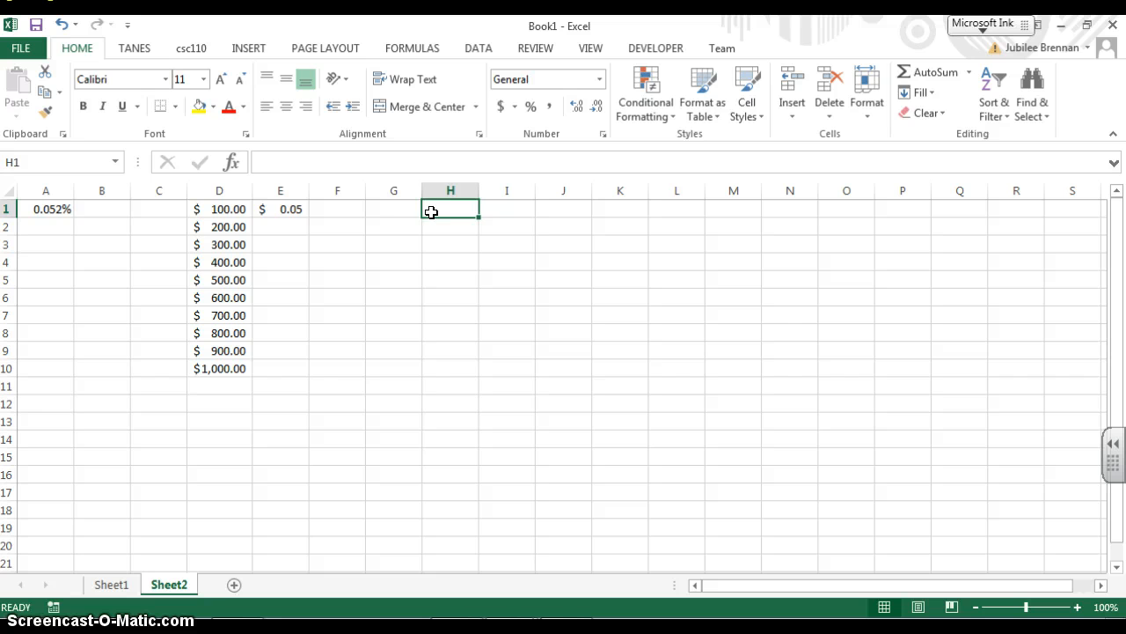
text(AN)
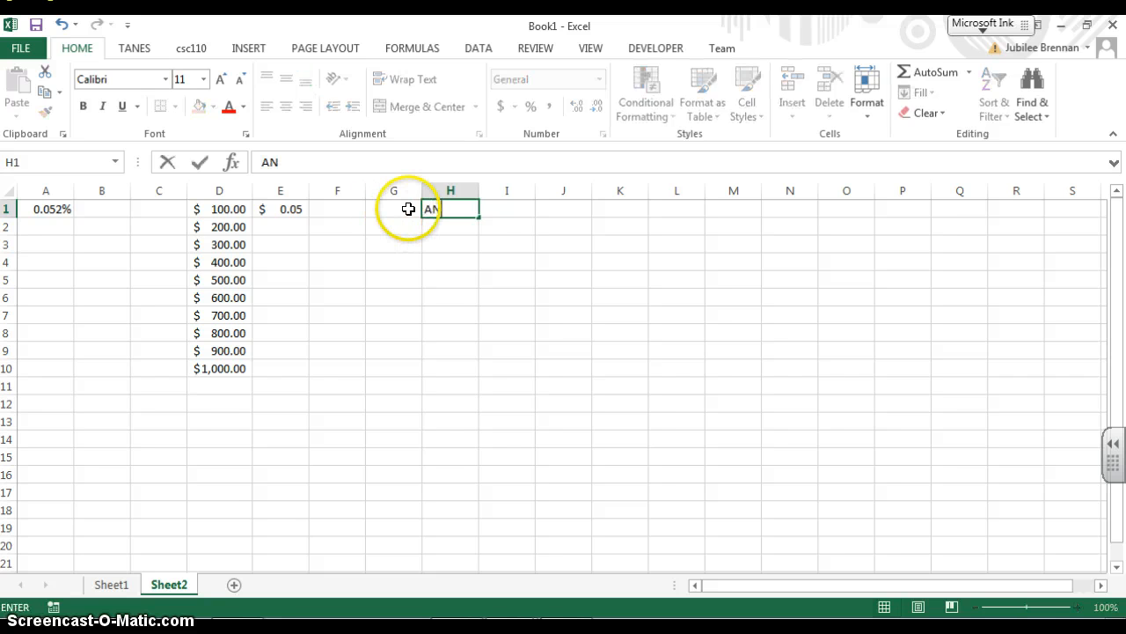
text(T)
key(ctrl+Return)
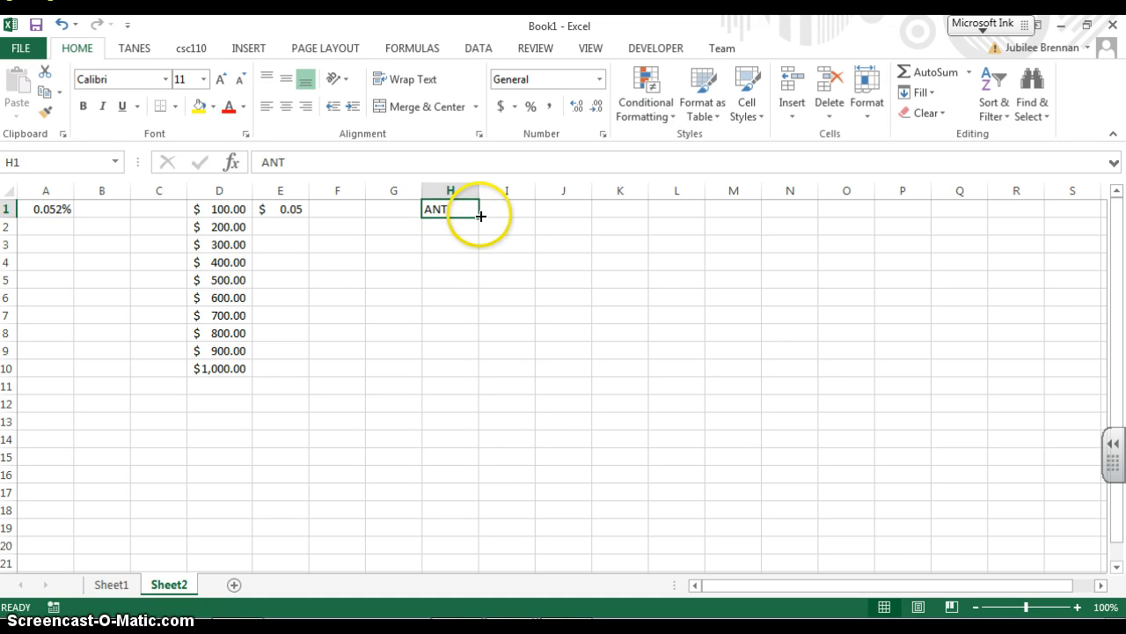
drag(480, 216, 483, 371)
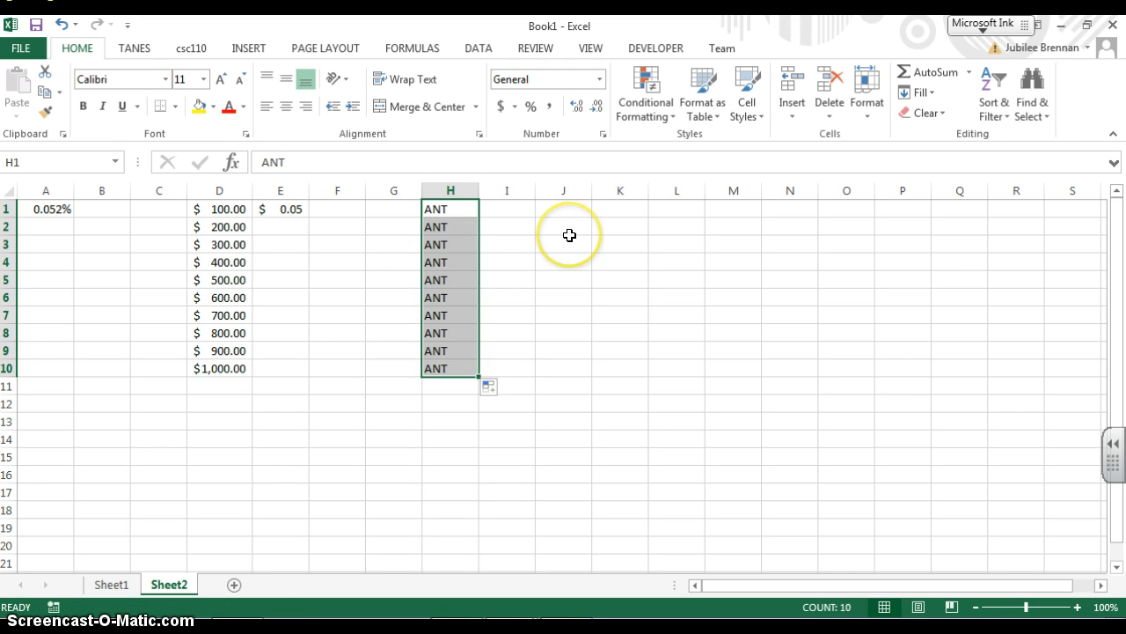
Enter the formula =H1 in cell I1, fill it down to I10, and check the copied formulas
click(526, 213)
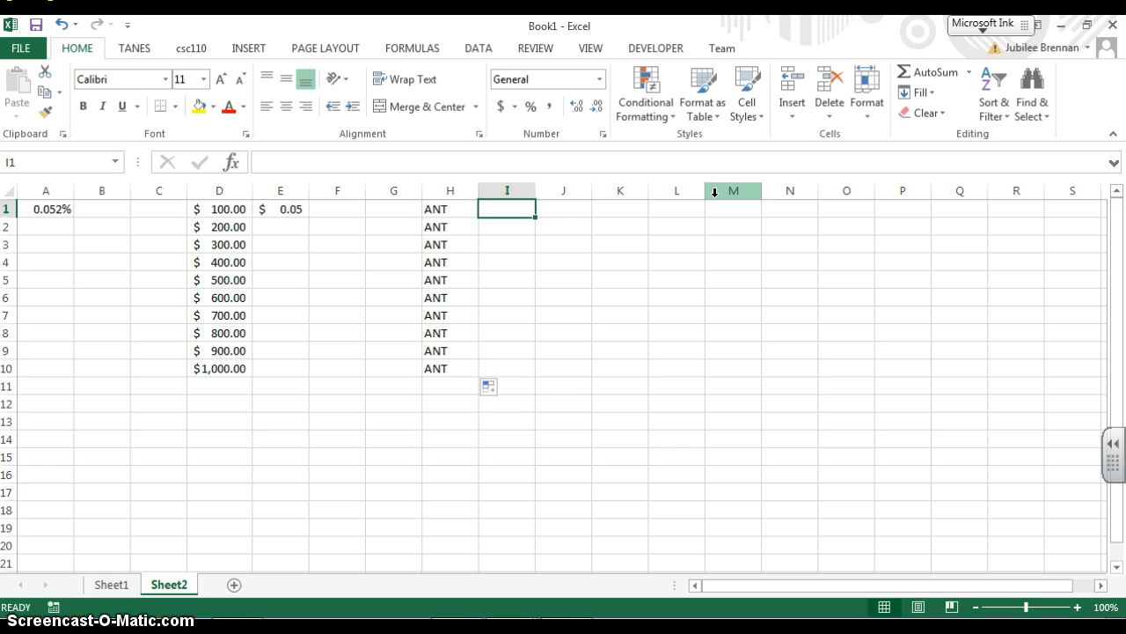
text(=)
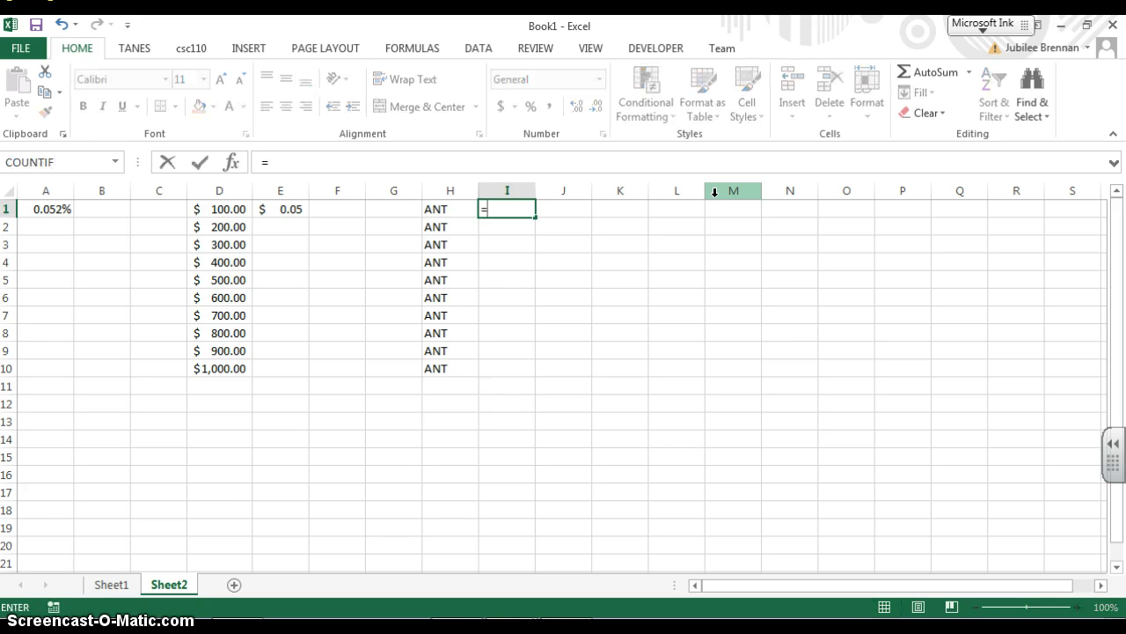
text(H1)
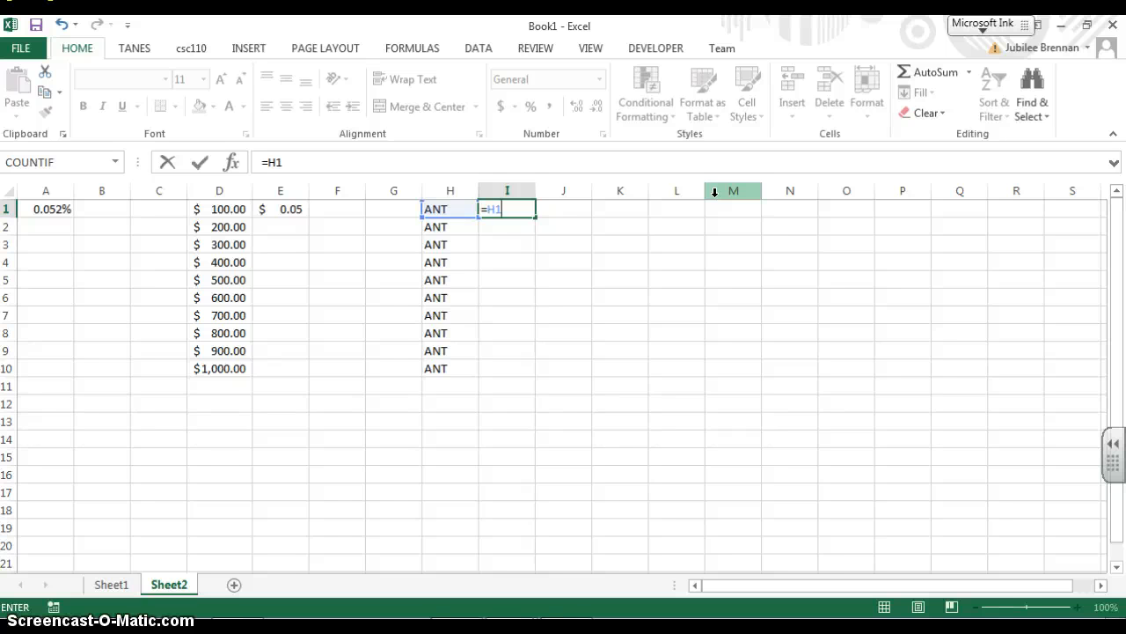
key(Return)
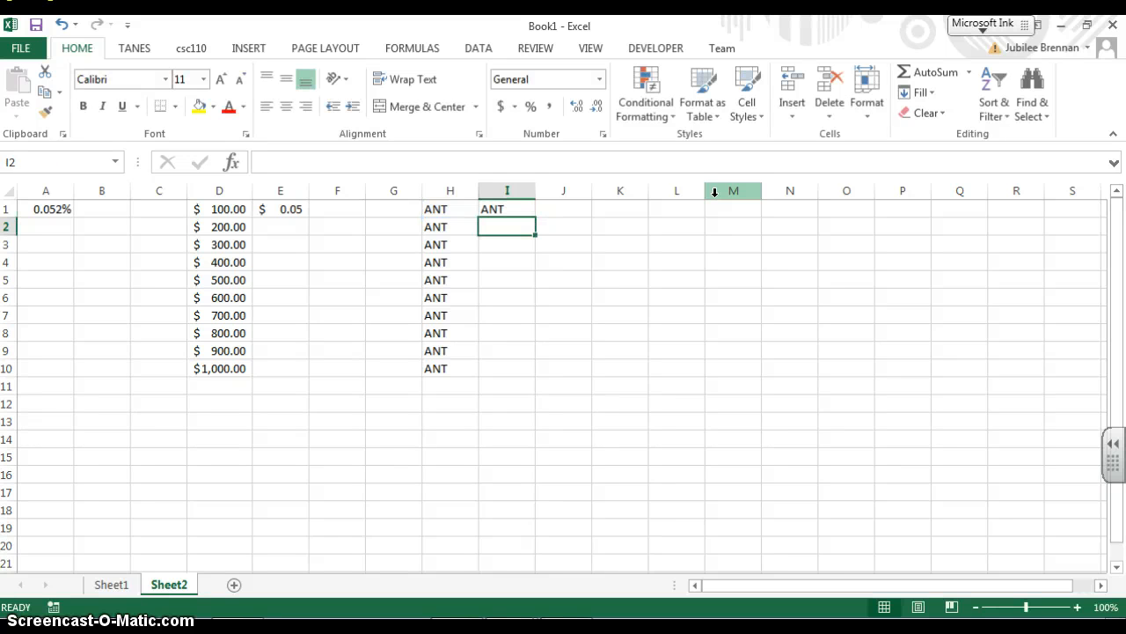
key(Up)
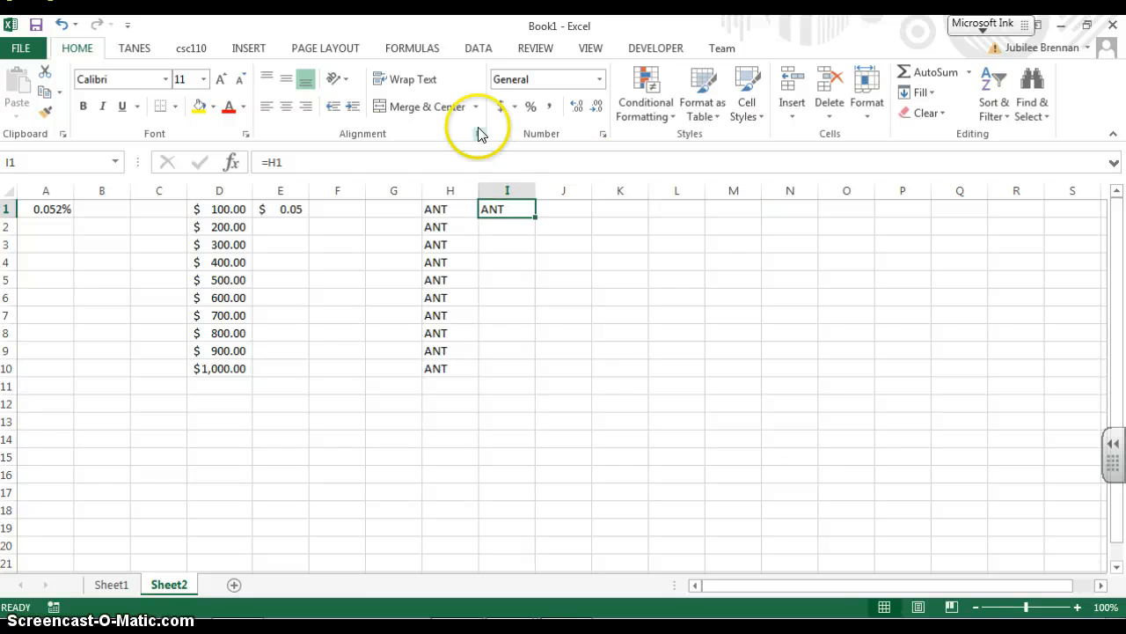
drag(535, 217, 541, 374)
click(511, 228)
click(516, 245)
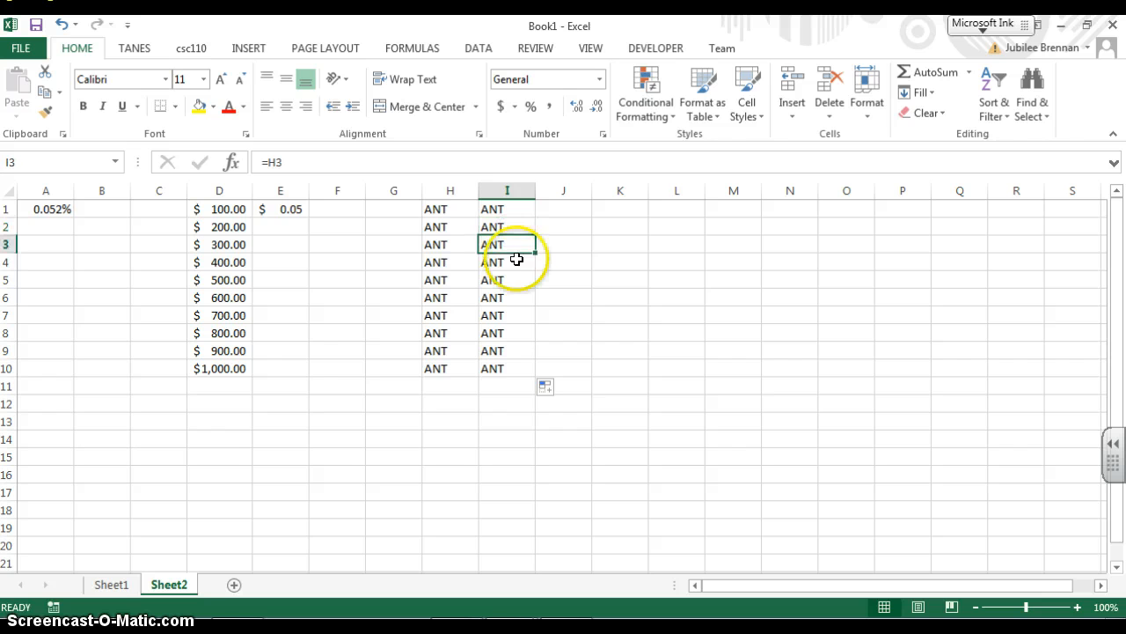
click(517, 258)
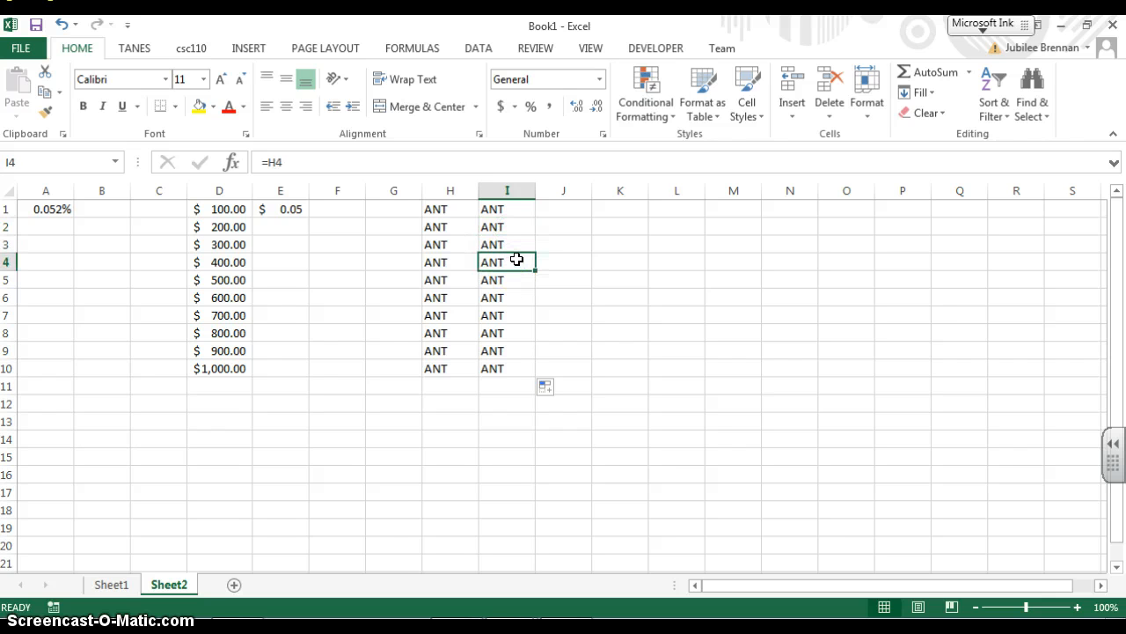
Enter the formula =A1 in cell K1 and fill it down to K10
click(609, 204)
text(=A1)
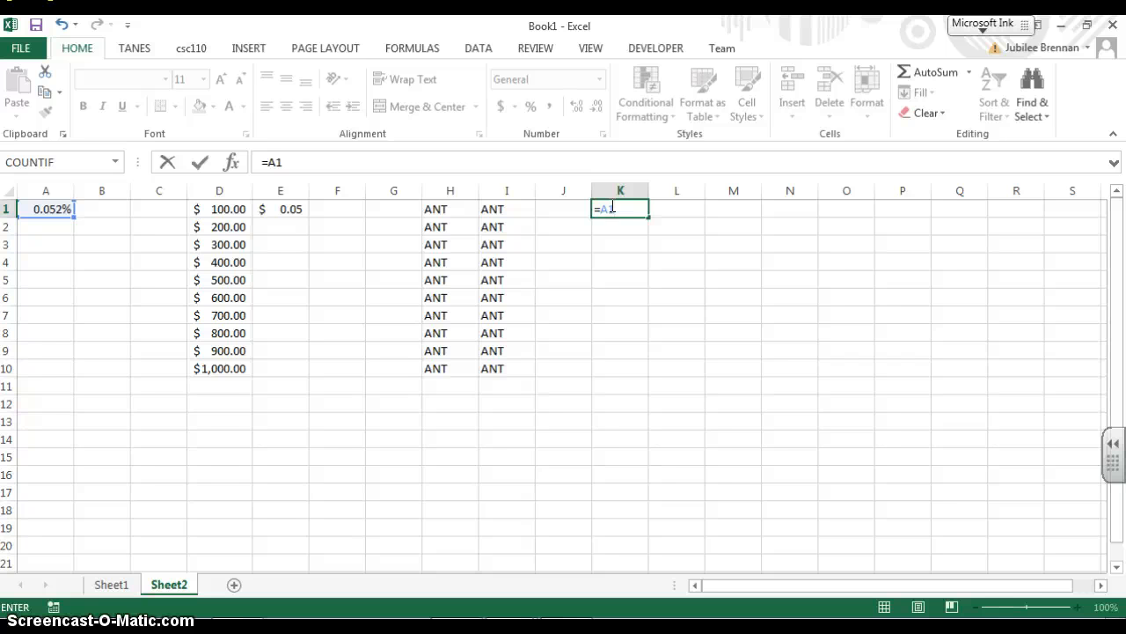
key(Return)
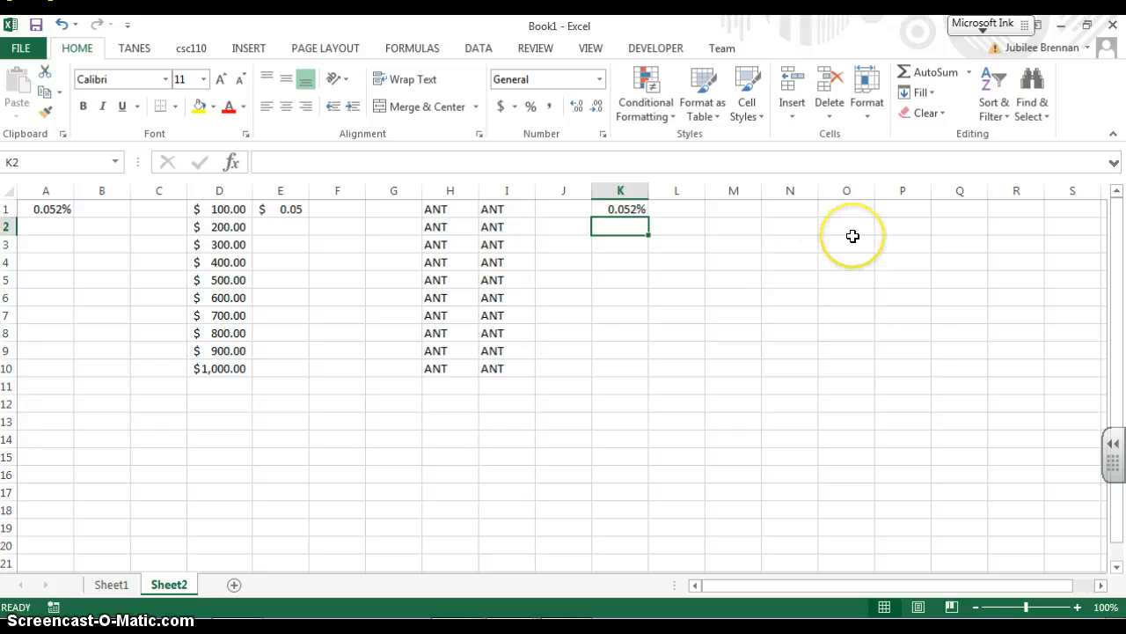
click(635, 208)
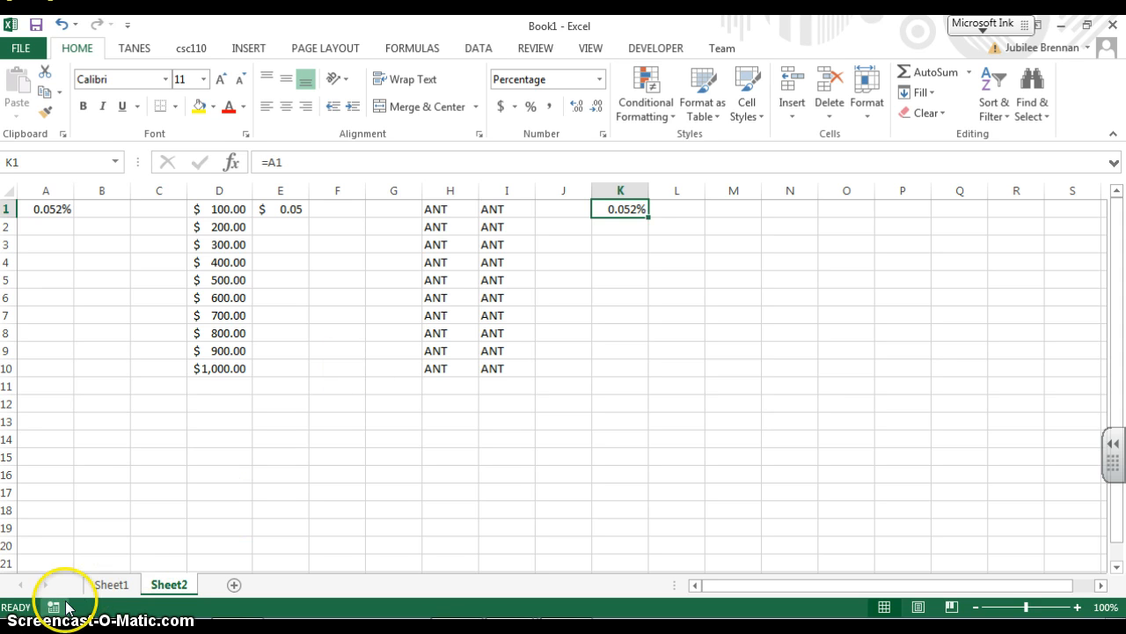
drag(647, 218, 642, 378)
click(634, 225)
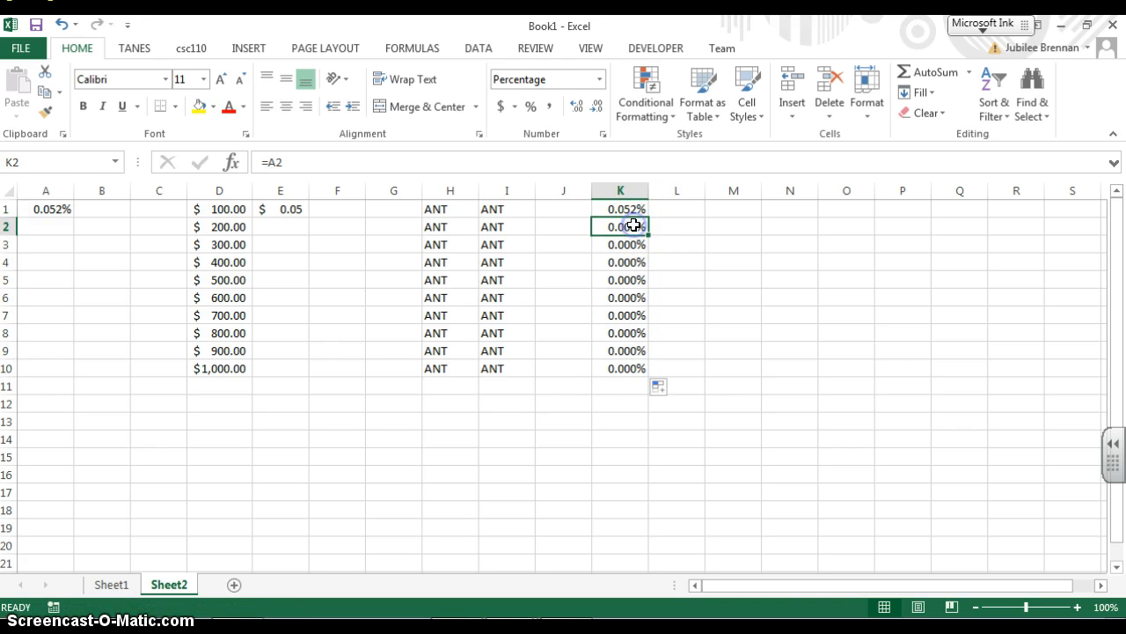
Compare the copied formulas in column K with the empty cells of column A
click(36, 223)
click(42, 245)
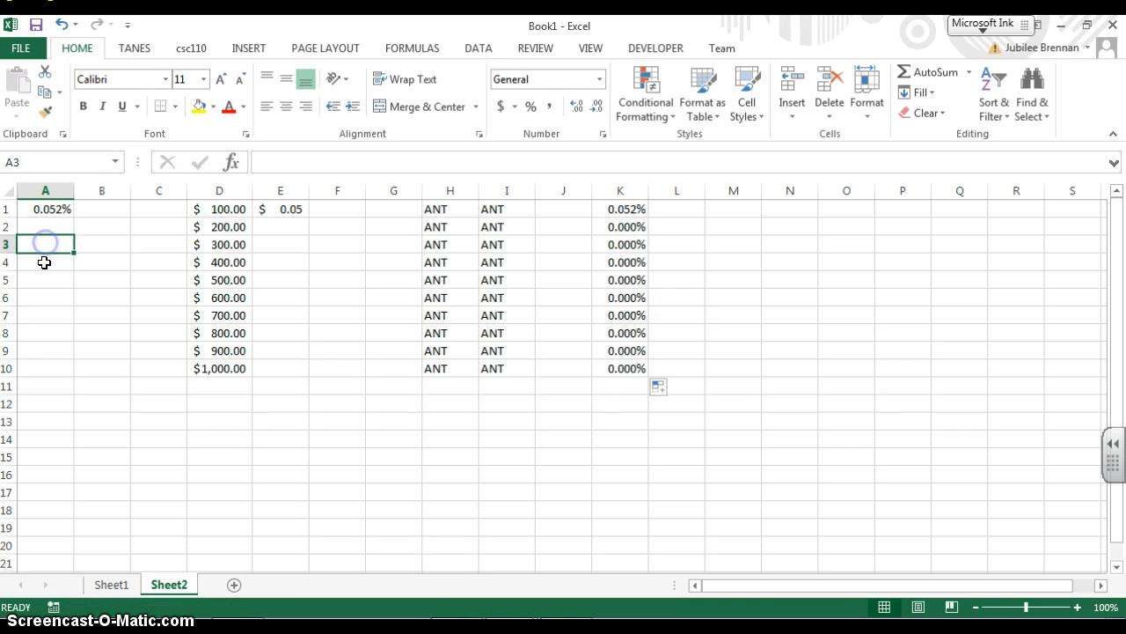
click(44, 281)
click(41, 333)
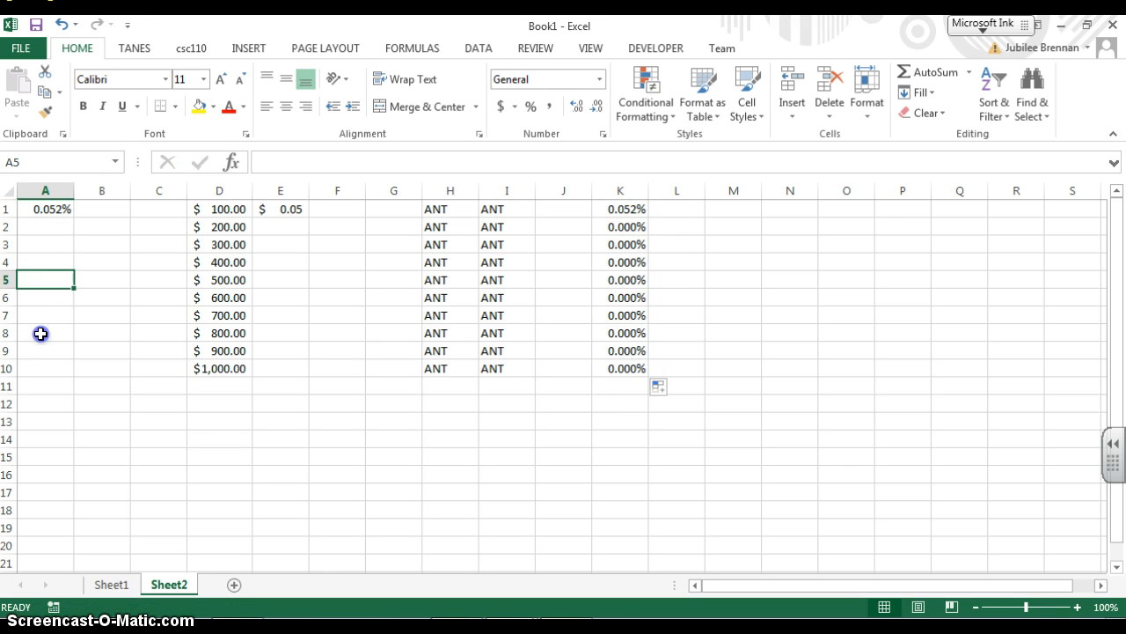
click(625, 226)
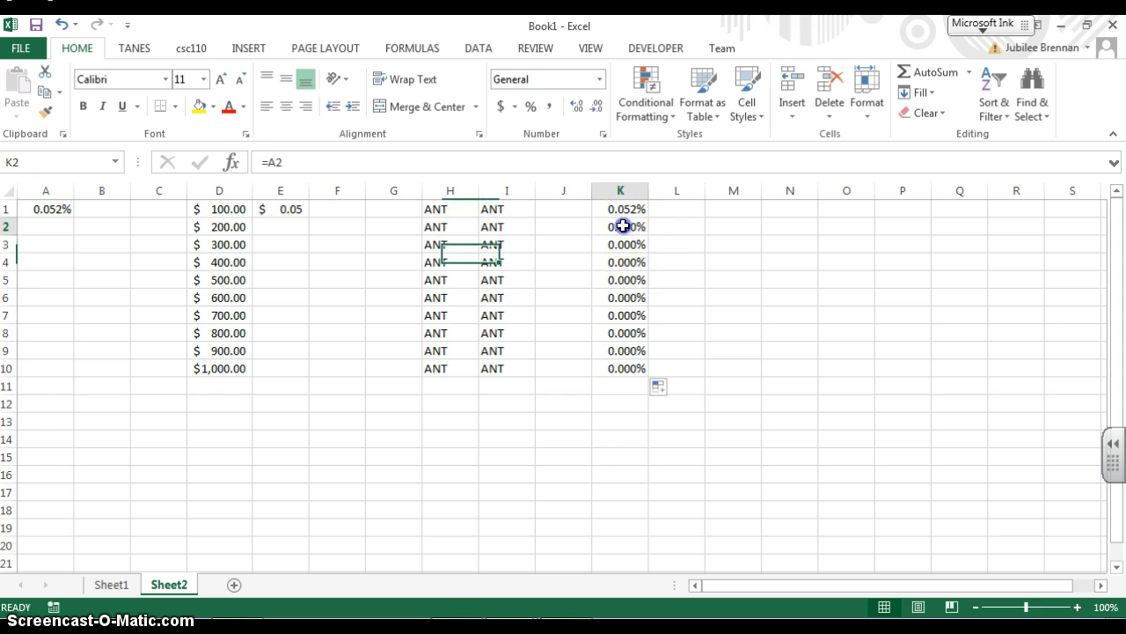
click(607, 438)
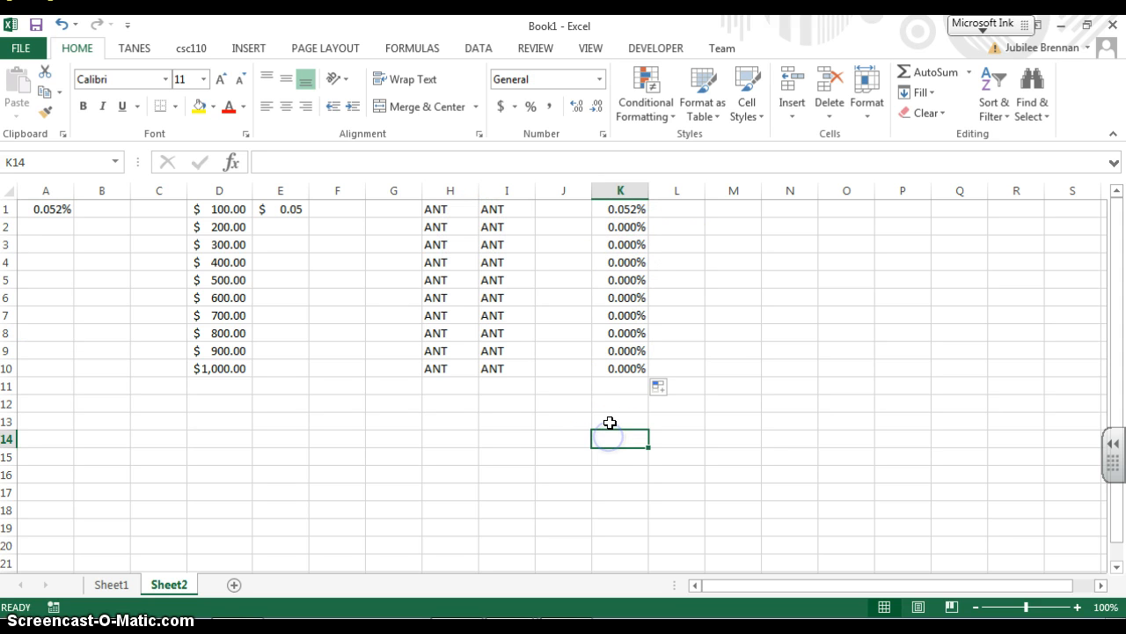
click(281, 209)
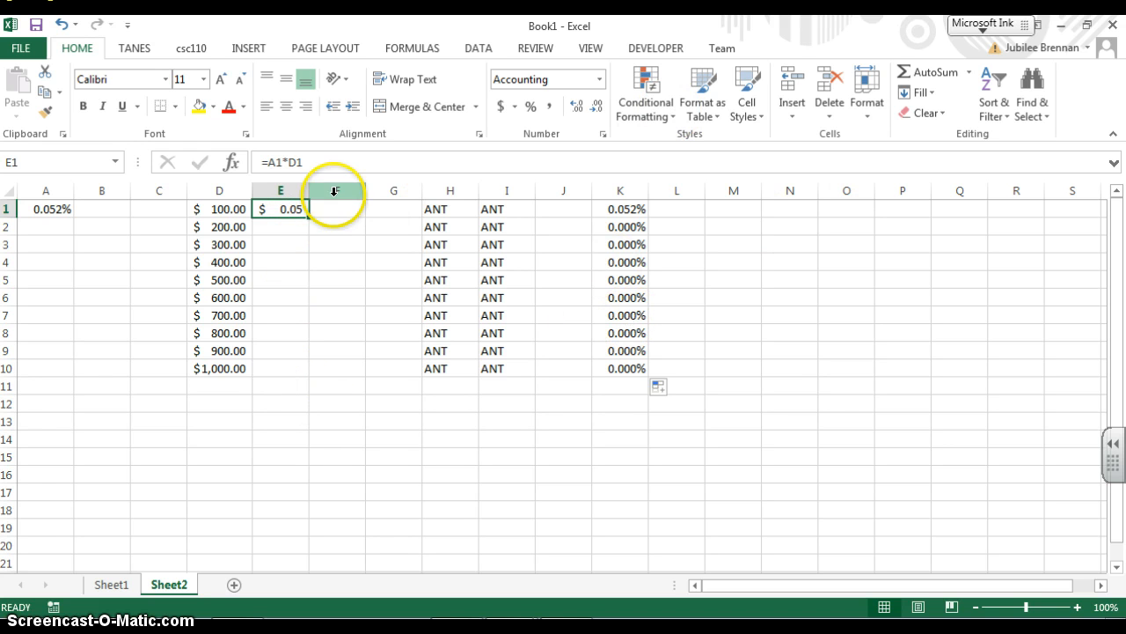
click(629, 209)
click(630, 226)
click(635, 246)
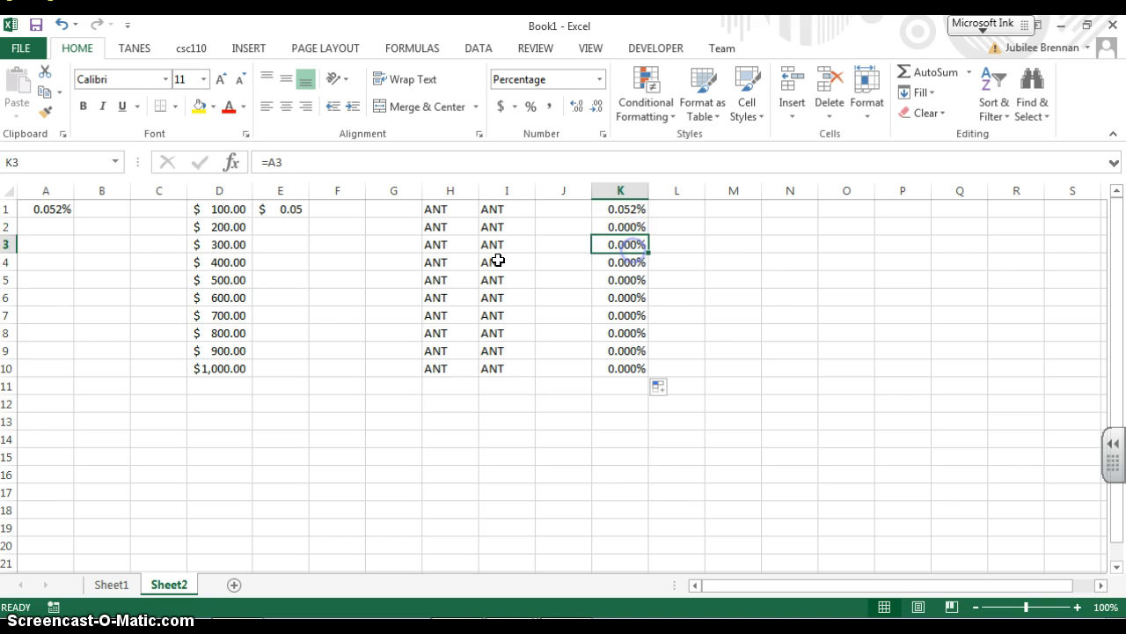
Fill the formula in E1 down to E2 and inspect cells A2, D2 and E2
click(275, 208)
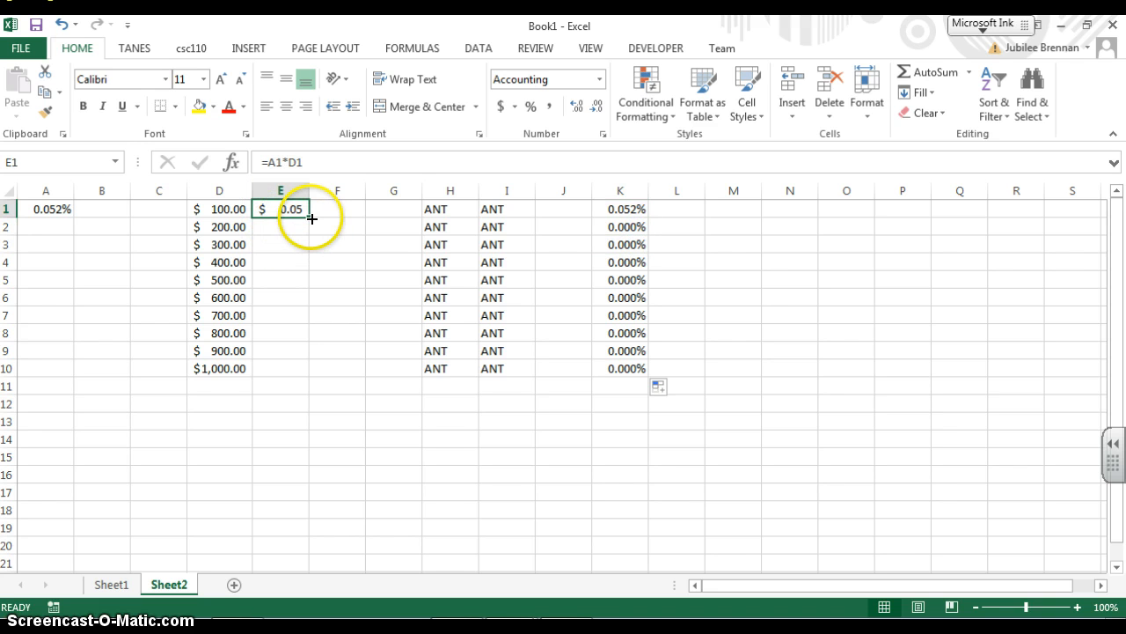
drag(311, 217, 305, 227)
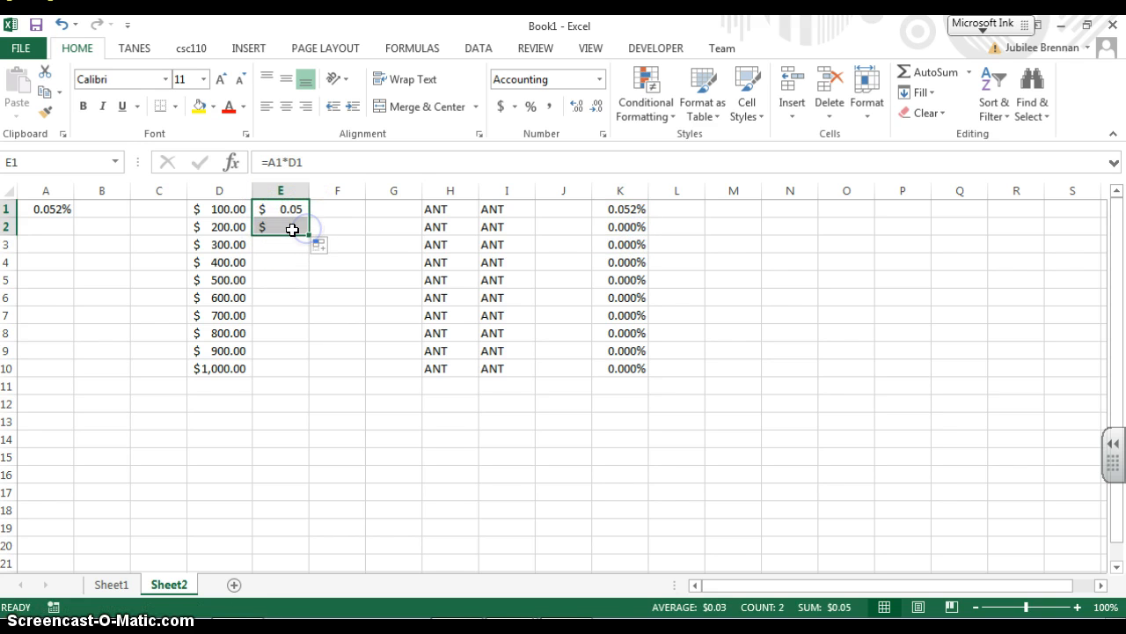
click(290, 231)
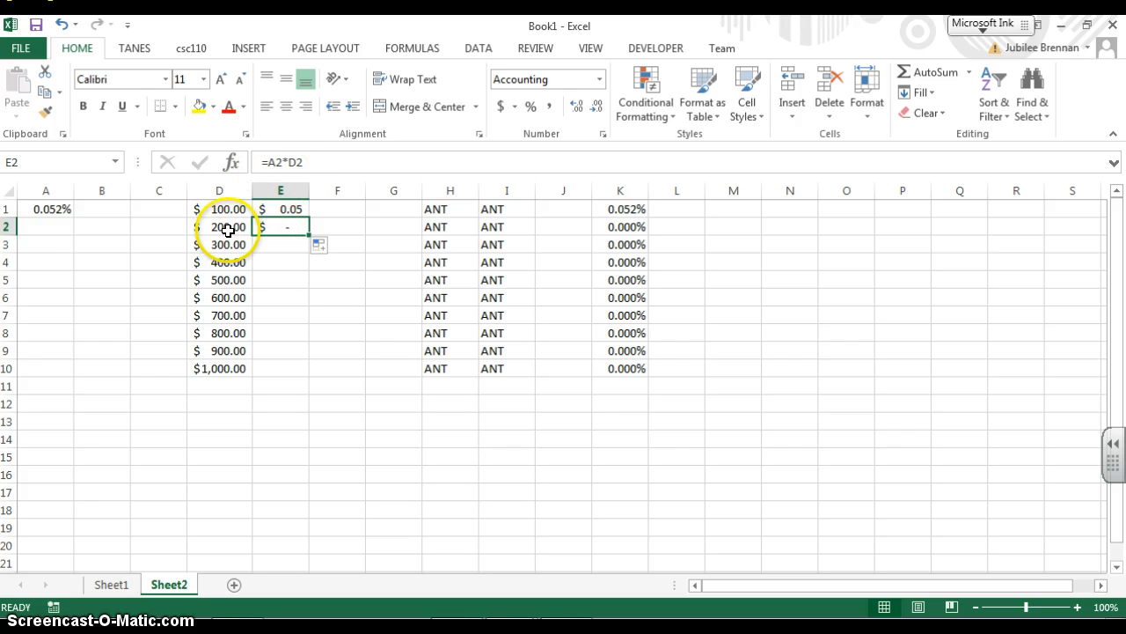
click(54, 226)
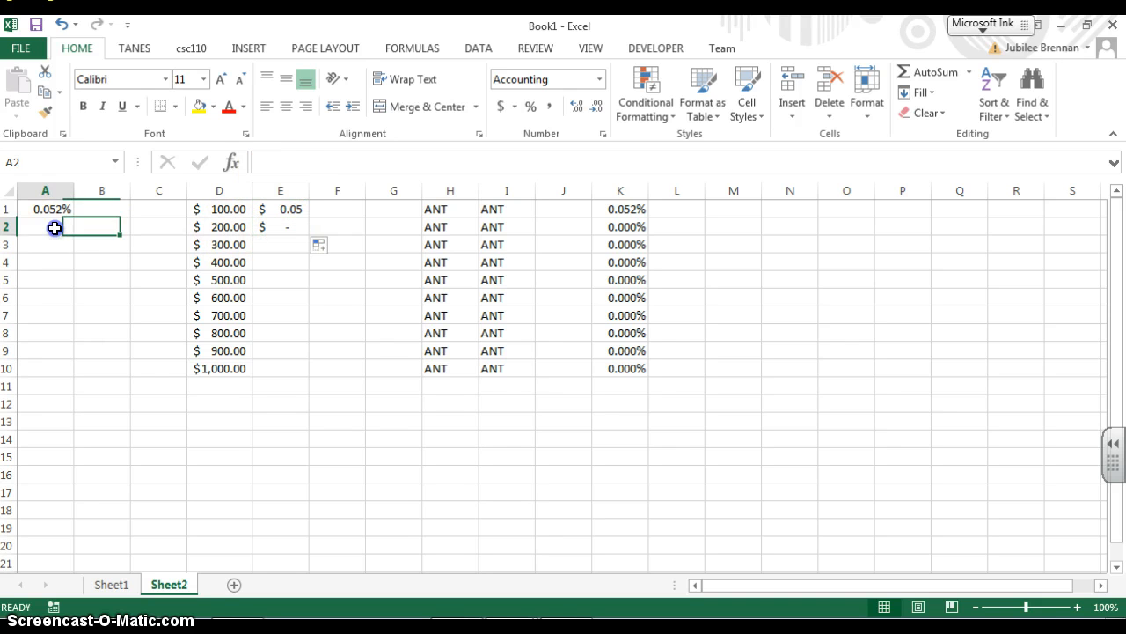
click(235, 227)
click(301, 223)
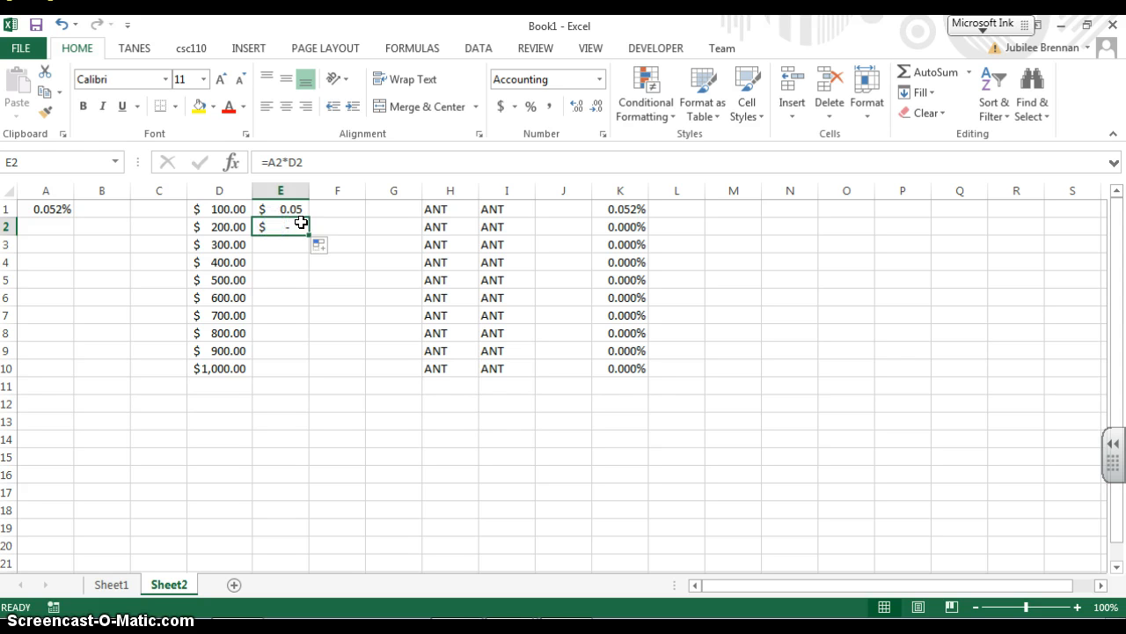
click(292, 210)
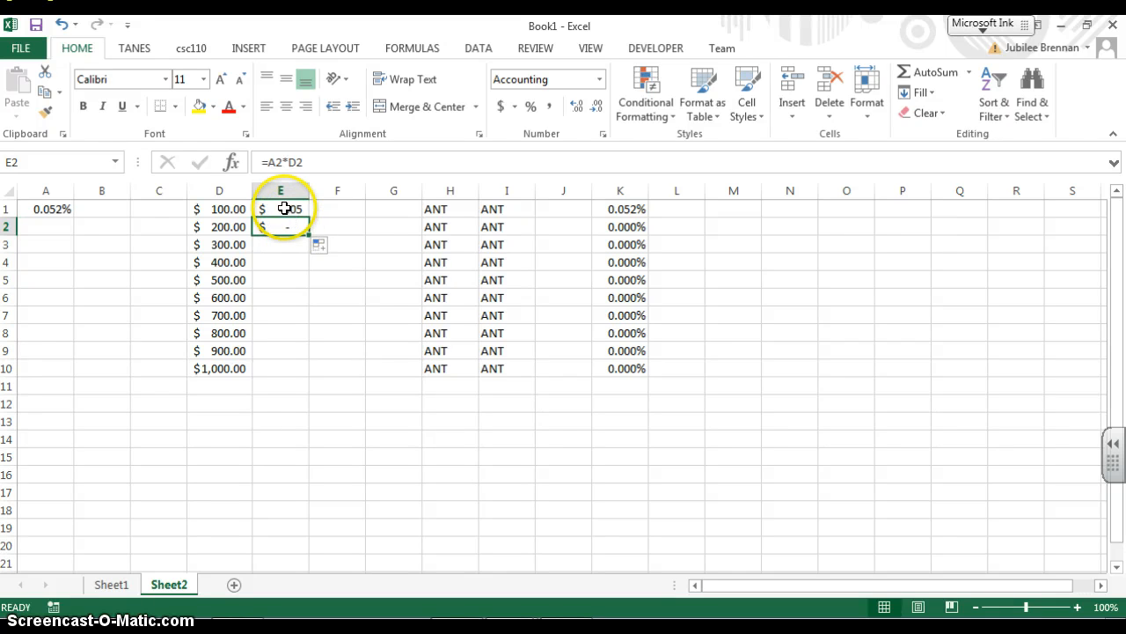
Fill cell A1 down to A10, then undo the fill
click(51, 210)
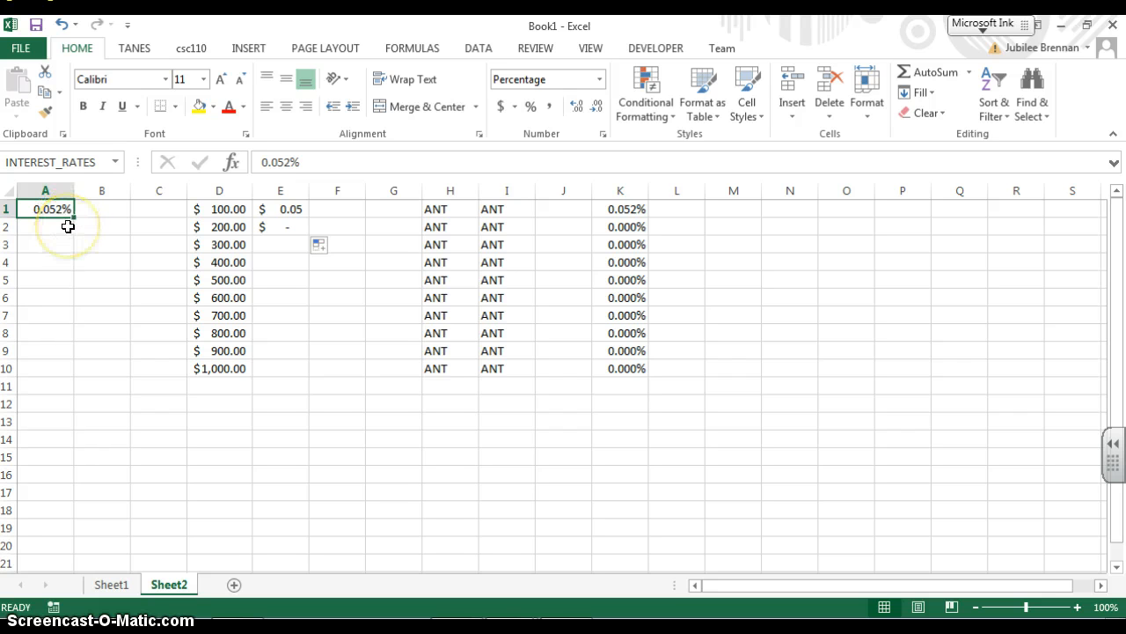
drag(73, 217, 90, 369)
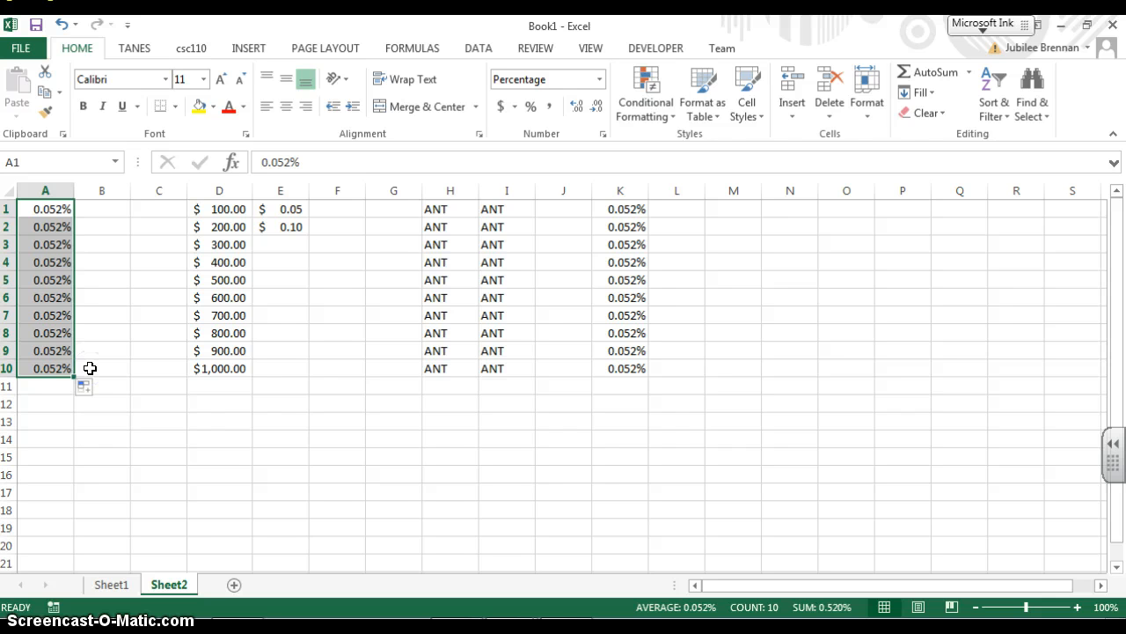
key(ctrl+z)
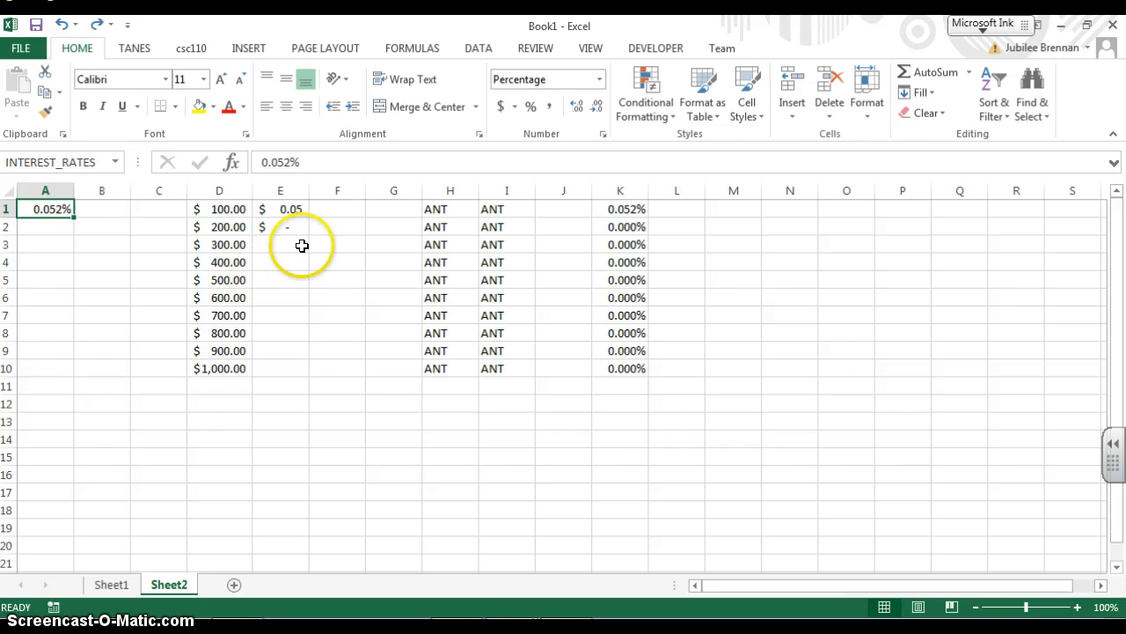
Change the formula in E1 to =A$1*D1, making the row of A1 absolute
click(290, 209)
click(269, 164)
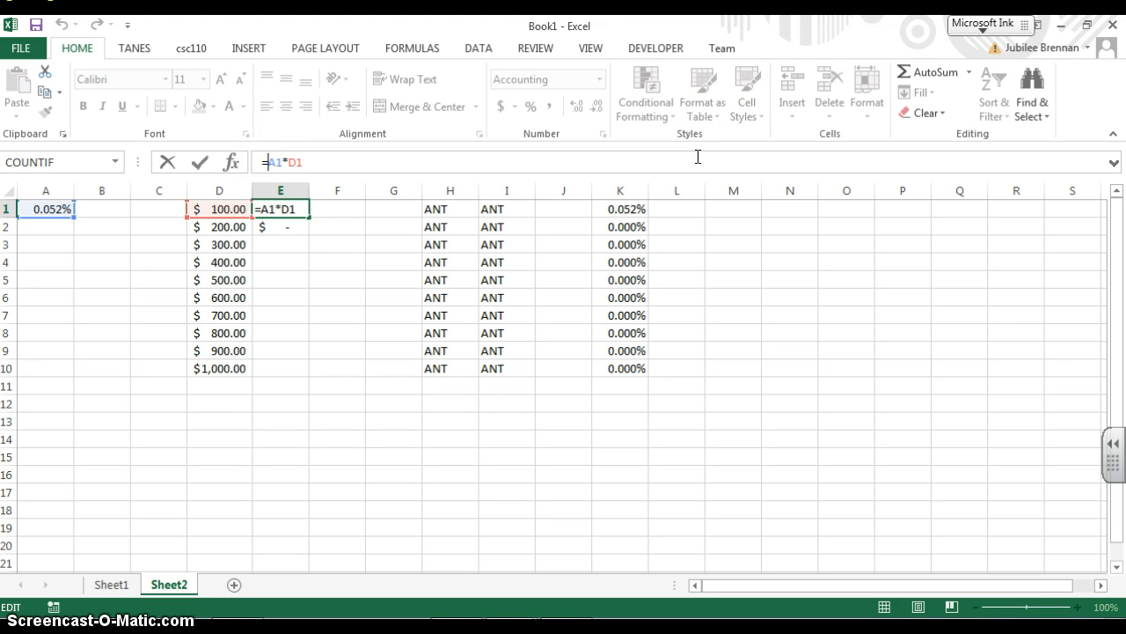
text($)
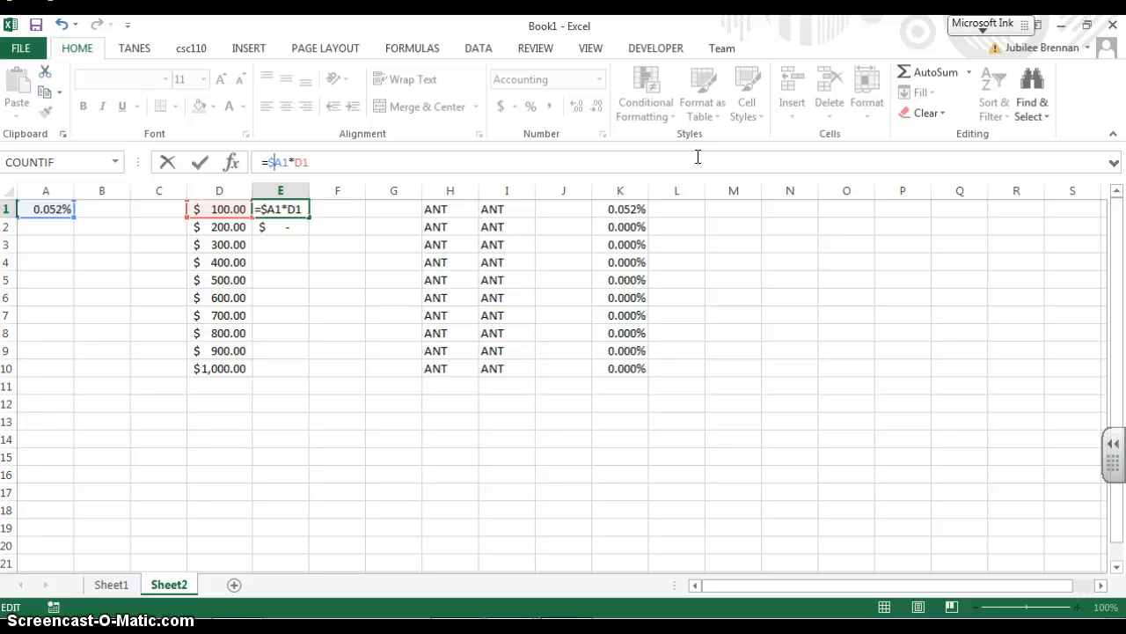
key(BackSpace)
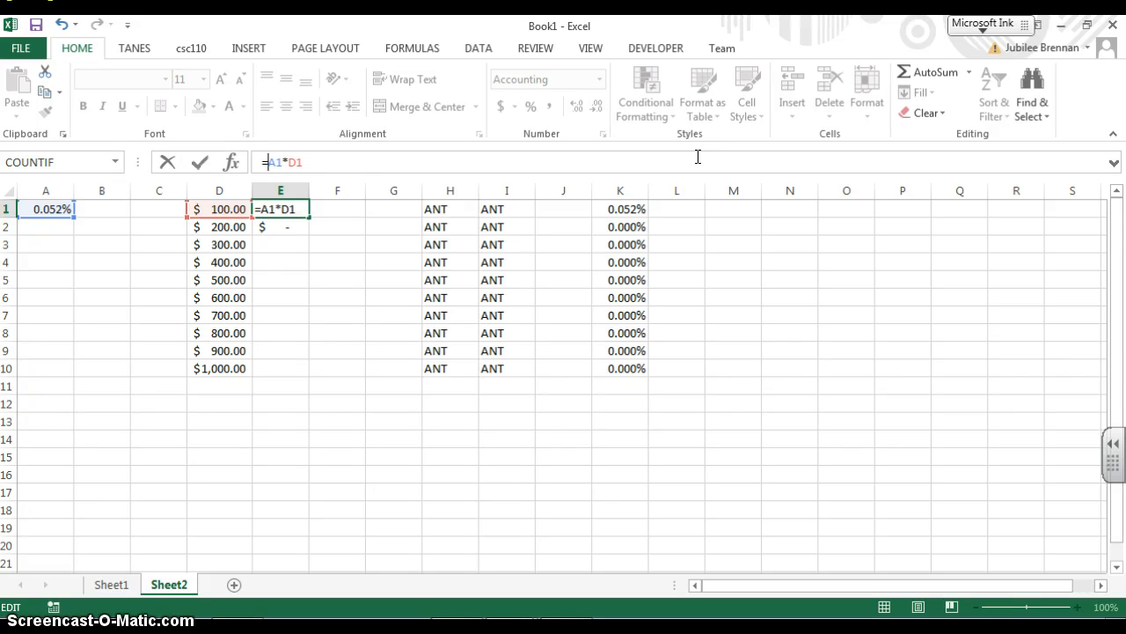
text($)
click(683, 162)
key(Return)
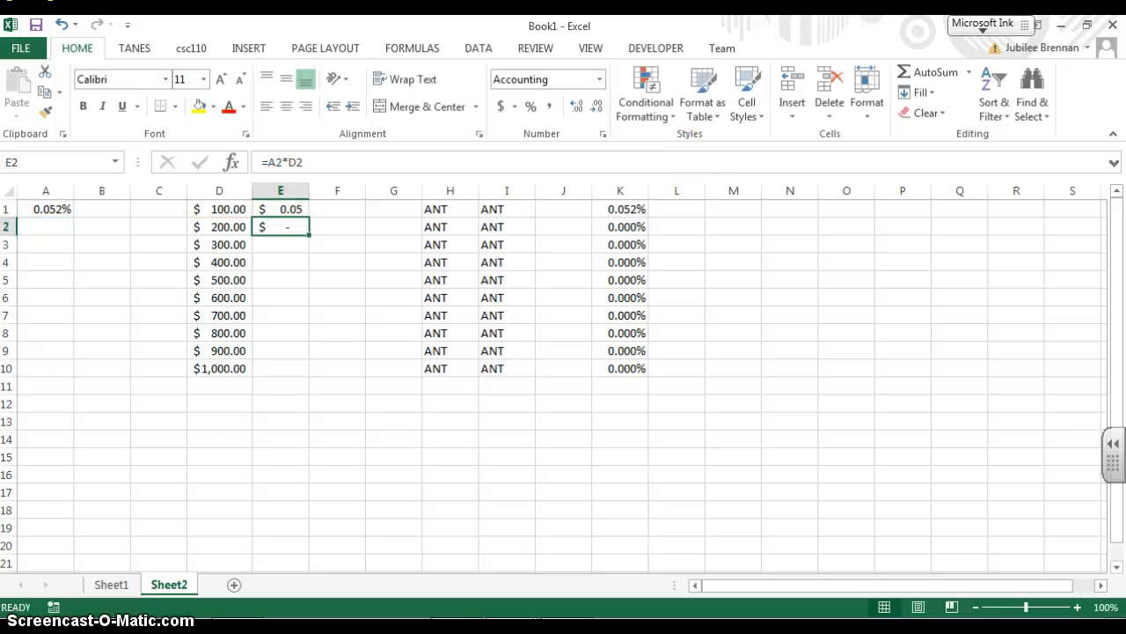
Fill E1's formula down to E10 and check the copied formulas in E2 to E4
click(280, 210)
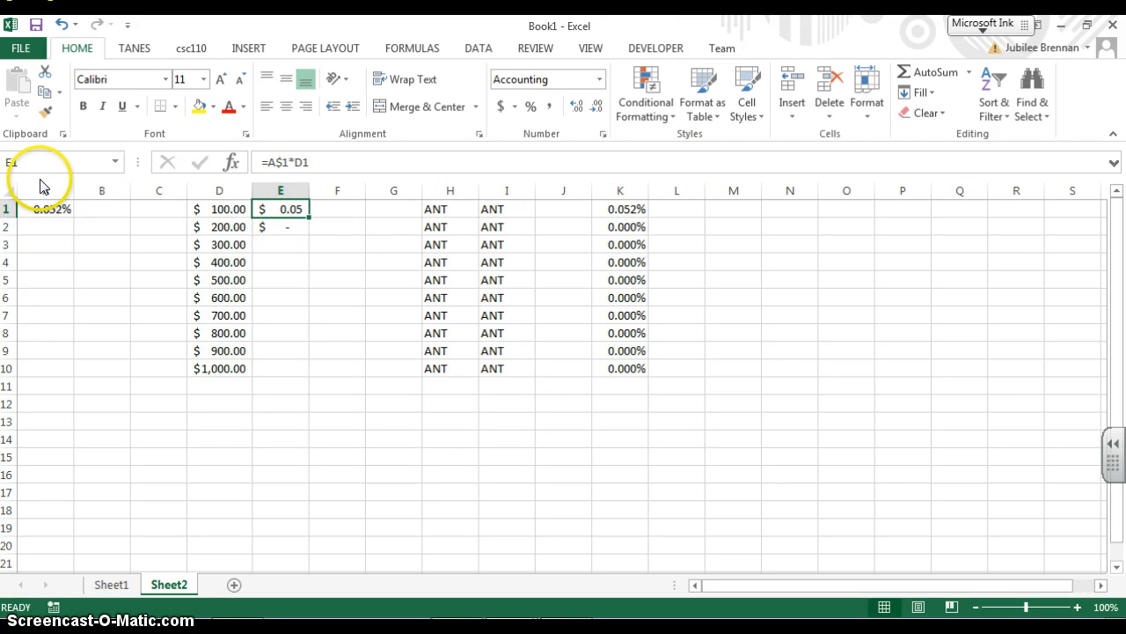
drag(309, 217, 304, 378)
click(292, 226)
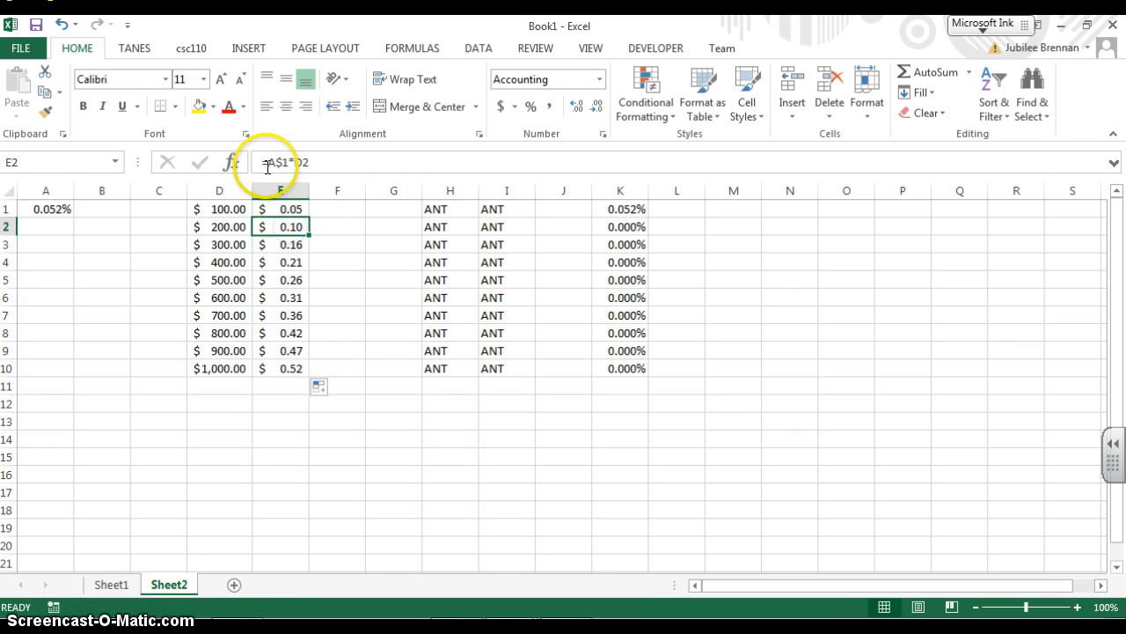
click(296, 244)
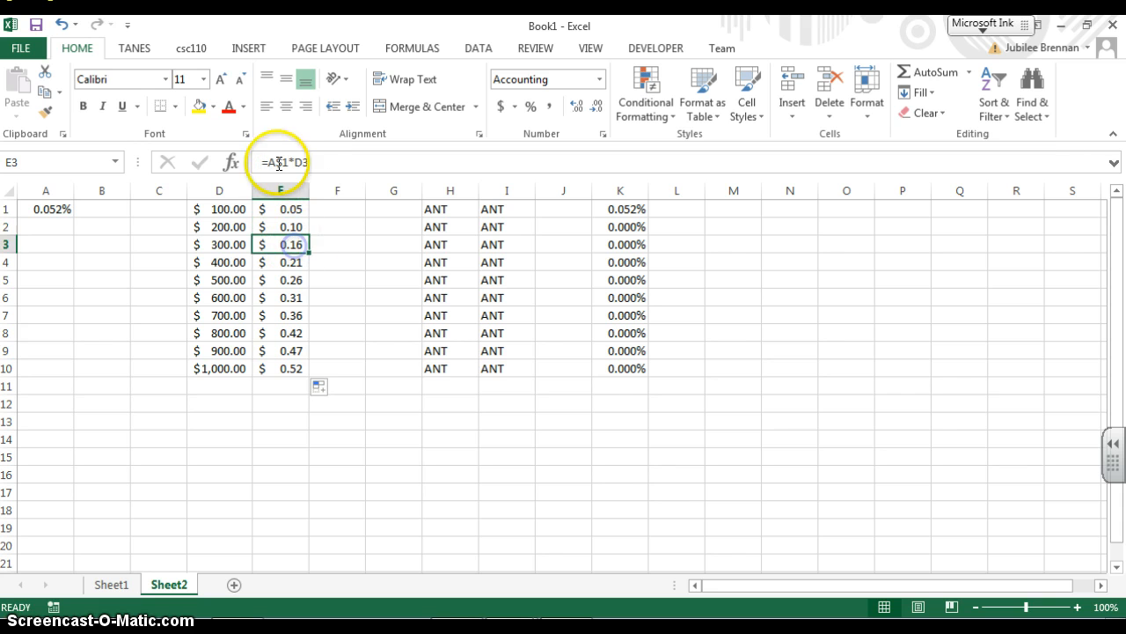
click(299, 262)
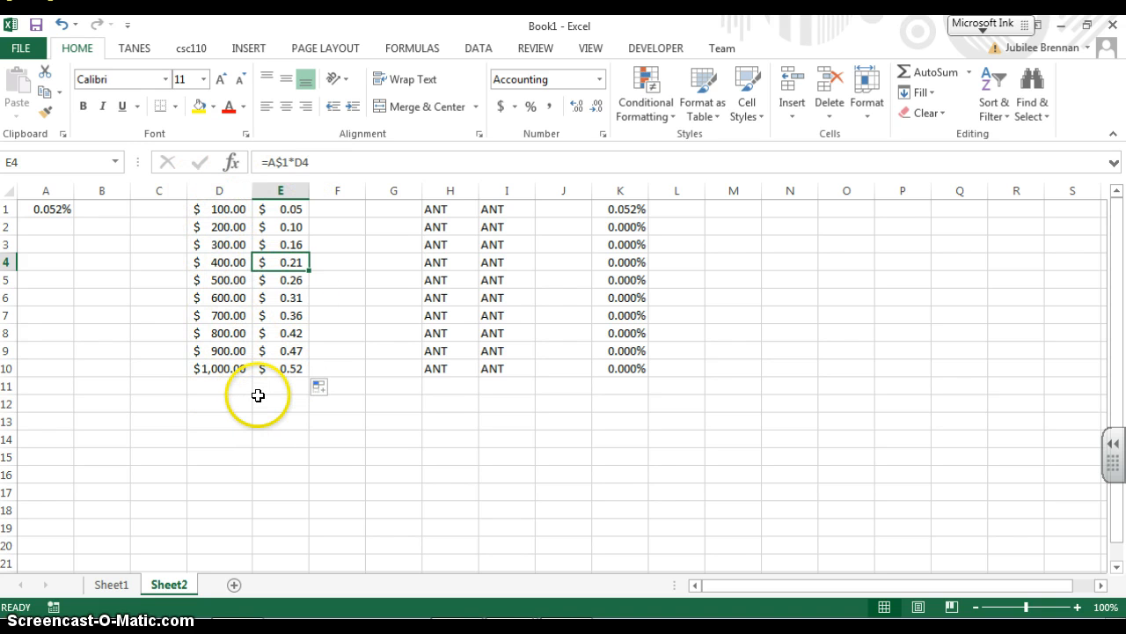
Examine the absolute row reference in E1's formula
click(720, 469)
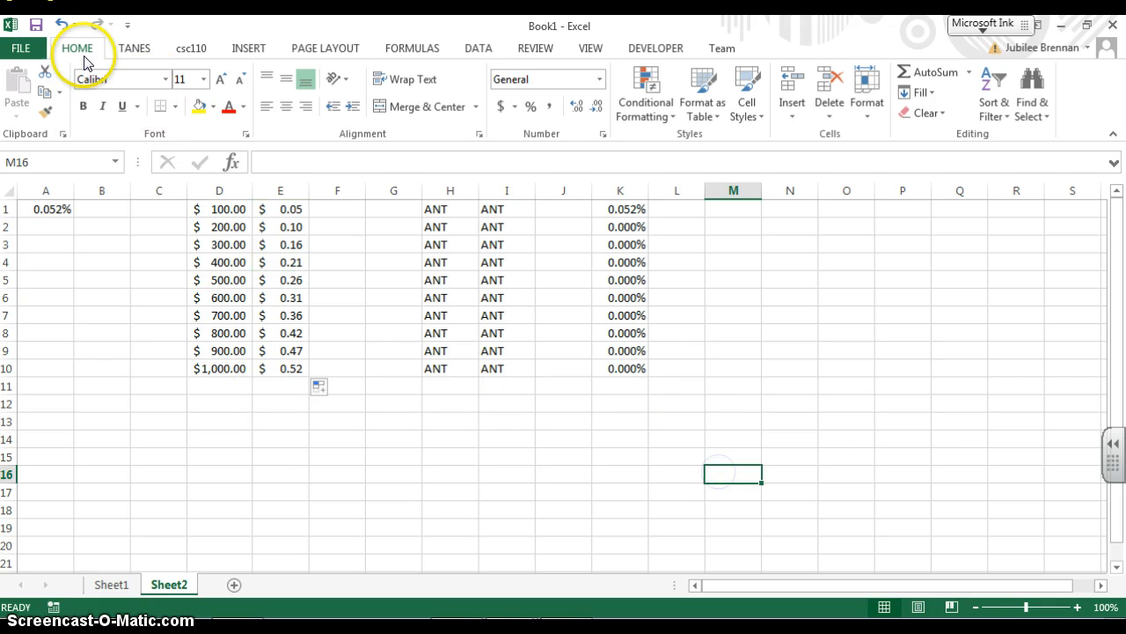
click(278, 210)
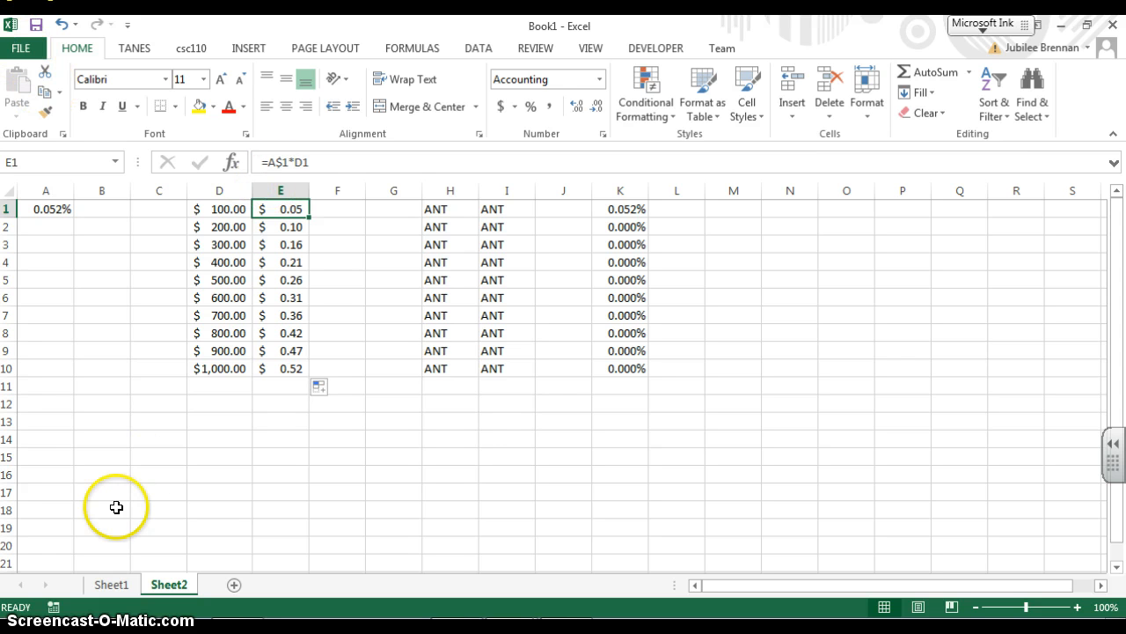
click(277, 160)
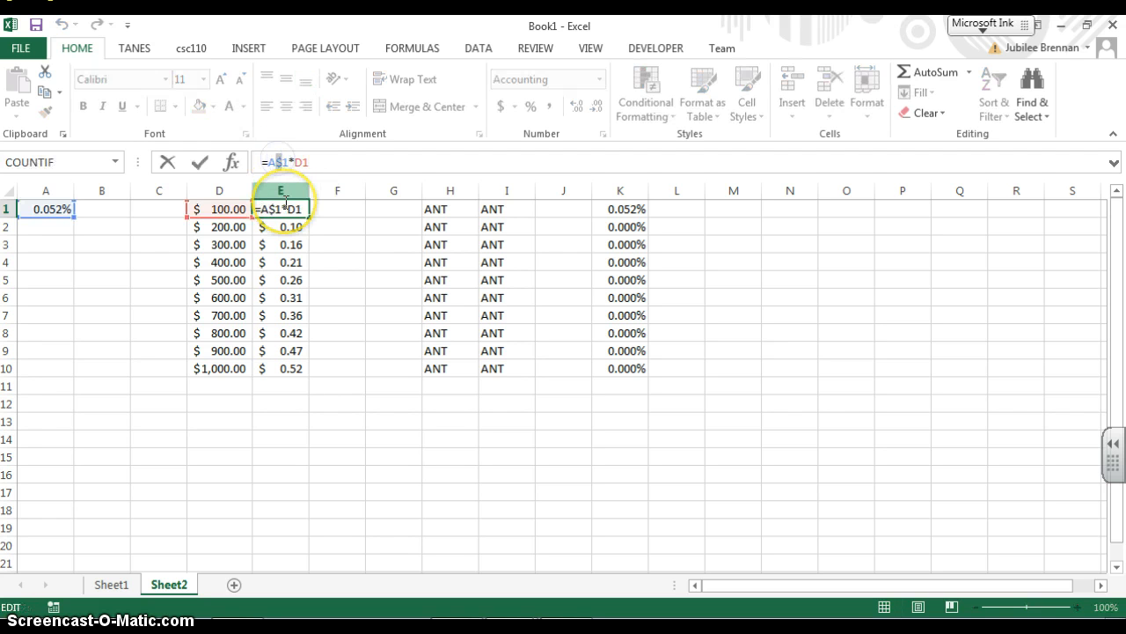
click(285, 161)
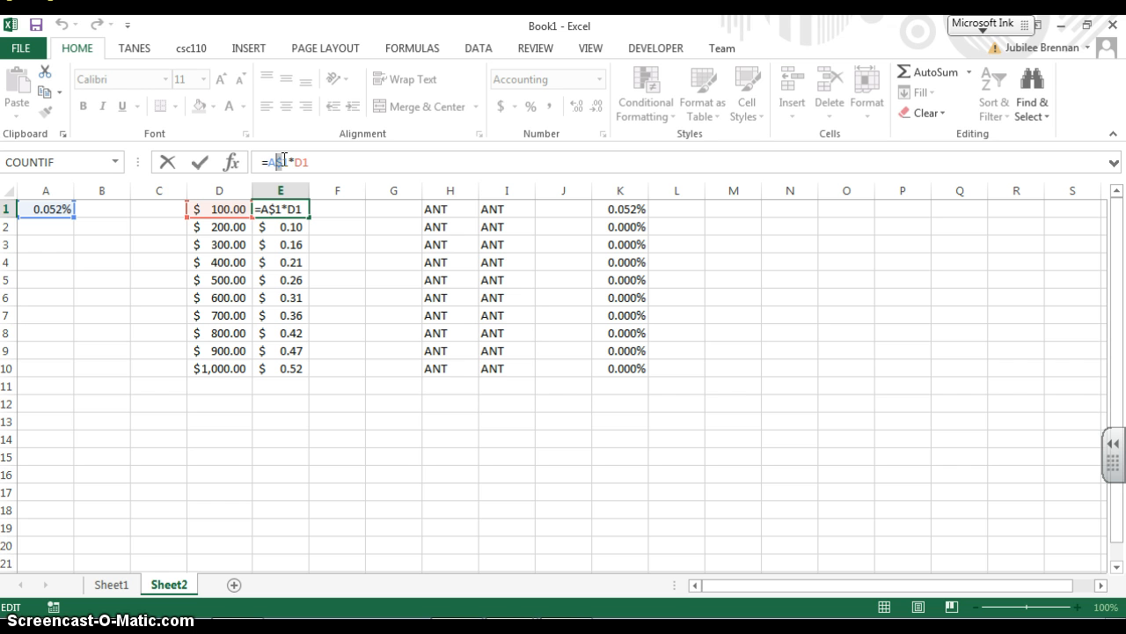
click(273, 163)
click(407, 454)
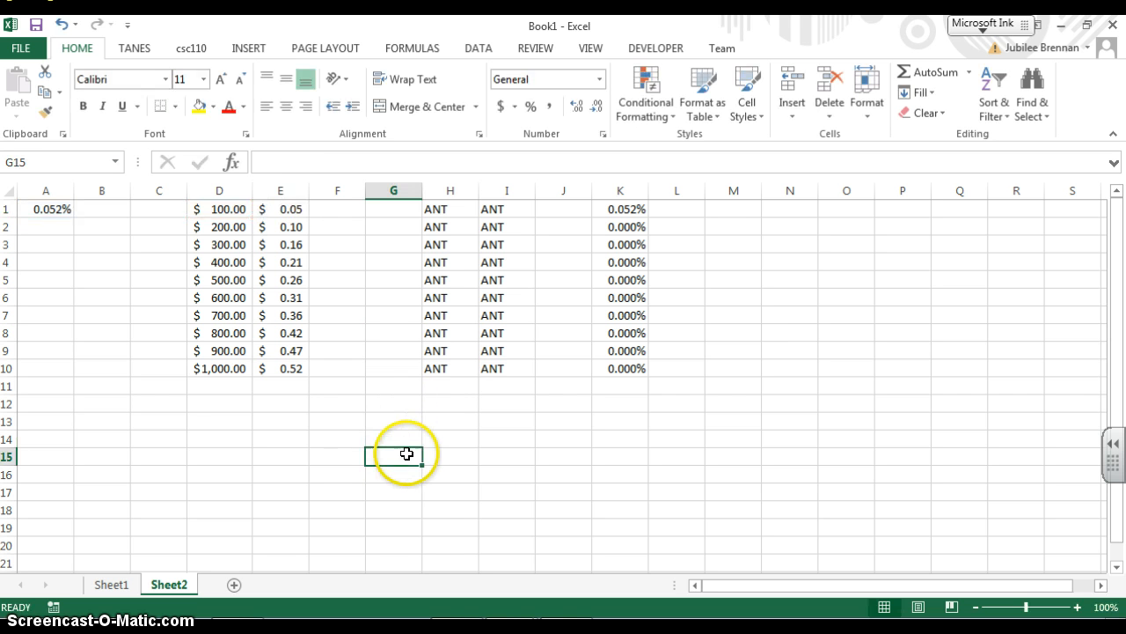
Enter the formula =A1 in cell M1
click(756, 207)
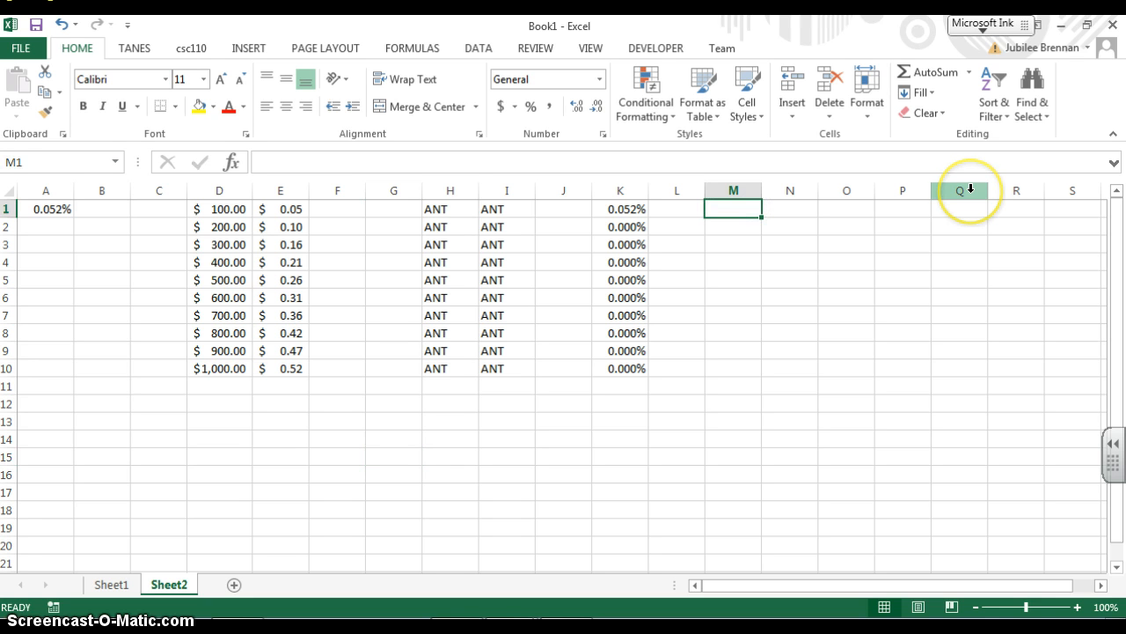
text(=)
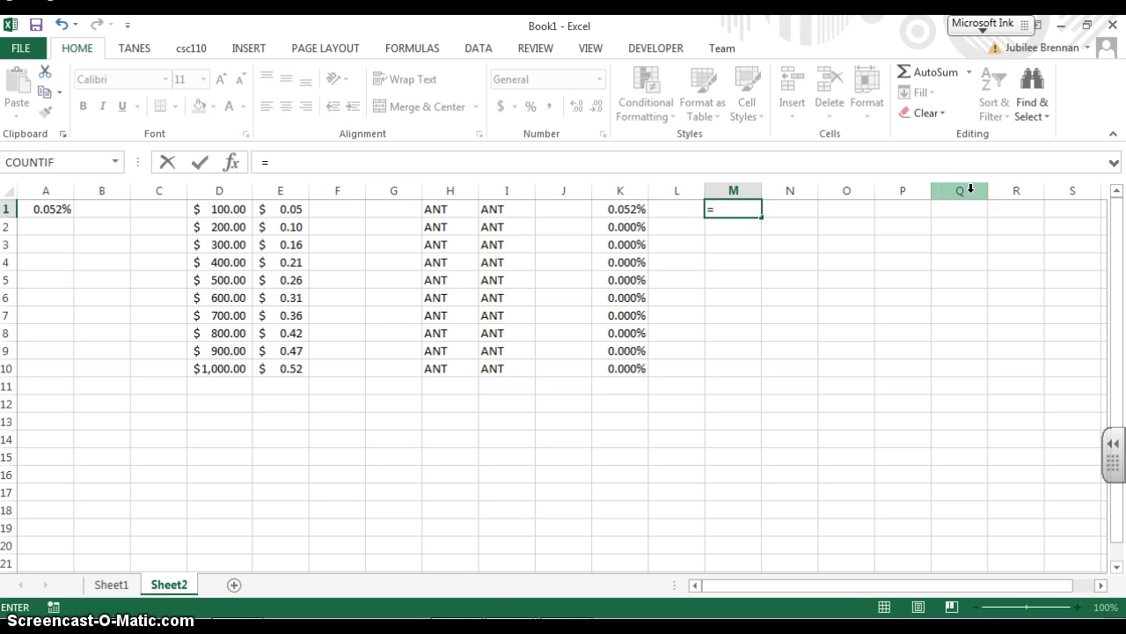
text(A1)
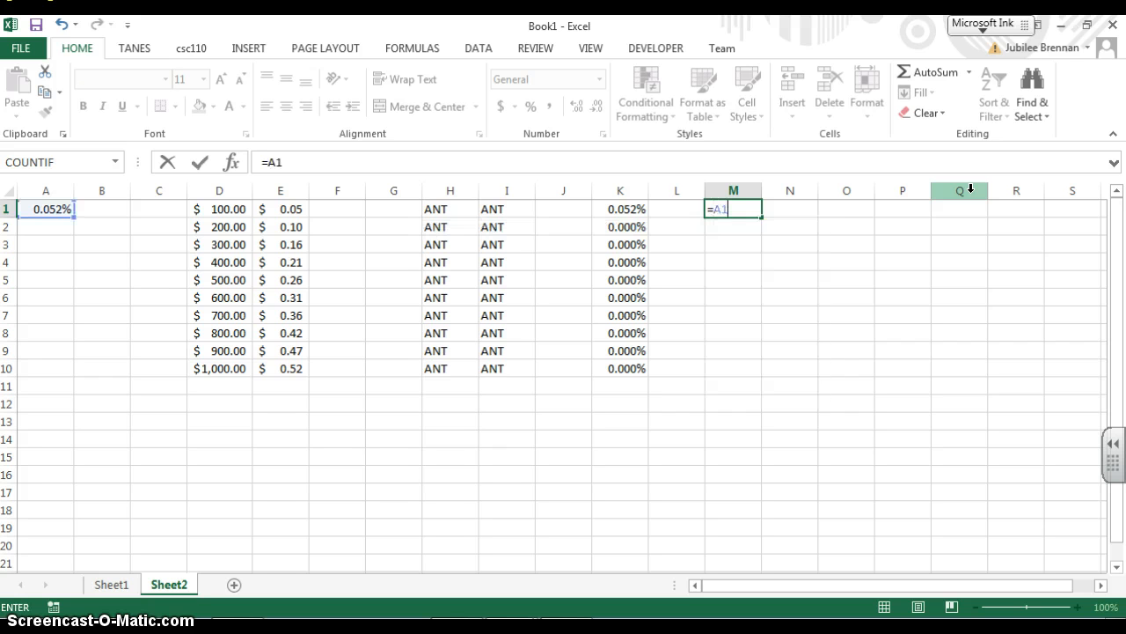
key(Return)
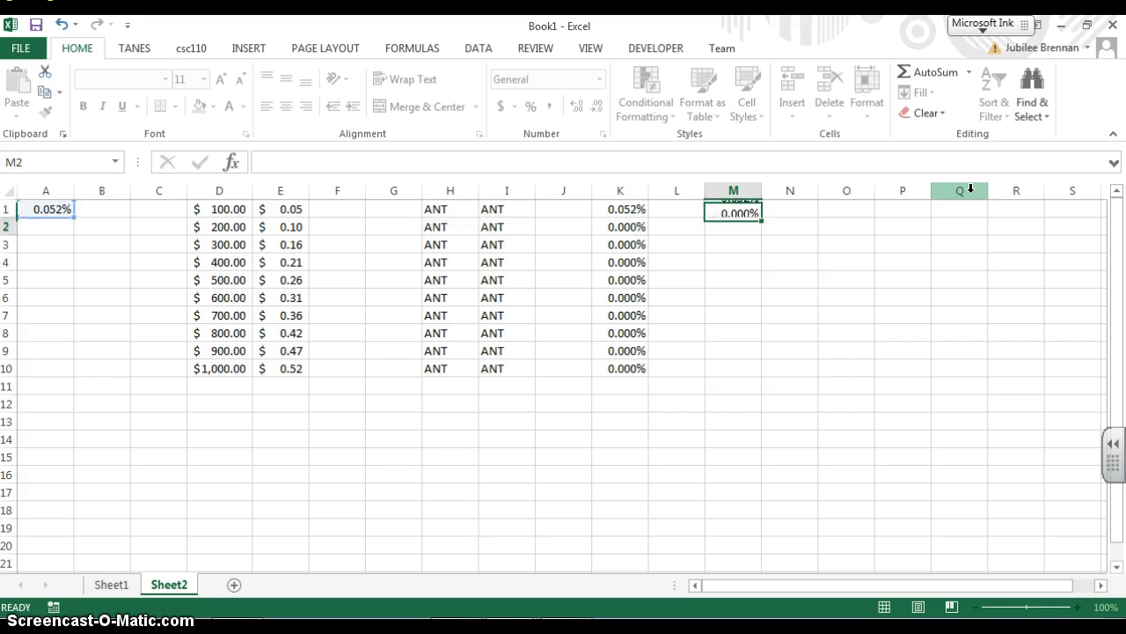
Fill M1's formula right to P1 and check the copied formula in O1
click(749, 208)
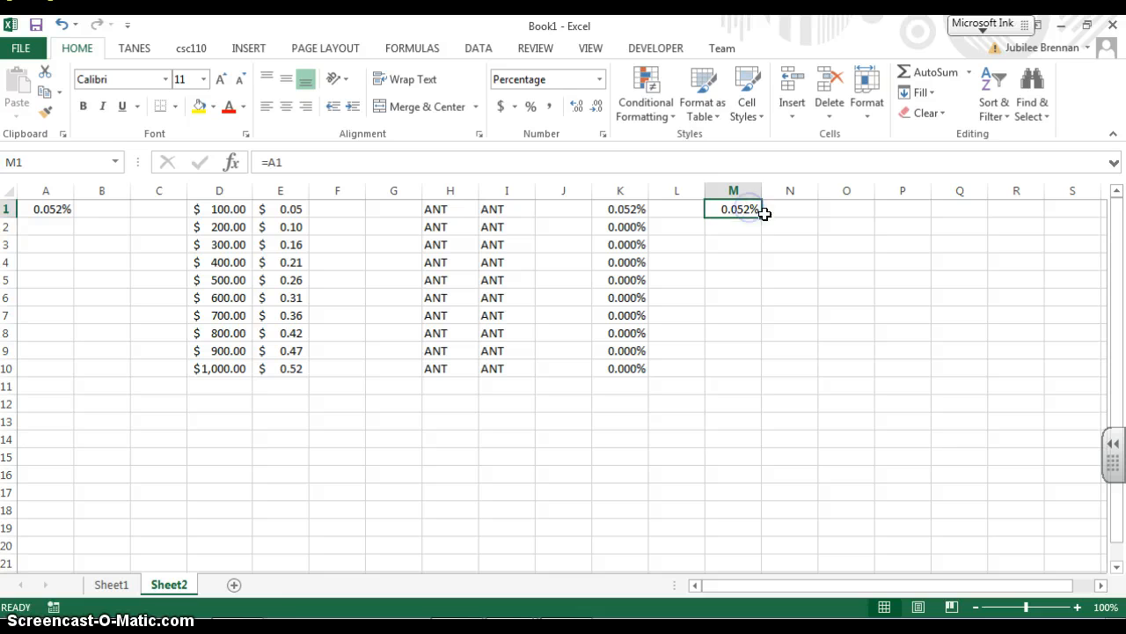
drag(761, 216, 912, 194)
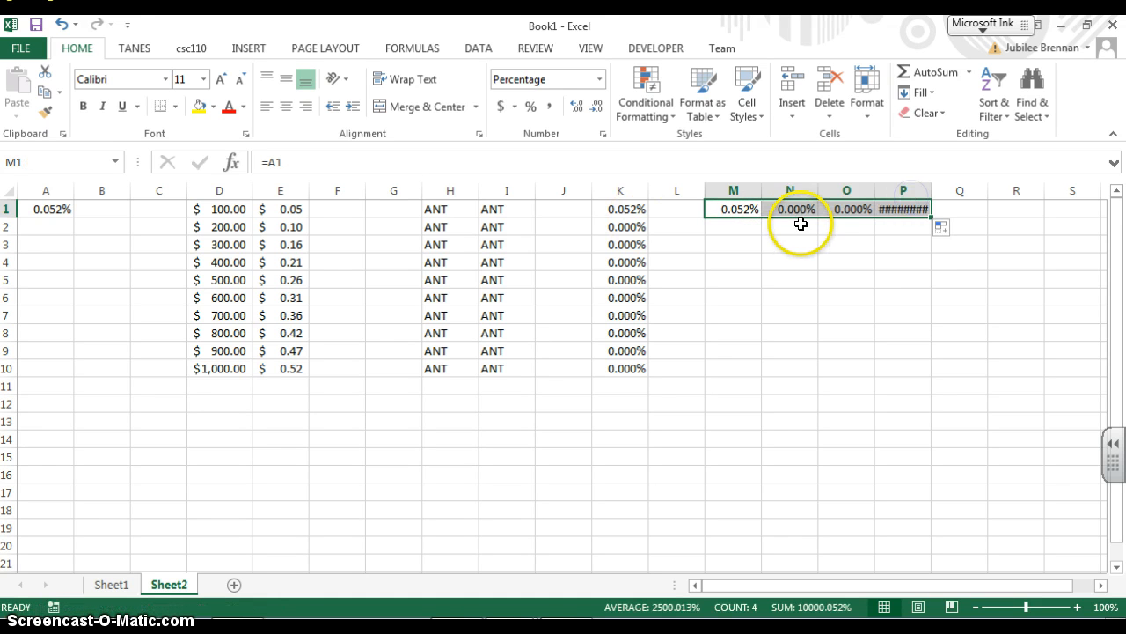
click(846, 207)
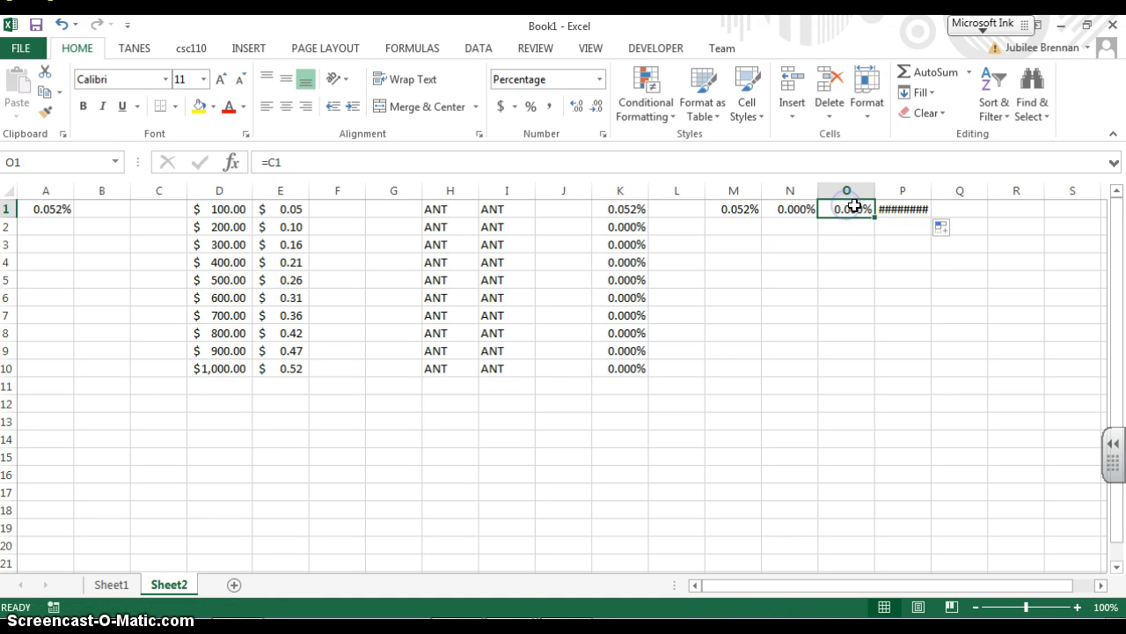
click(902, 209)
key(Left)
key(Left)
key(Left)
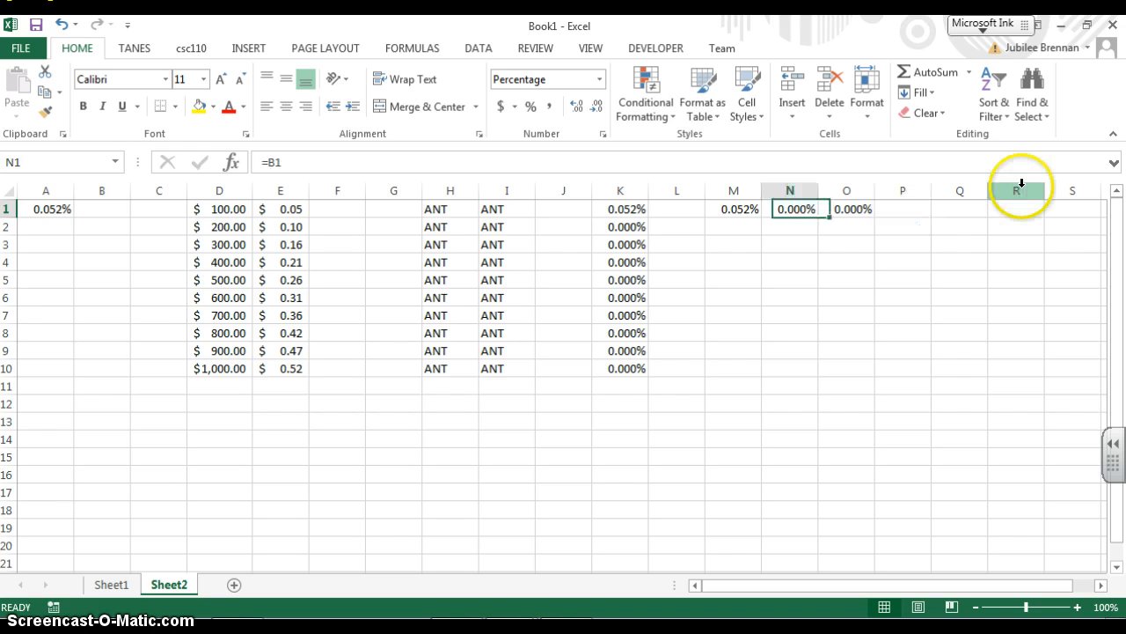
Change M1's formula to =$A1, making the column of A1 absolute
click(271, 161)
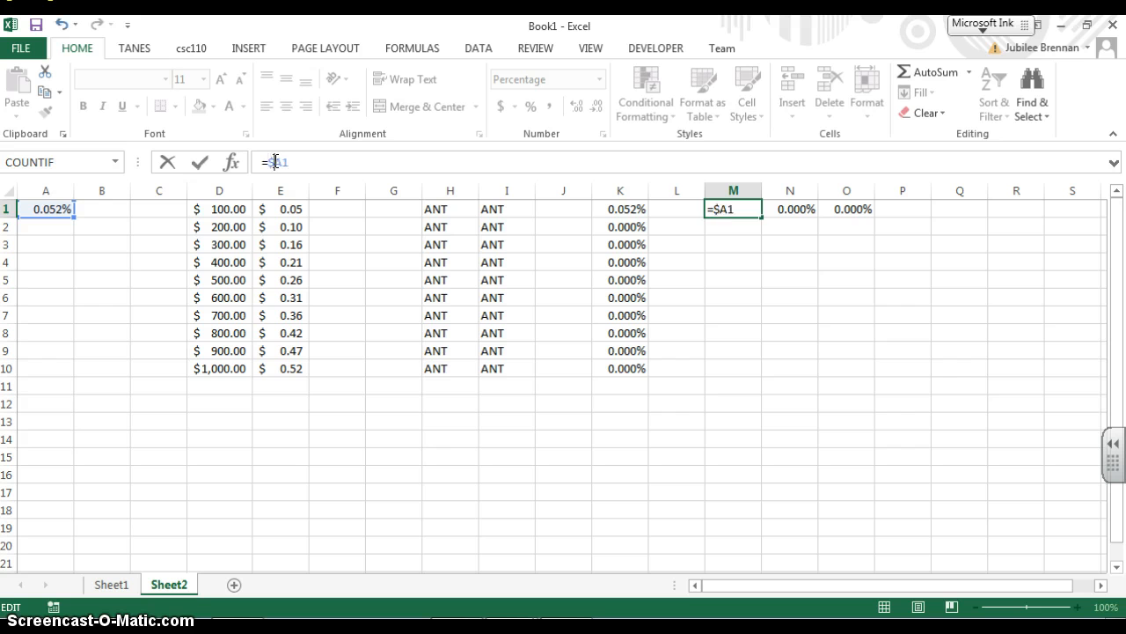
text($)
key(Return)
key(Up)
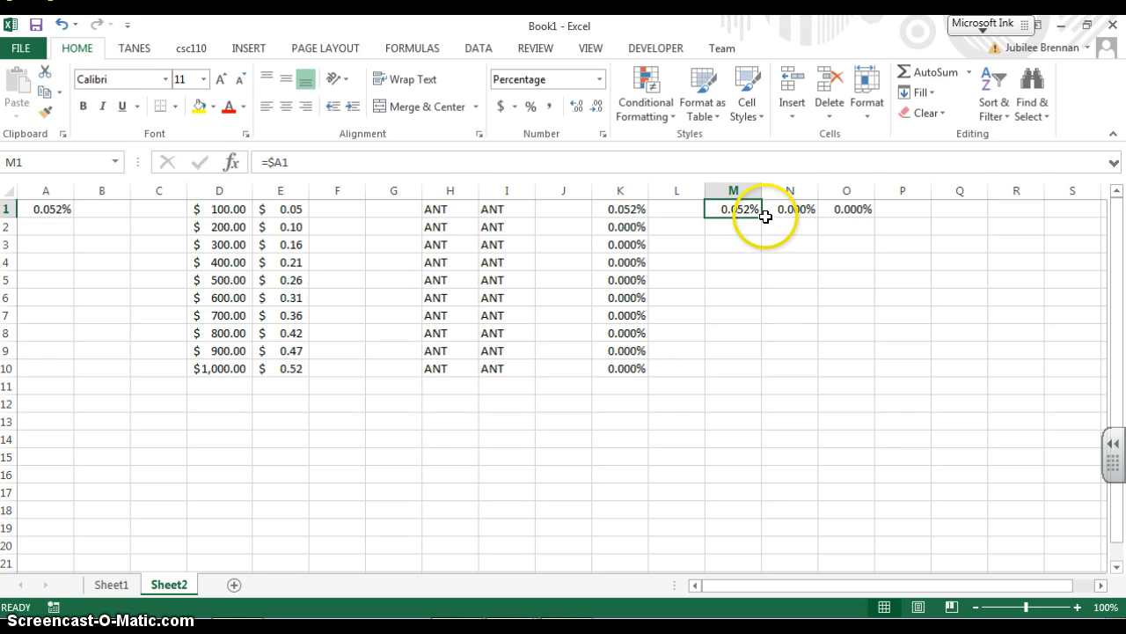
Fill M1's formula right to O1 and down to row 3, and check the copied formula in M2
drag(762, 217, 891, 209)
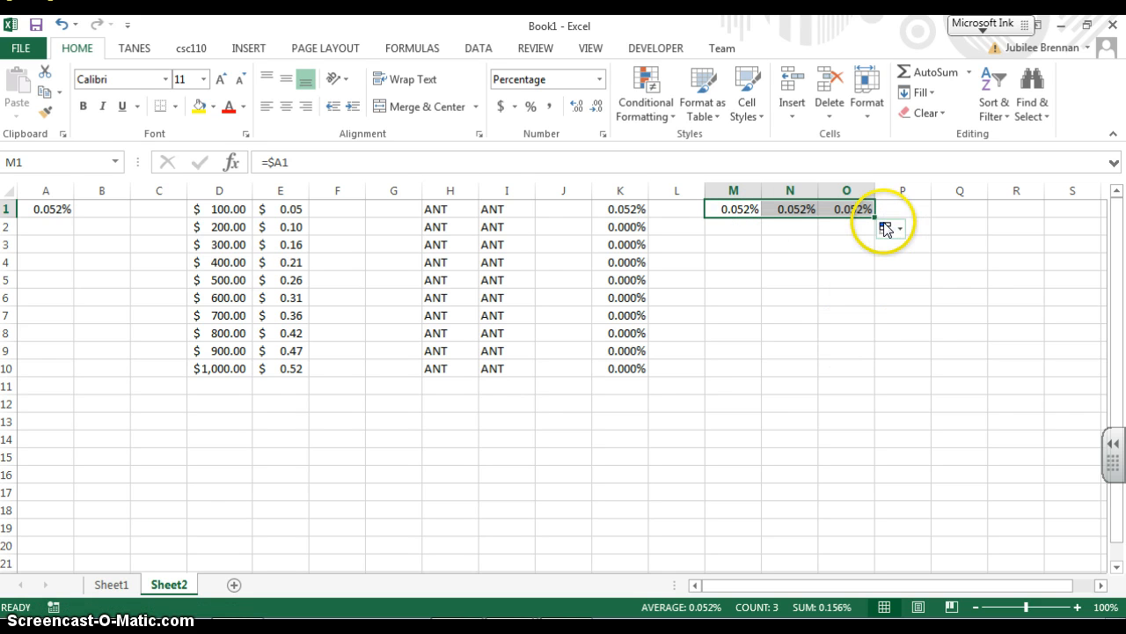
drag(876, 218, 870, 261)
click(746, 225)
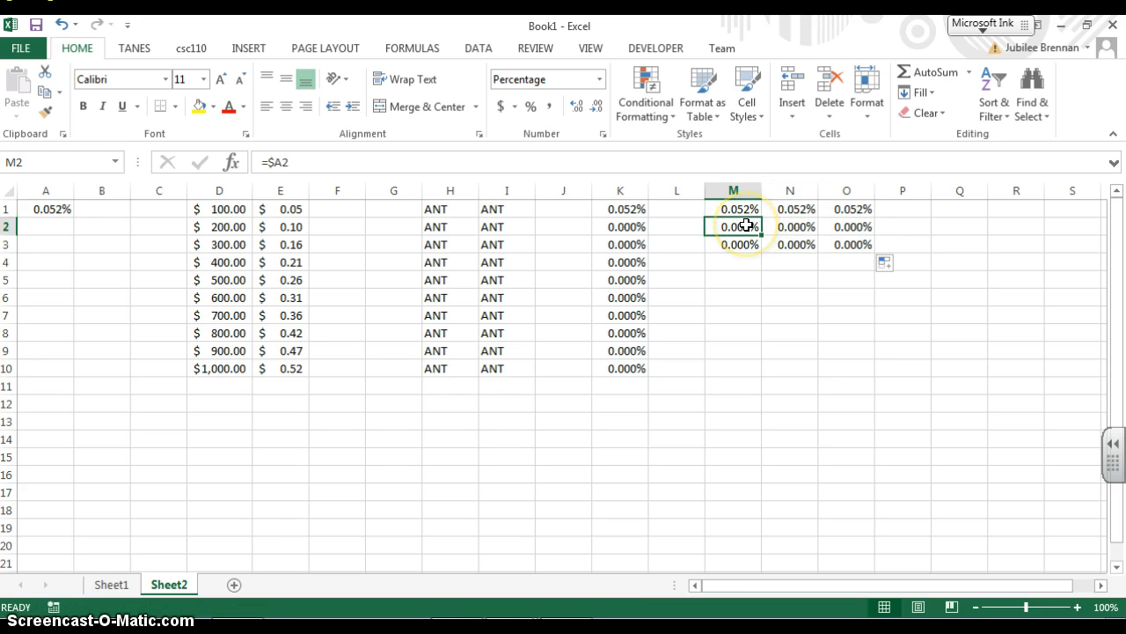
click(748, 208)
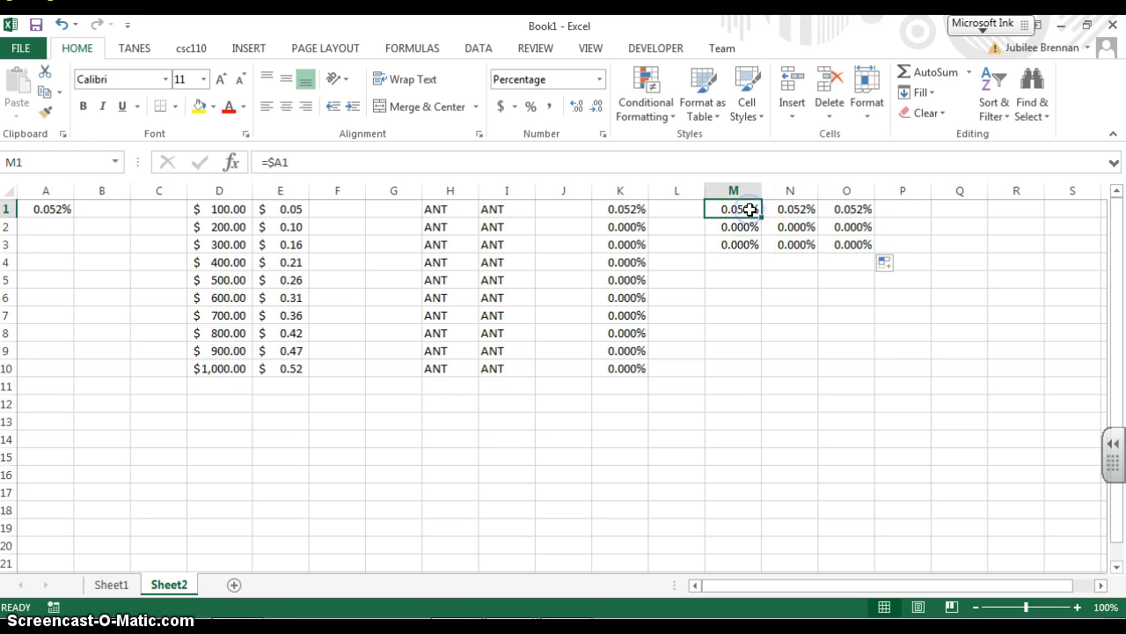
Change M1's formula to =$A$1, making both column and row absolute
click(275, 162)
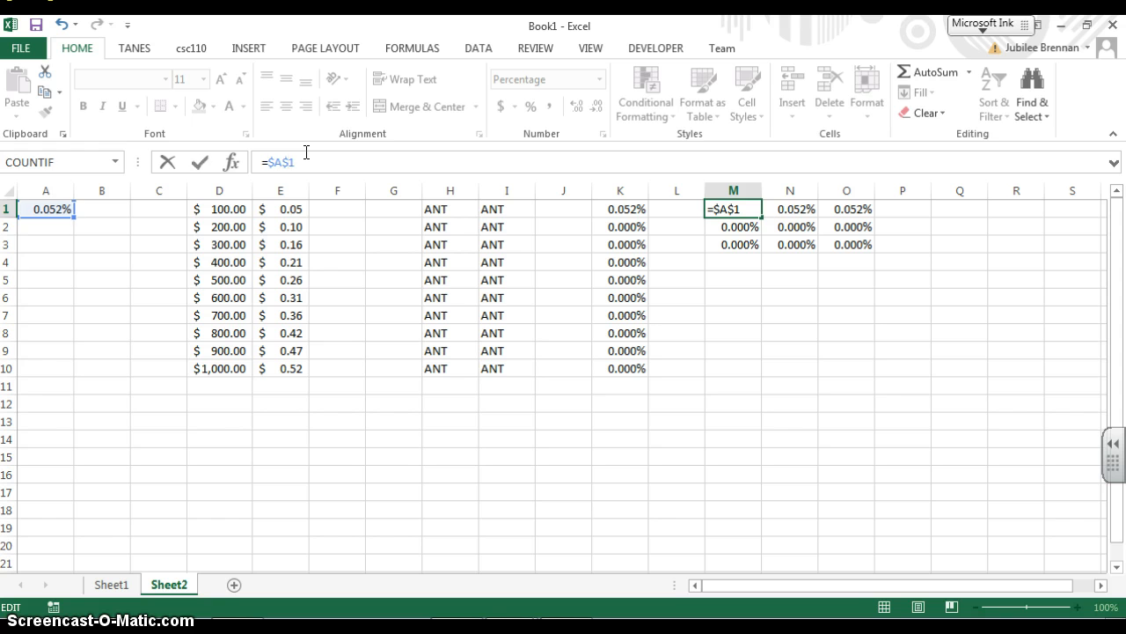
key(Return)
key(Up)
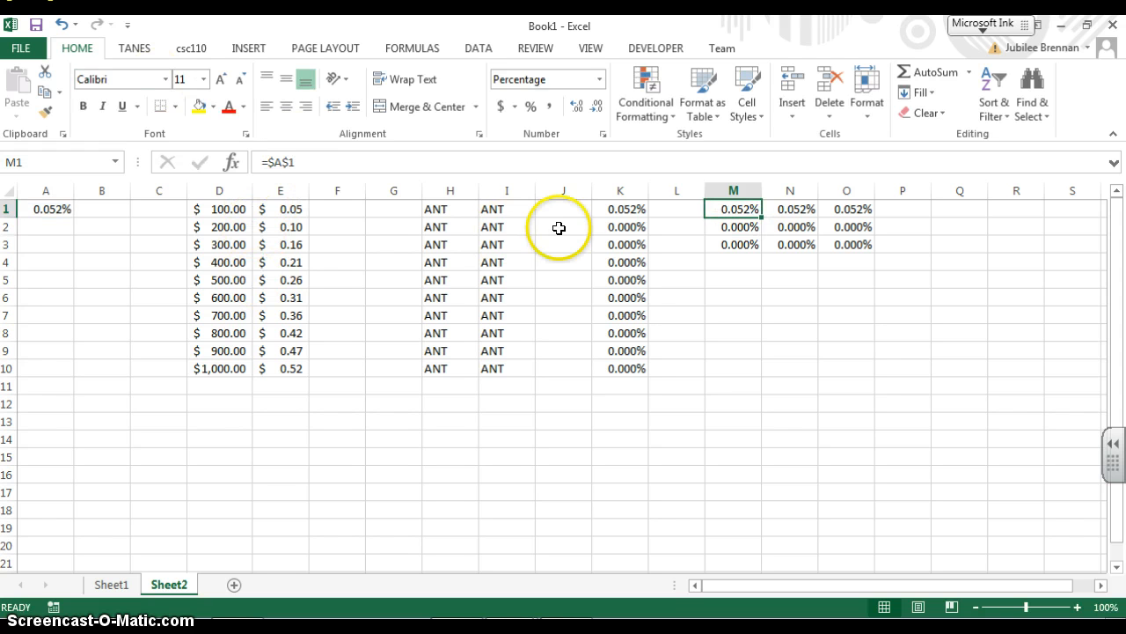
Fill M1's formula across and down to O10 and check the formula in O10
drag(762, 217, 880, 370)
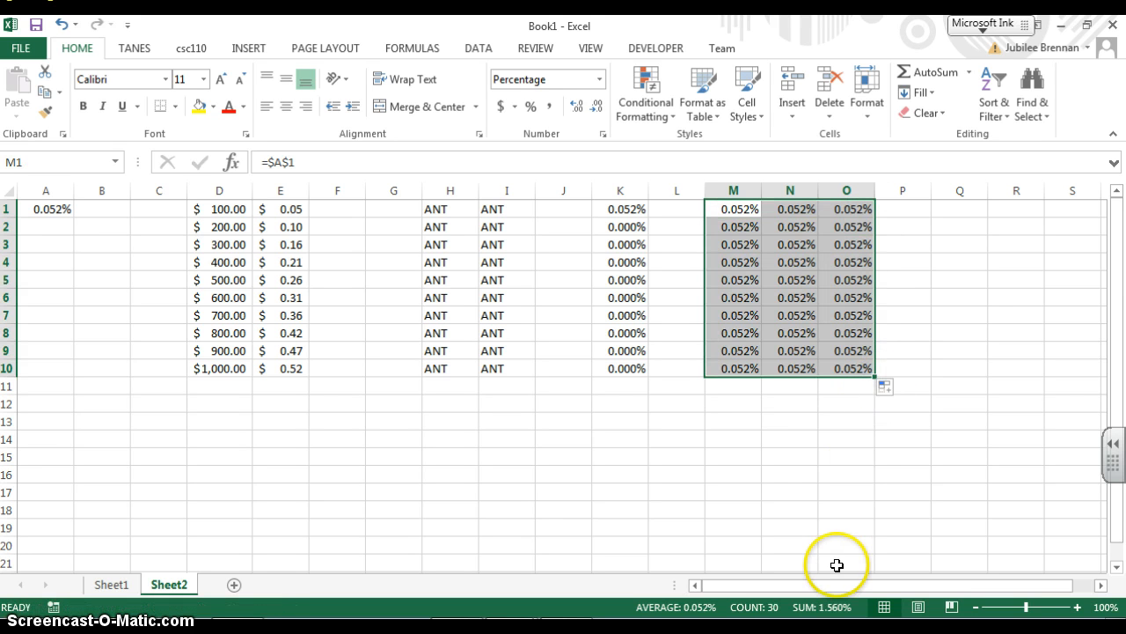
click(844, 370)
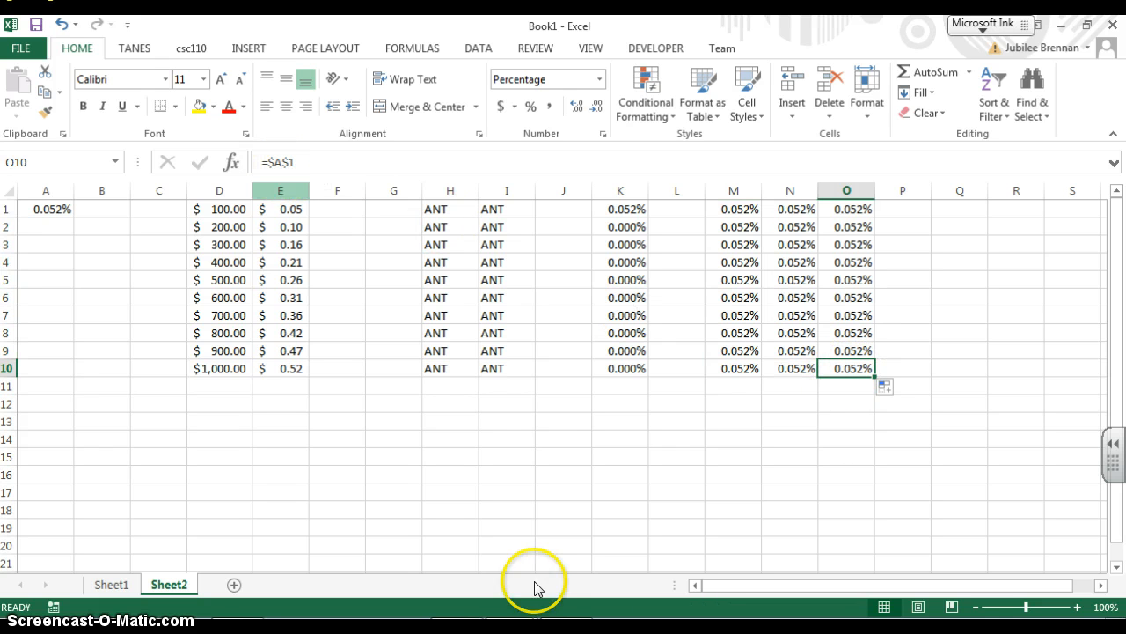
Save the workbook to OneDrive as CSC110-0
click(37, 27)
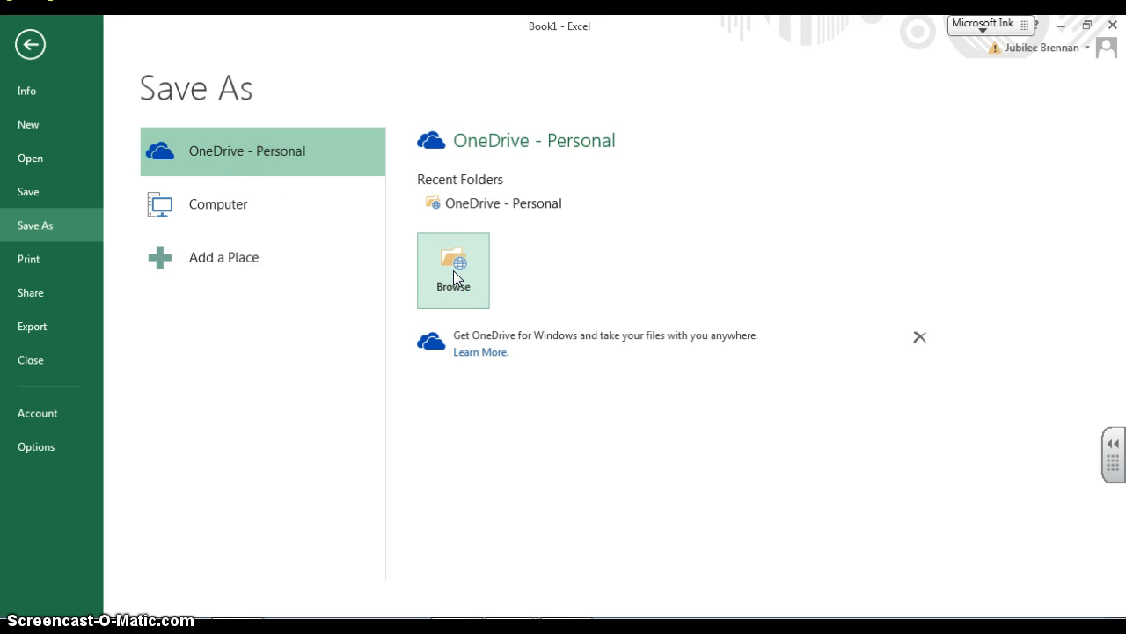
click(62, 289)
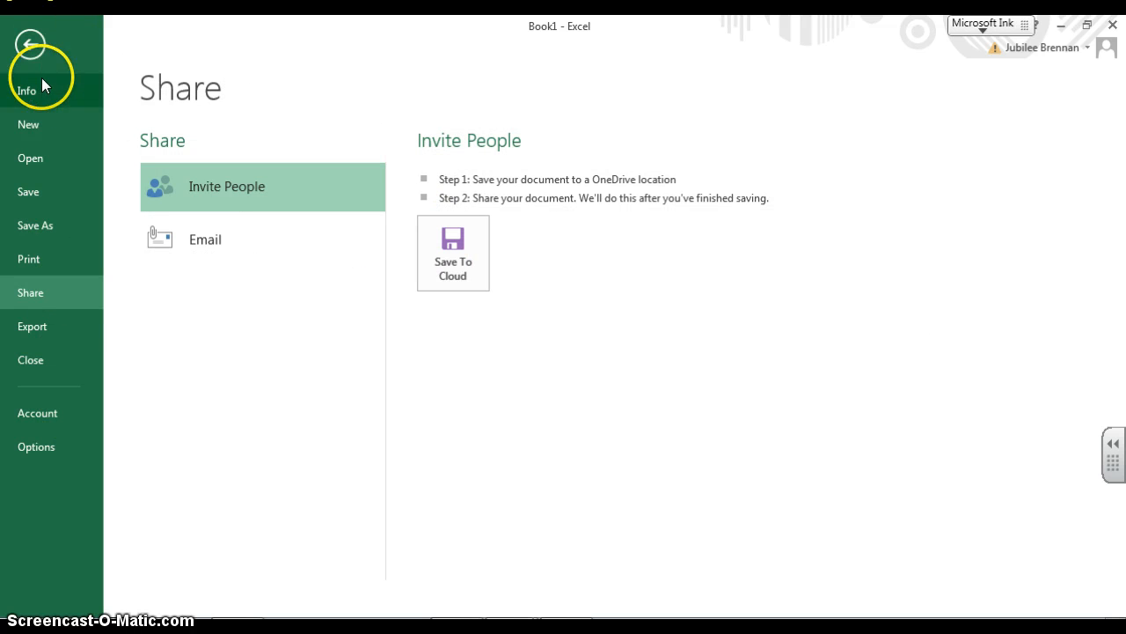
click(45, 121)
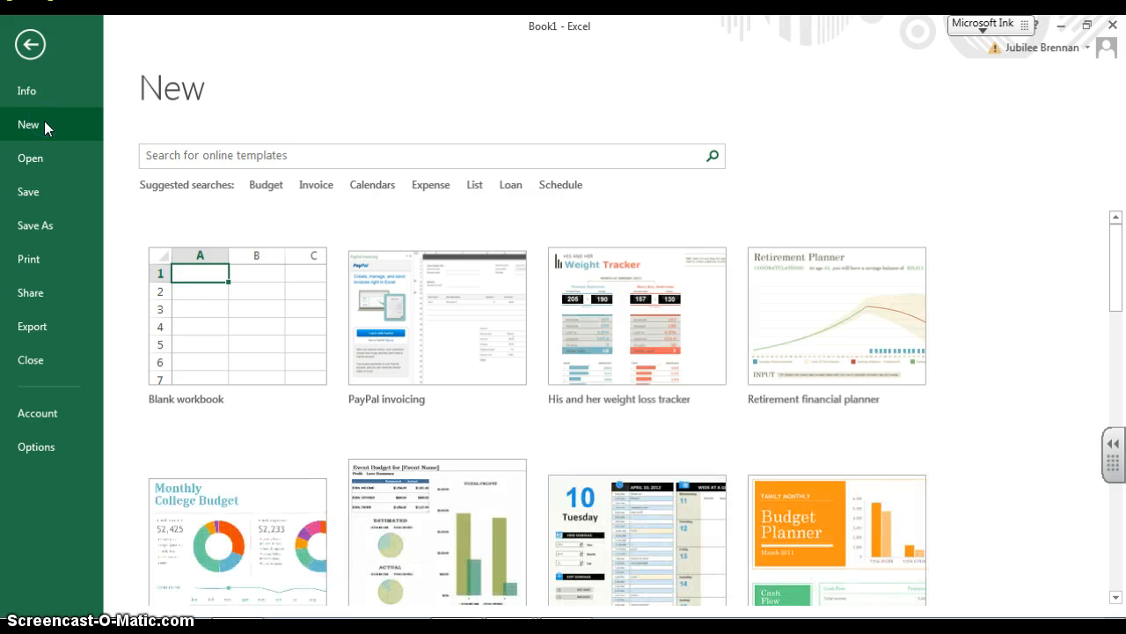
click(39, 225)
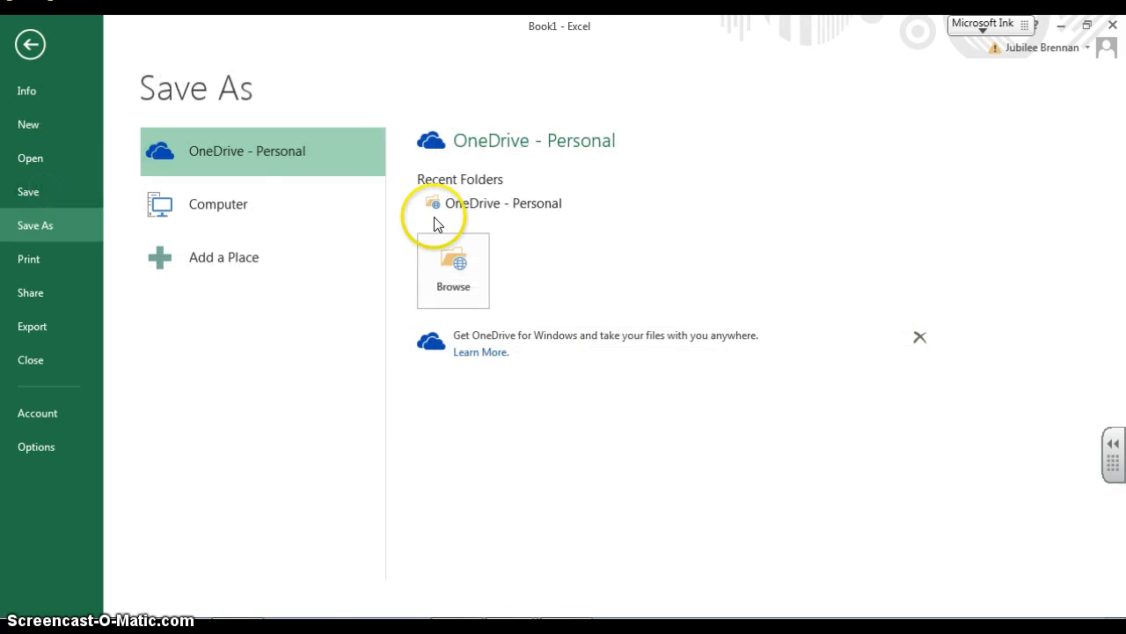
click(452, 264)
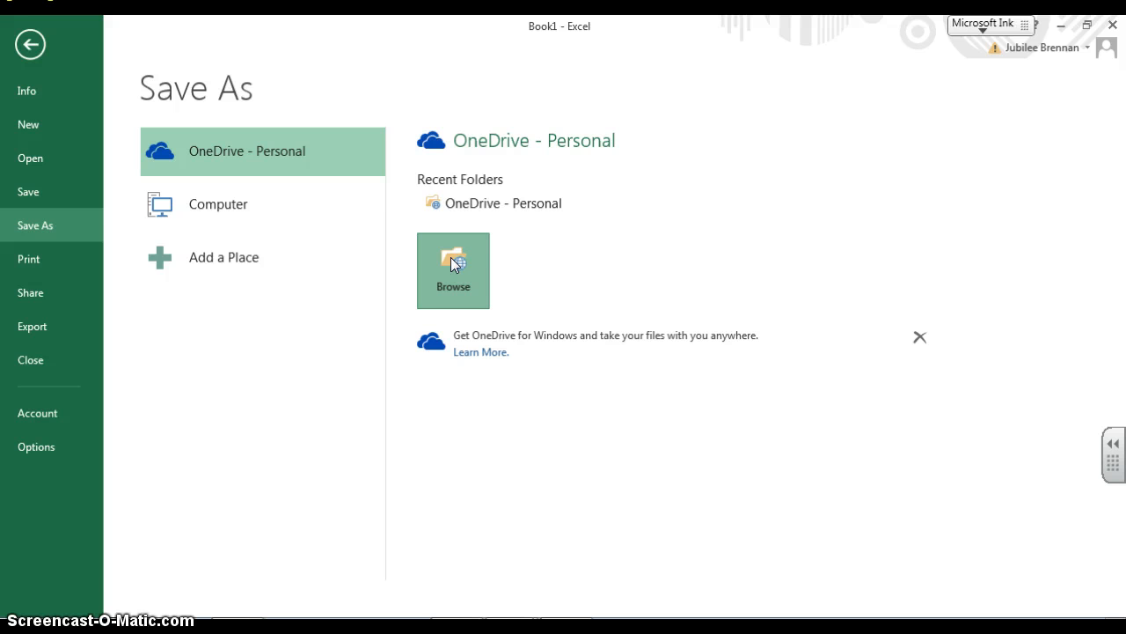
click(453, 264)
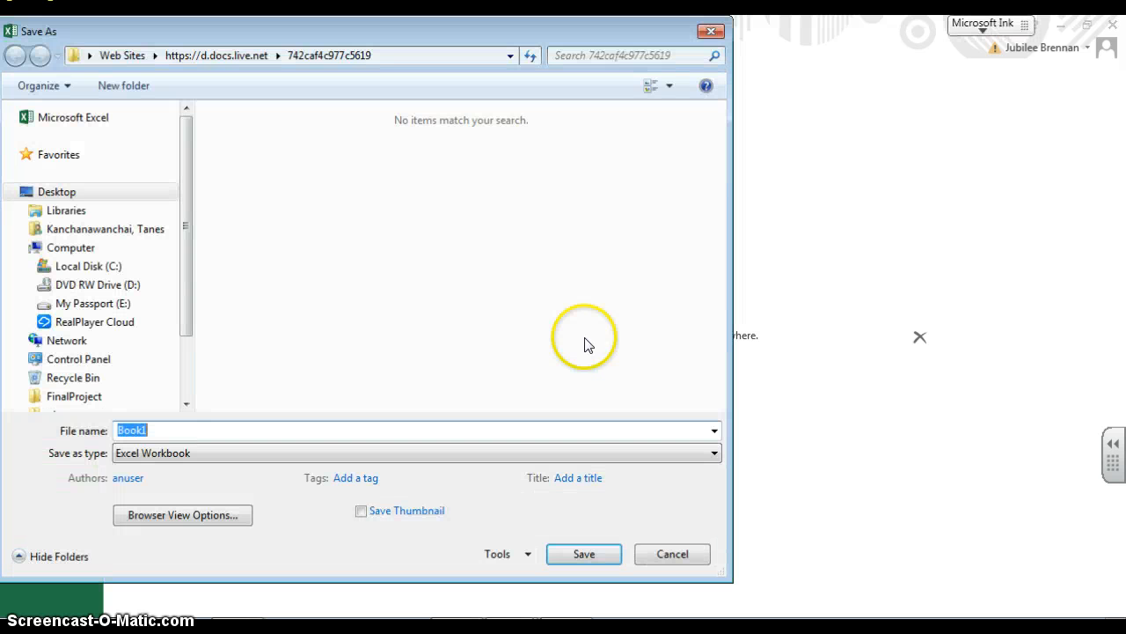
drag(382, 32, 515, 33)
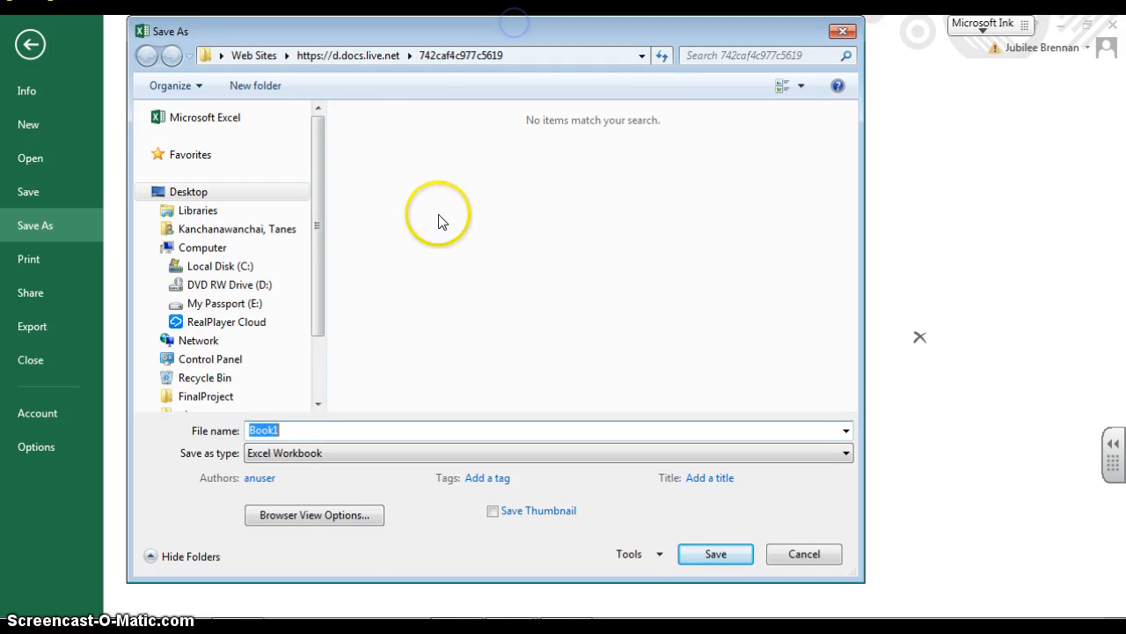
drag(318, 158, 329, 77)
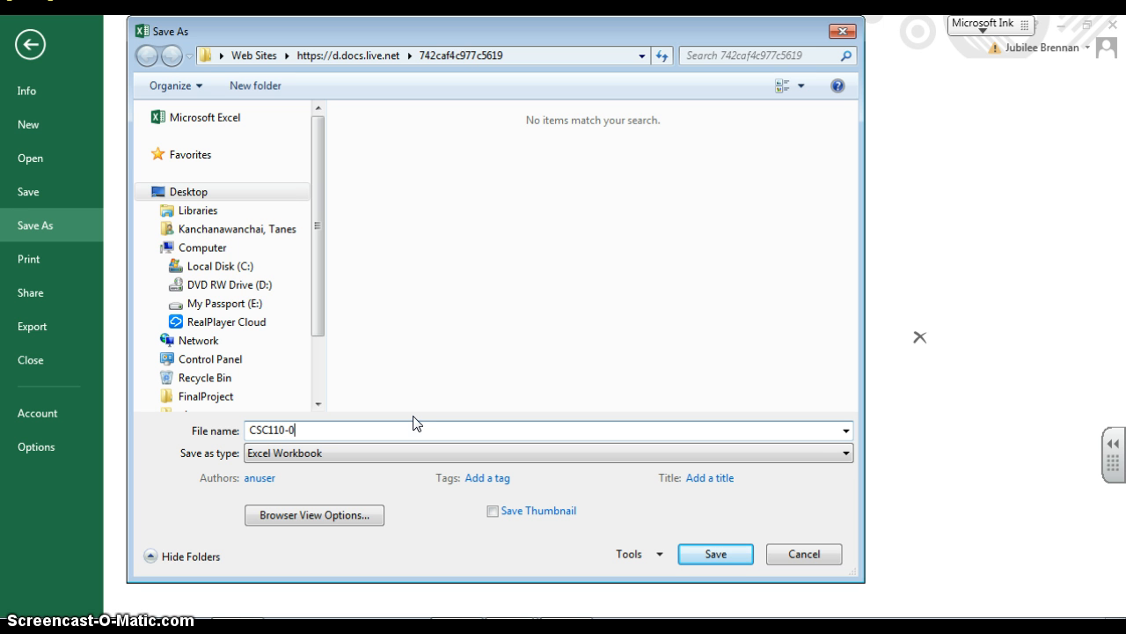
key(Return)
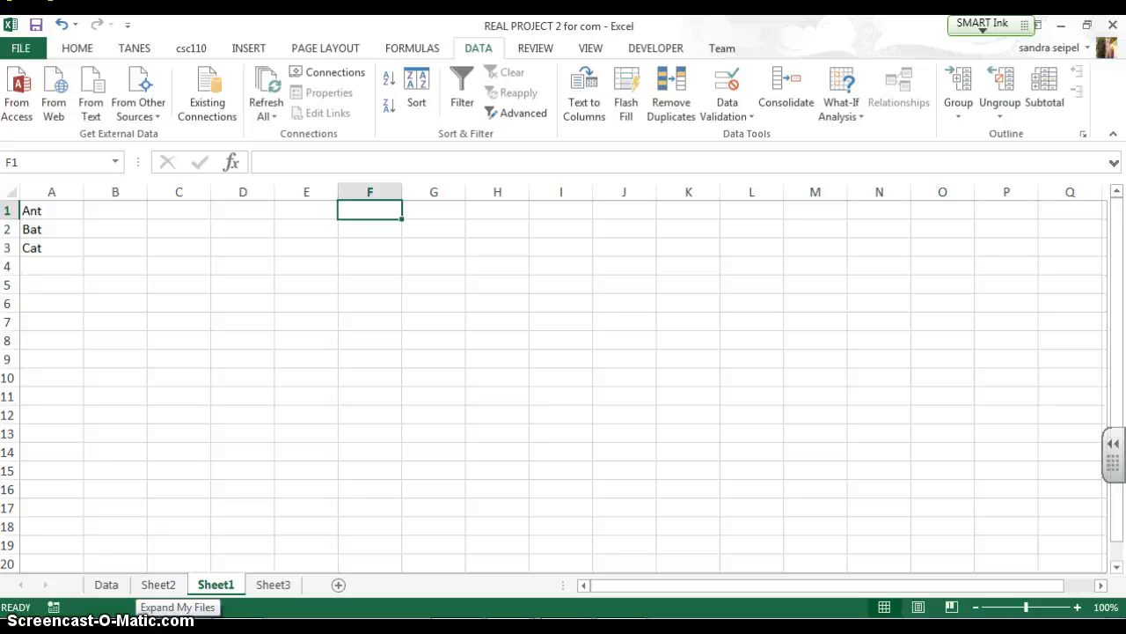
Examine the Ant, Bat, Cat list on Sheet1 and the programming language list on the Data sheet
drag(76, 211, 80, 241)
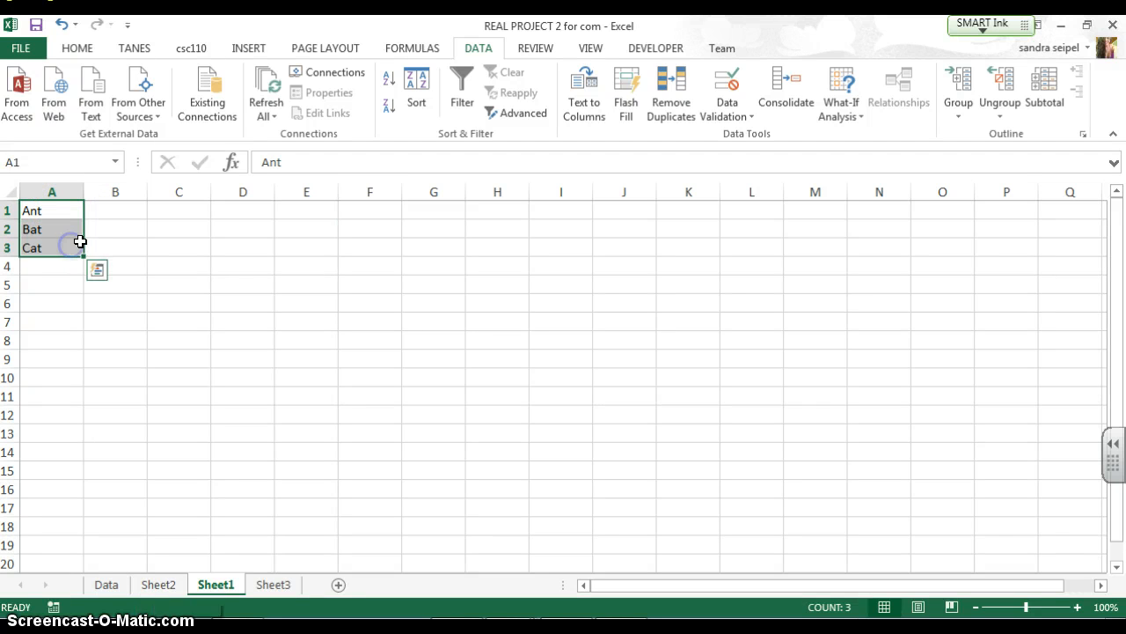
click(381, 211)
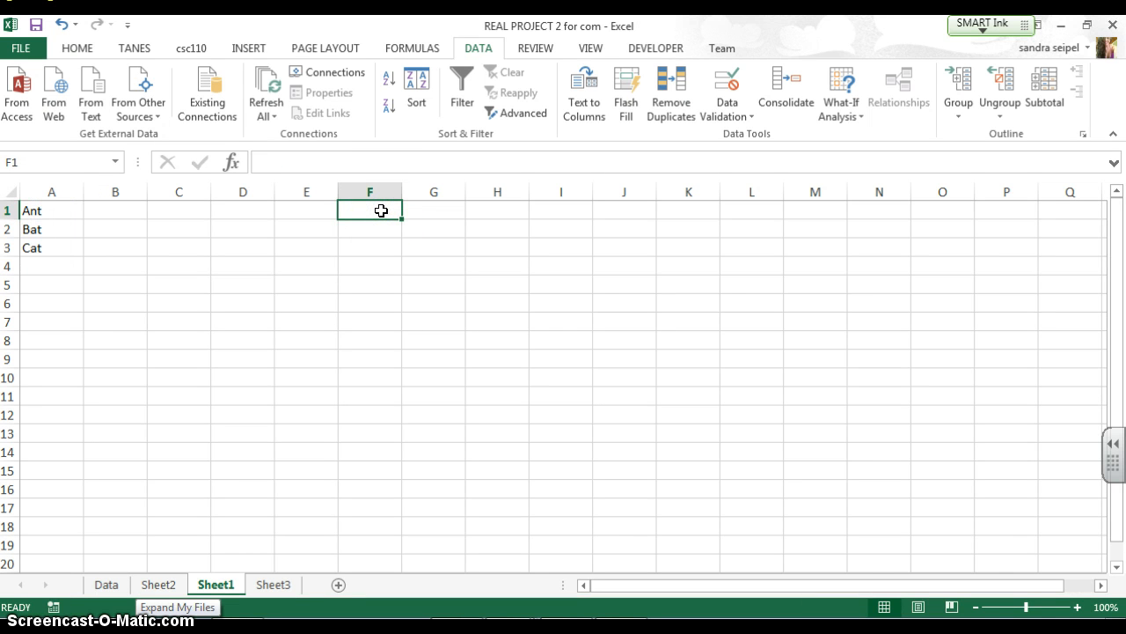
click(150, 566)
click(107, 584)
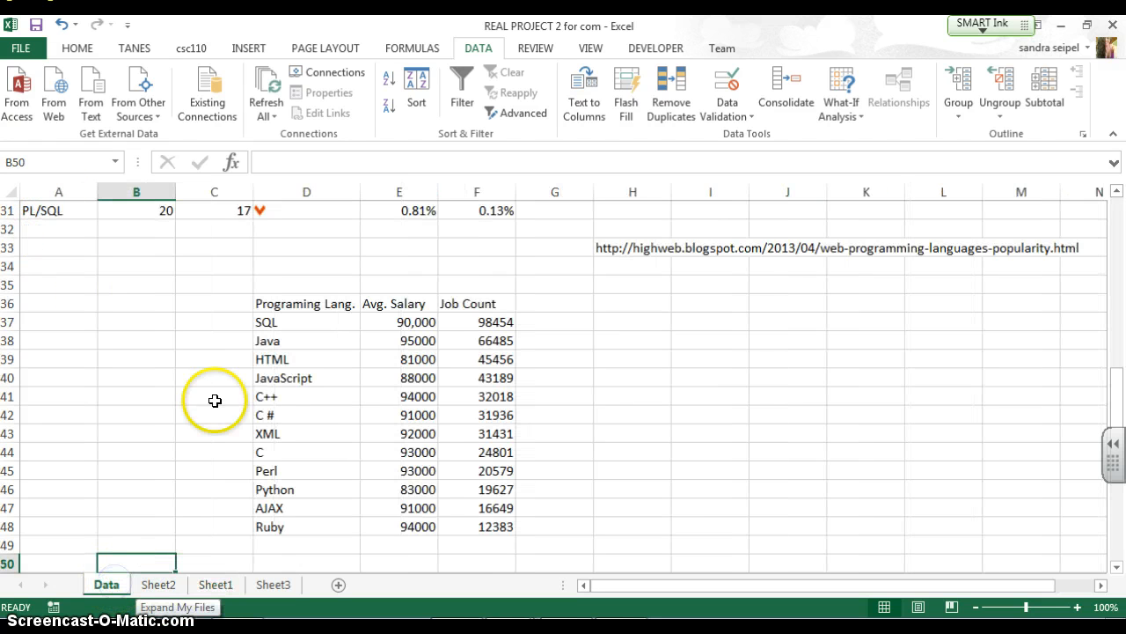
drag(268, 322, 306, 520)
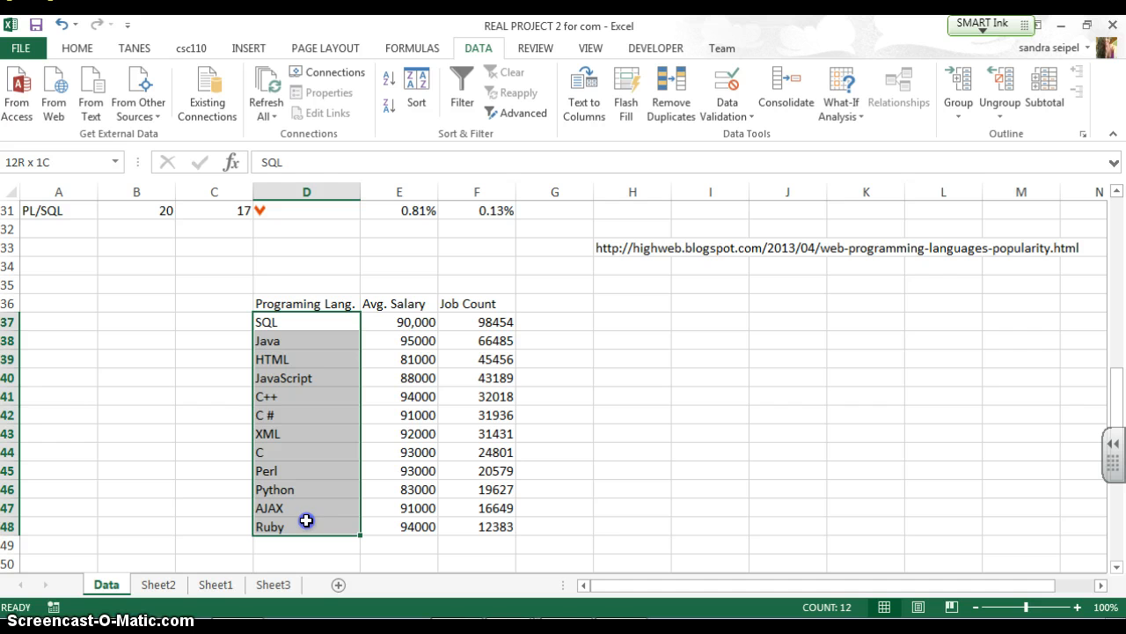
click(658, 320)
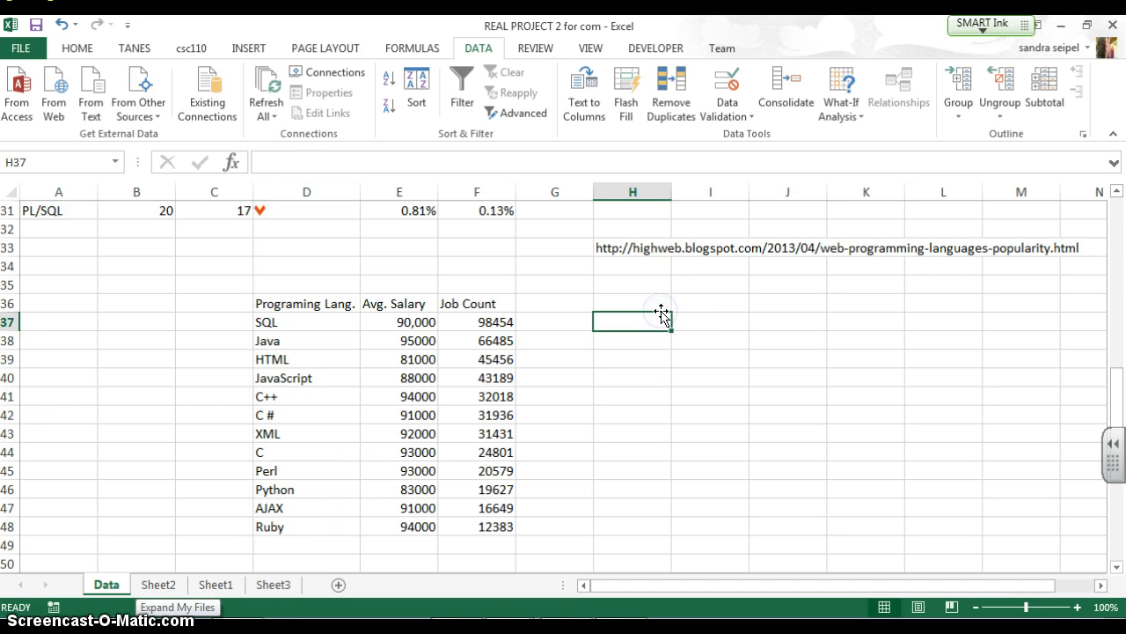
click(281, 585)
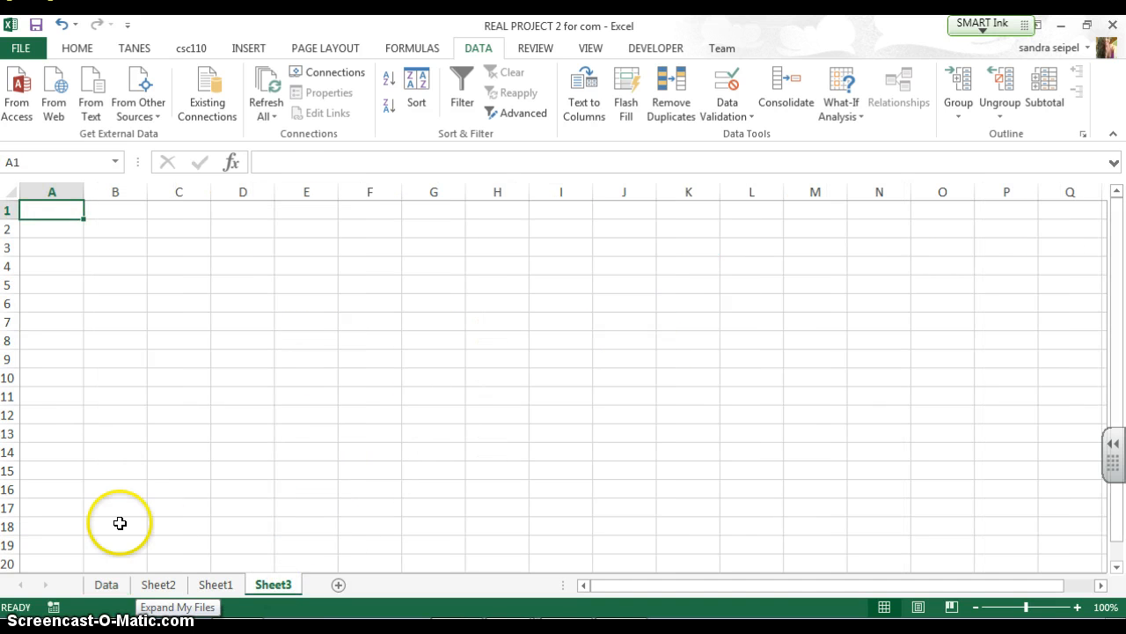
click(215, 585)
Add a List data validation to G1 on Sheet1 using A1:A3 as the source
click(434, 204)
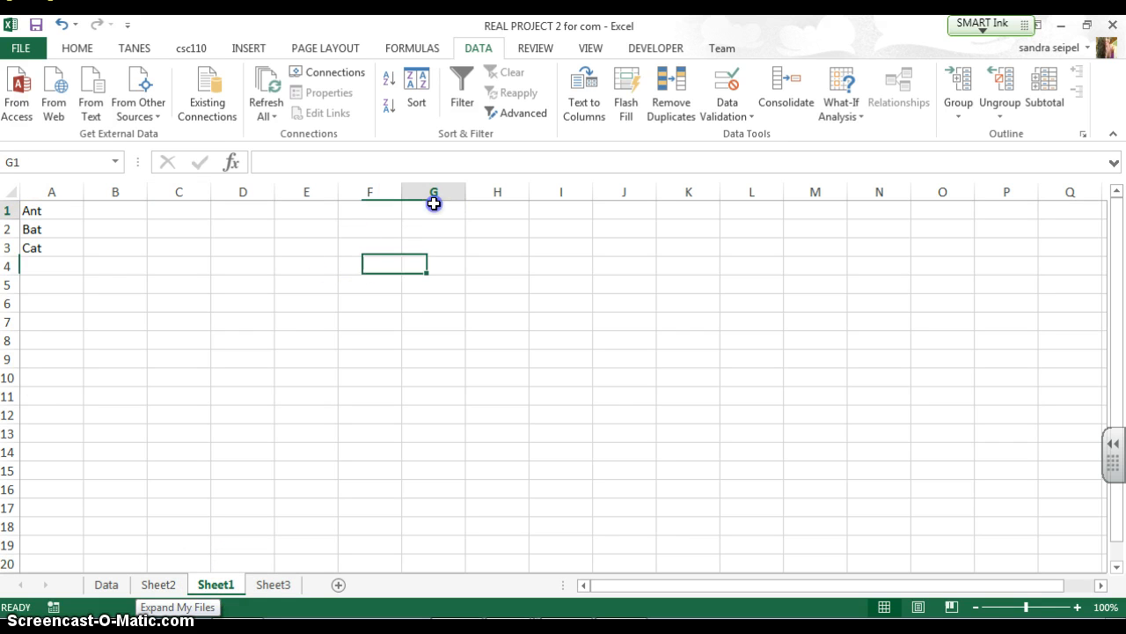
click(736, 113)
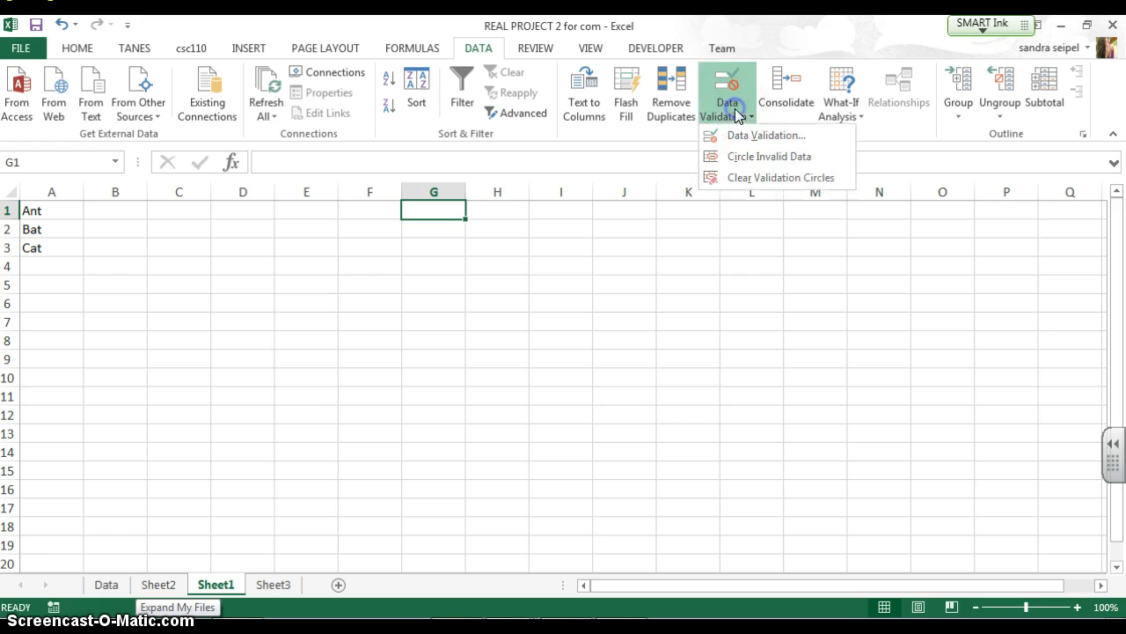
click(757, 135)
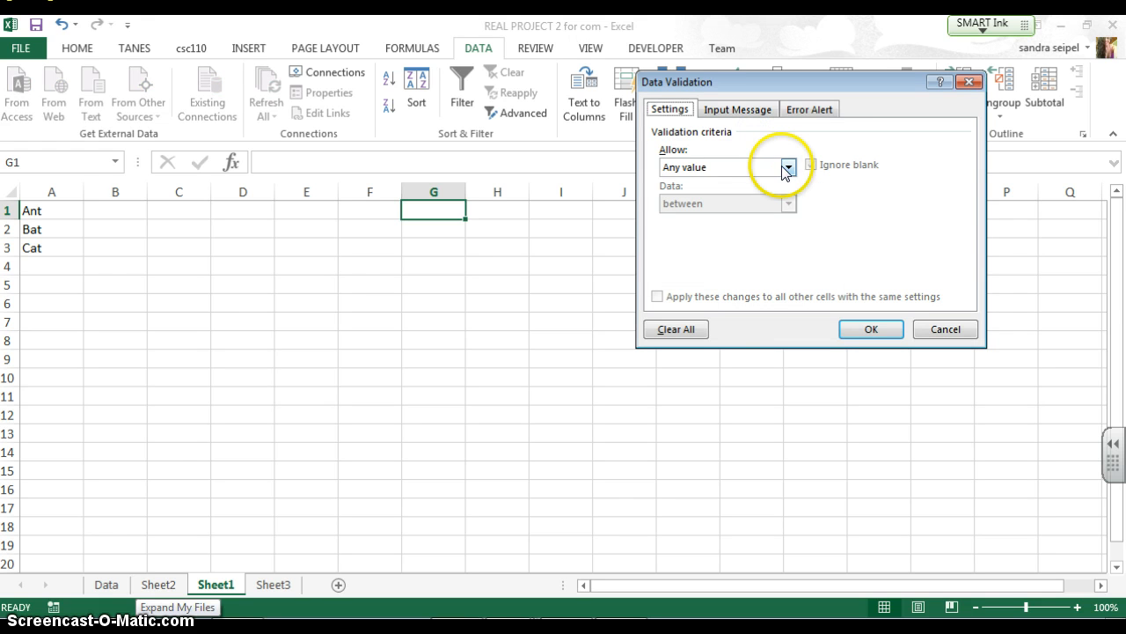
click(787, 167)
click(790, 134)
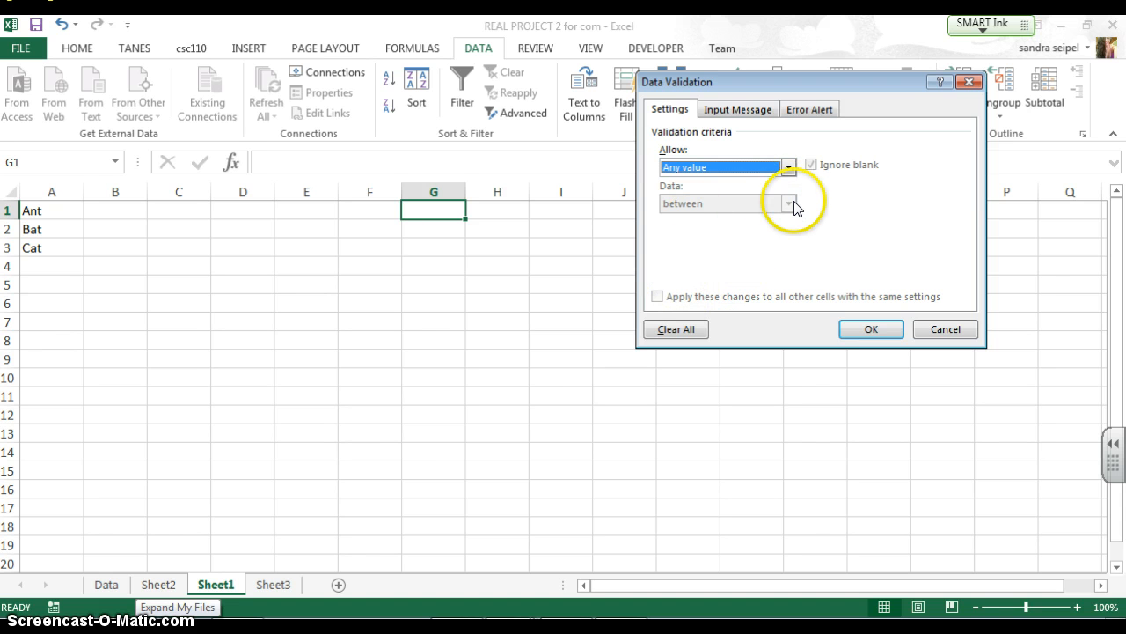
click(788, 166)
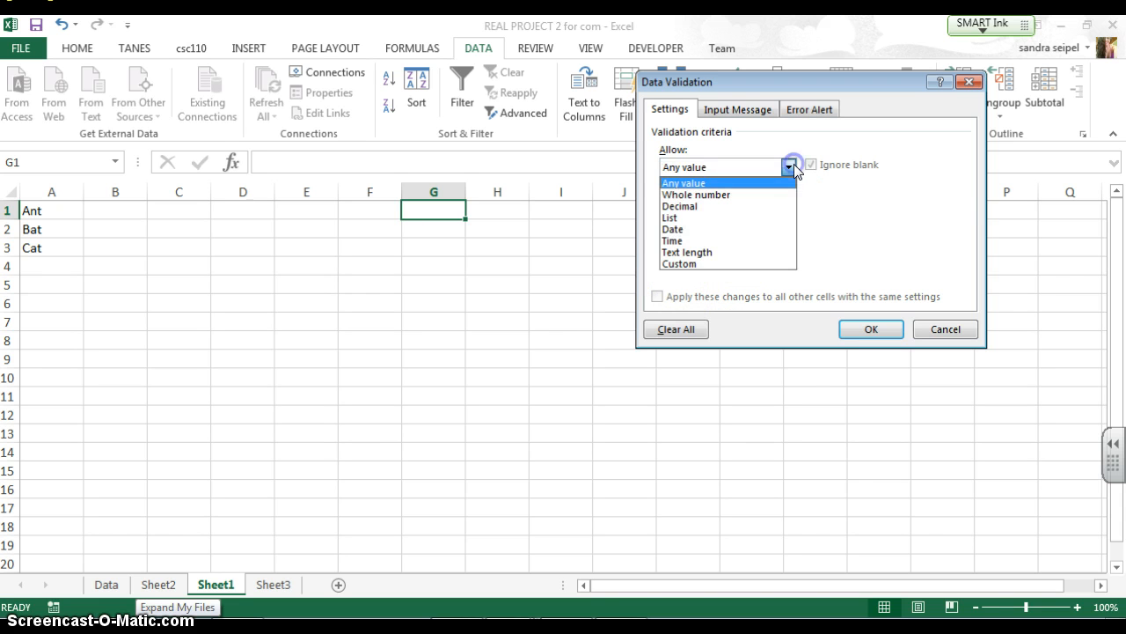
click(770, 217)
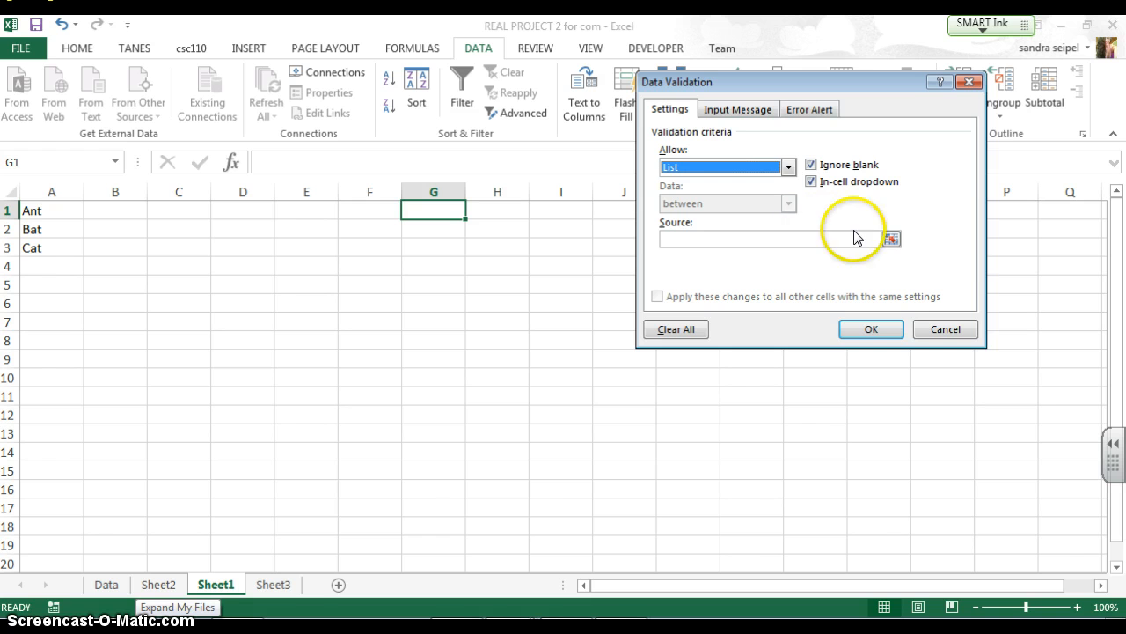
click(891, 239)
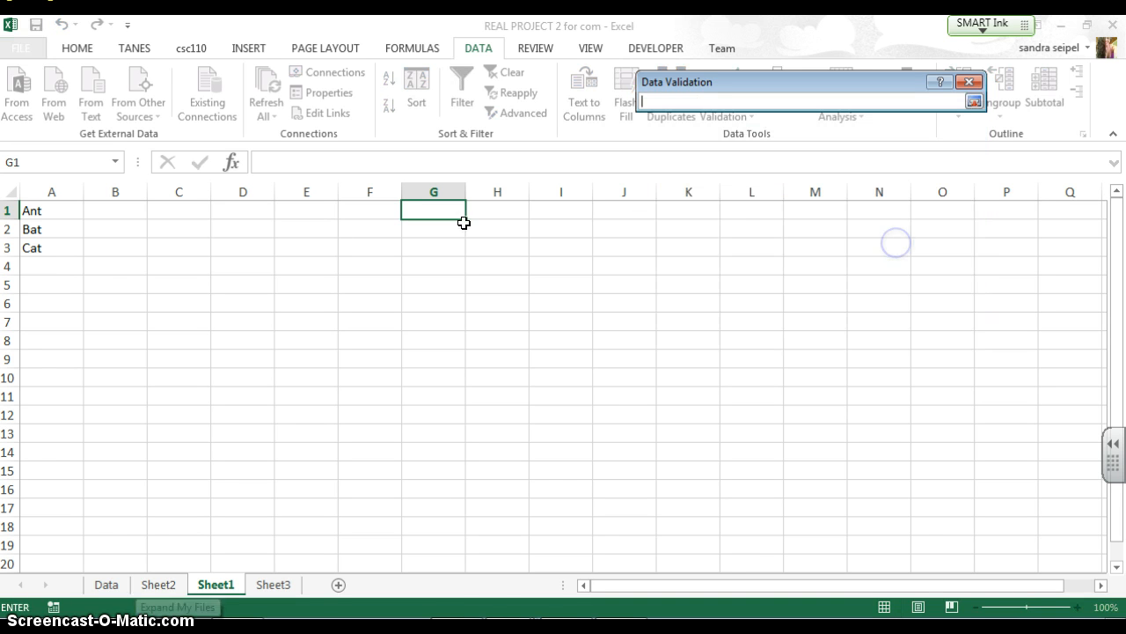
drag(51, 211, 44, 247)
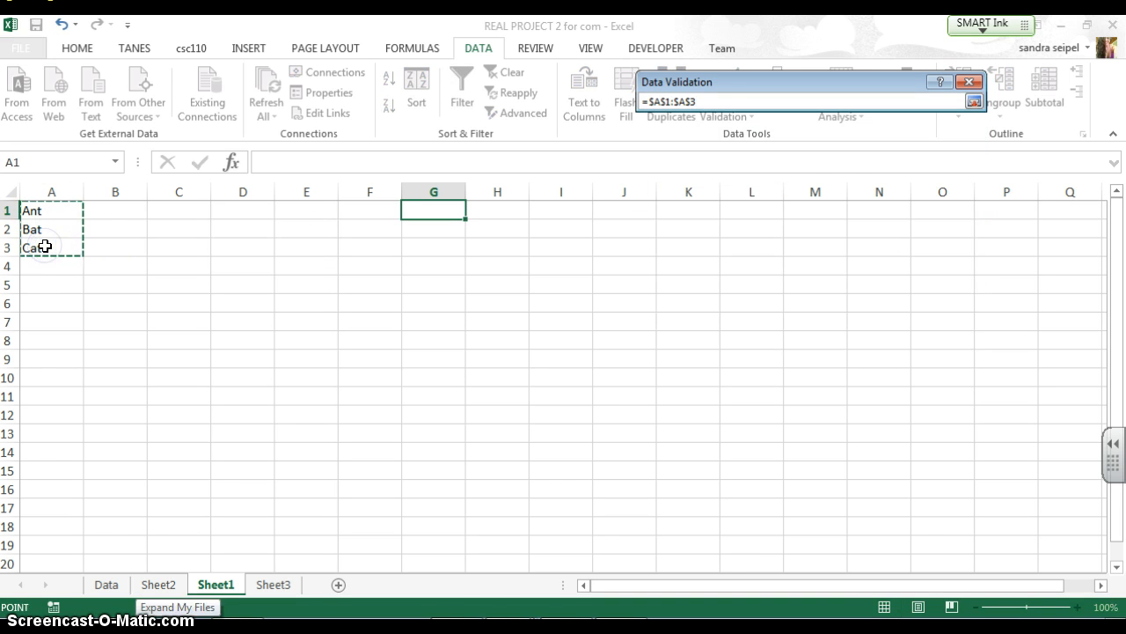
key(Return)
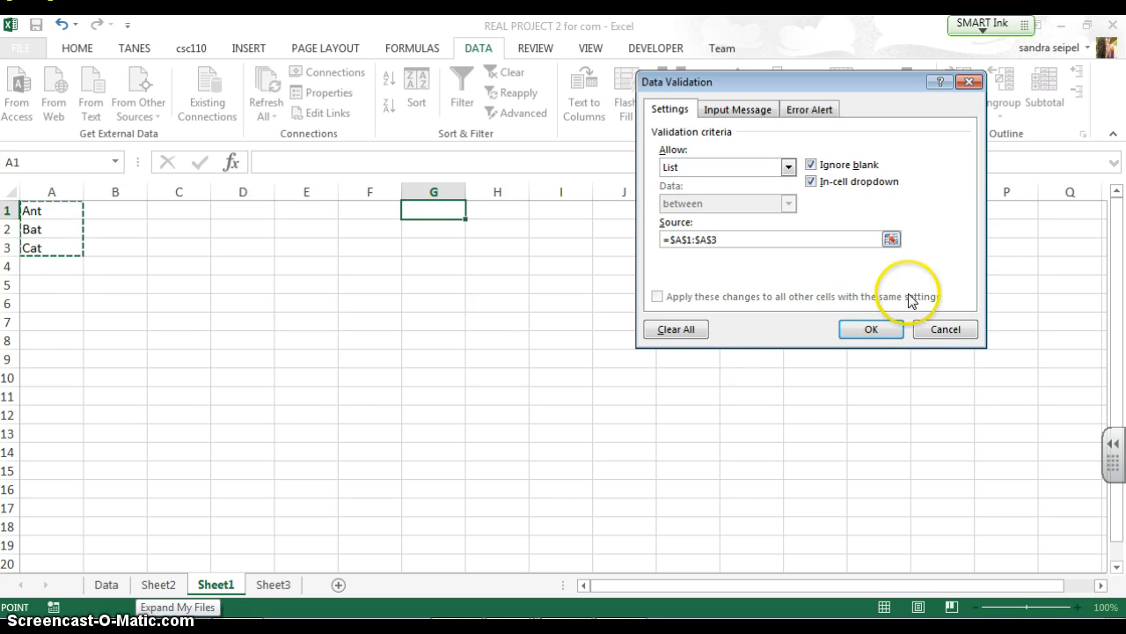
click(880, 328)
Test G1's dropdown by picking Bat and then Ant
click(474, 211)
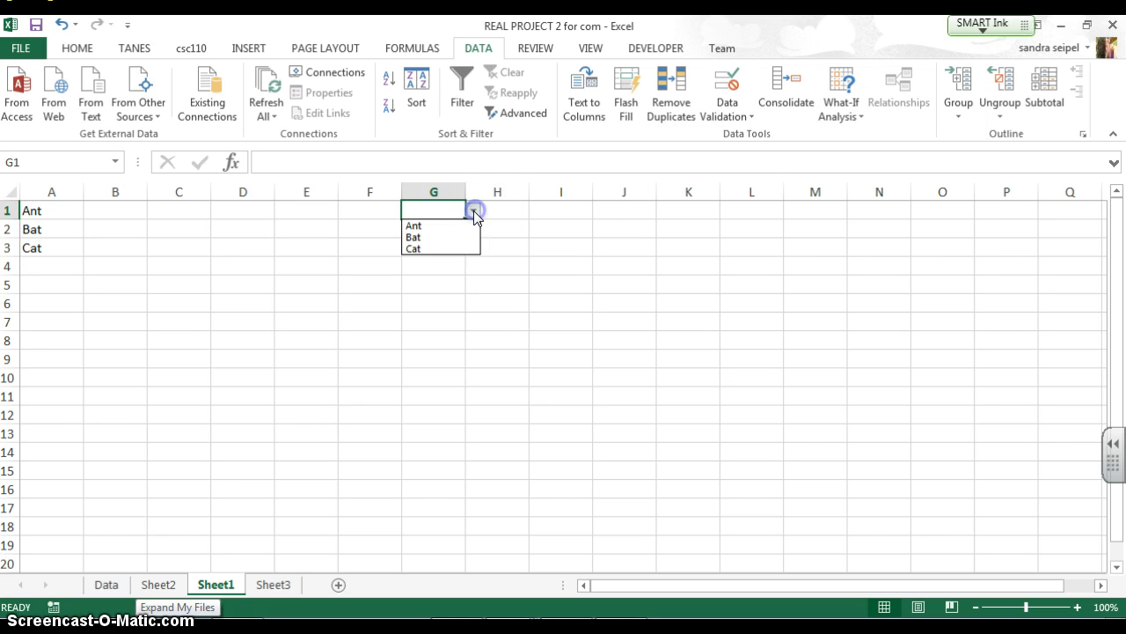
click(456, 239)
click(473, 211)
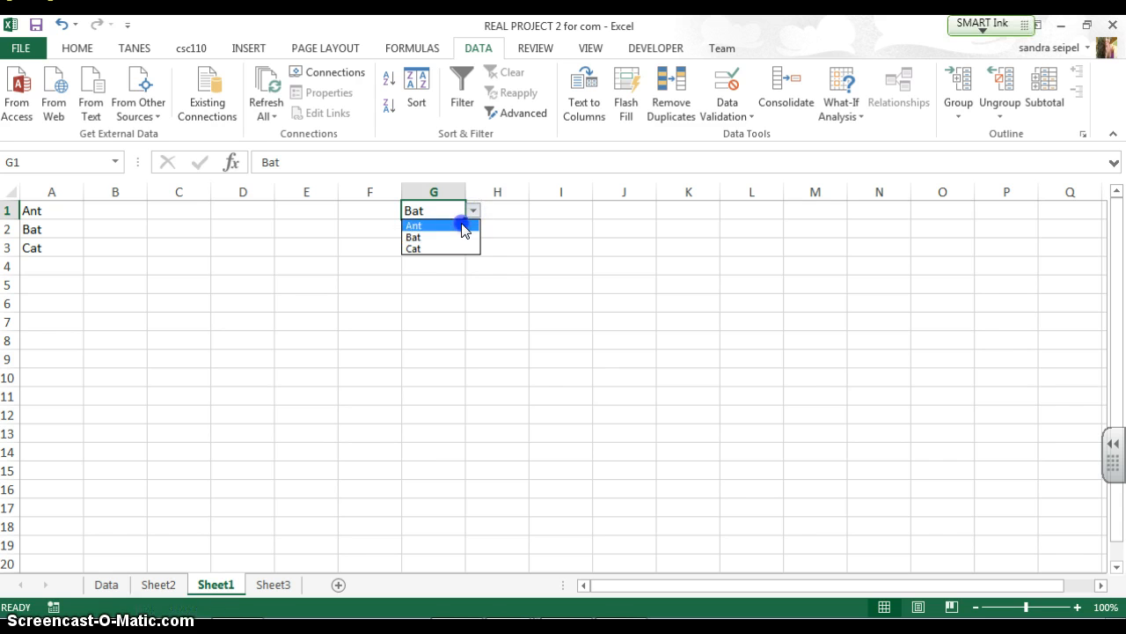
click(460, 227)
click(474, 211)
click(447, 251)
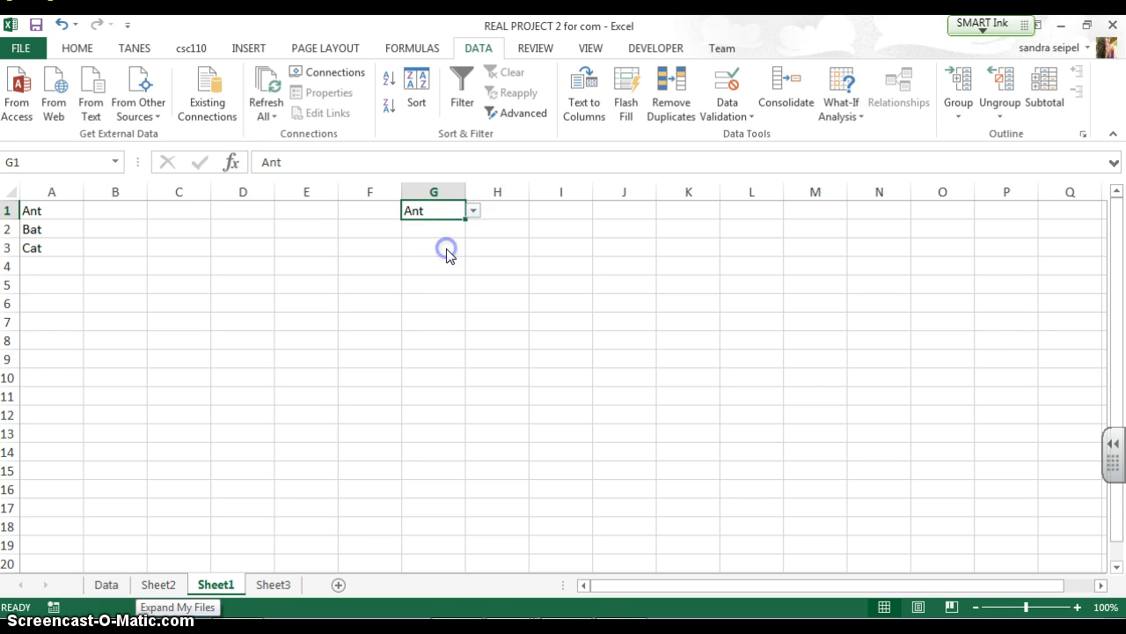
On the Data sheet, add a List data validation to I37 using D37:D48 as the source
click(106, 584)
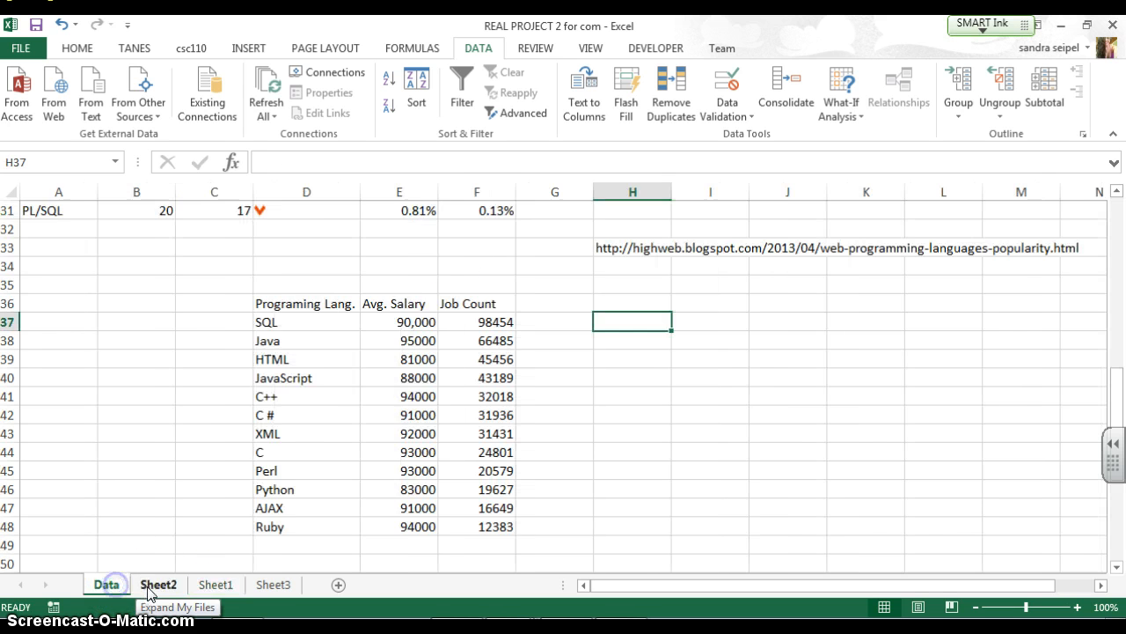
click(679, 321)
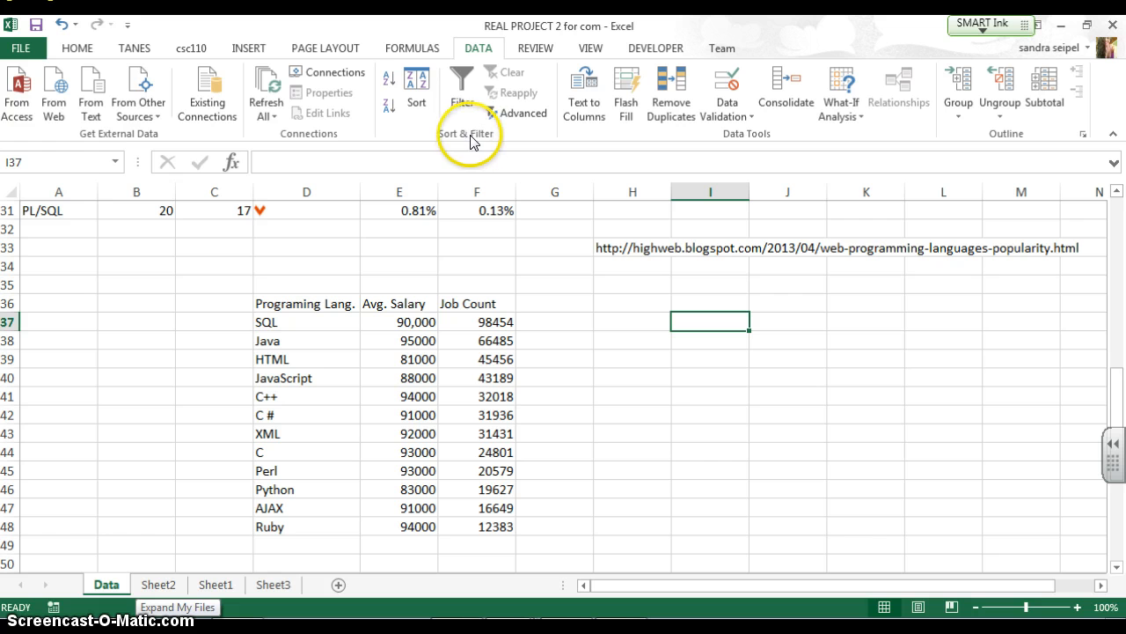
click(737, 122)
click(746, 139)
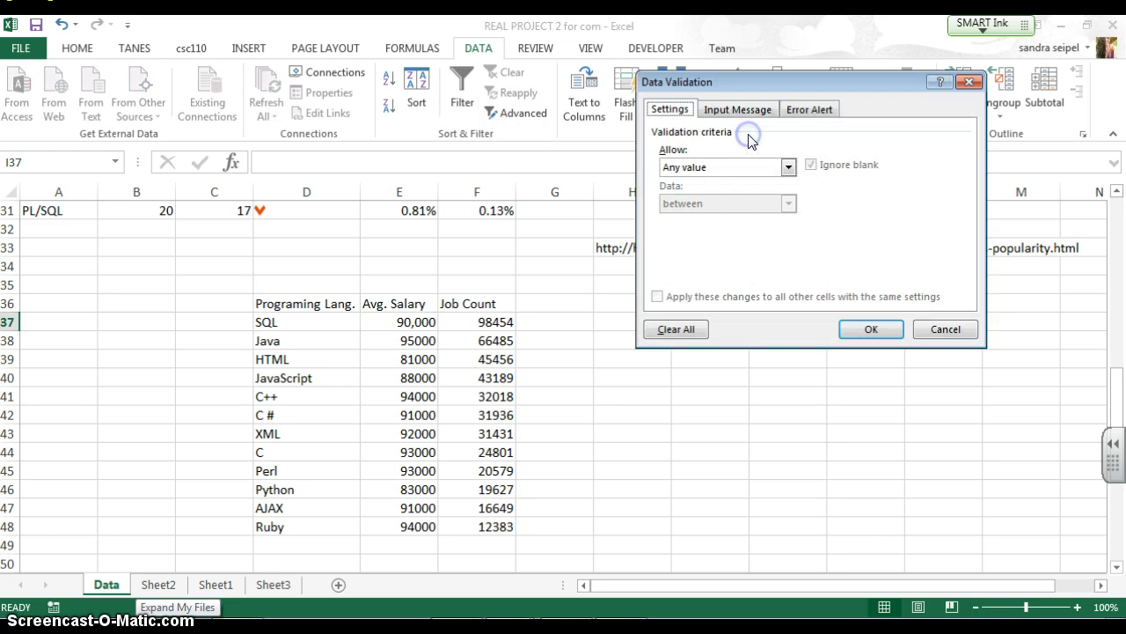
click(788, 167)
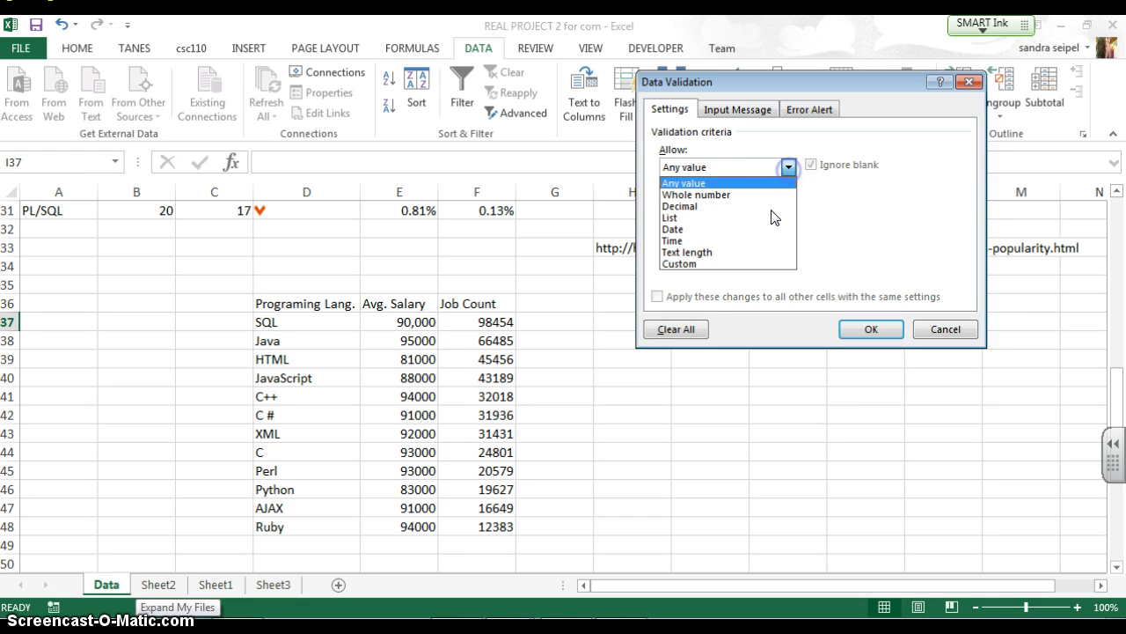
click(770, 214)
click(891, 239)
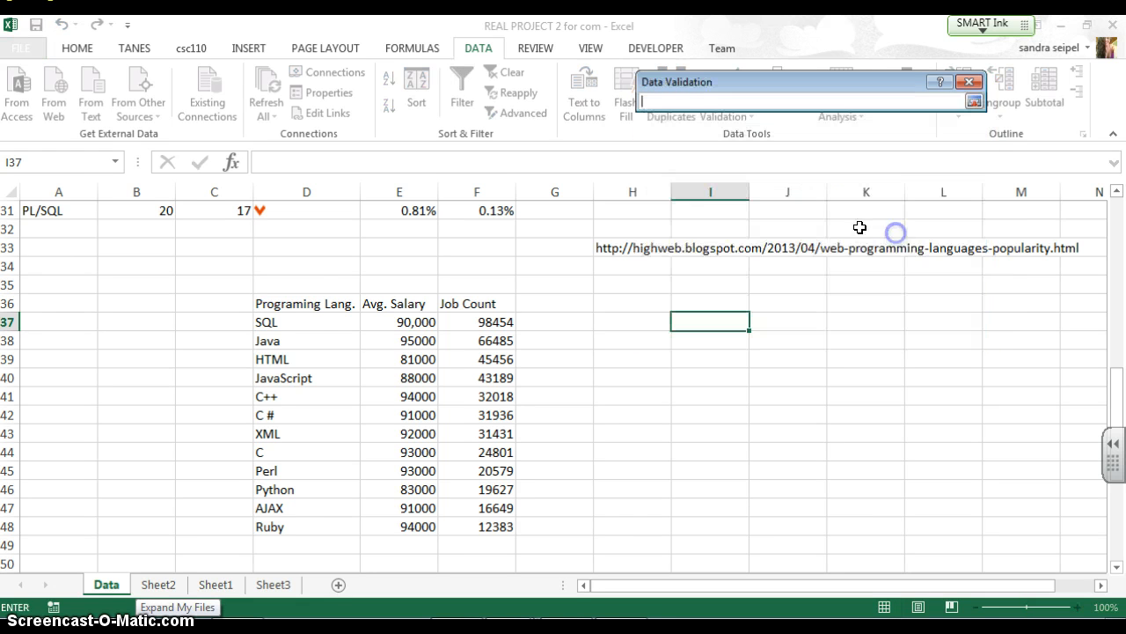
drag(314, 453, 317, 522)
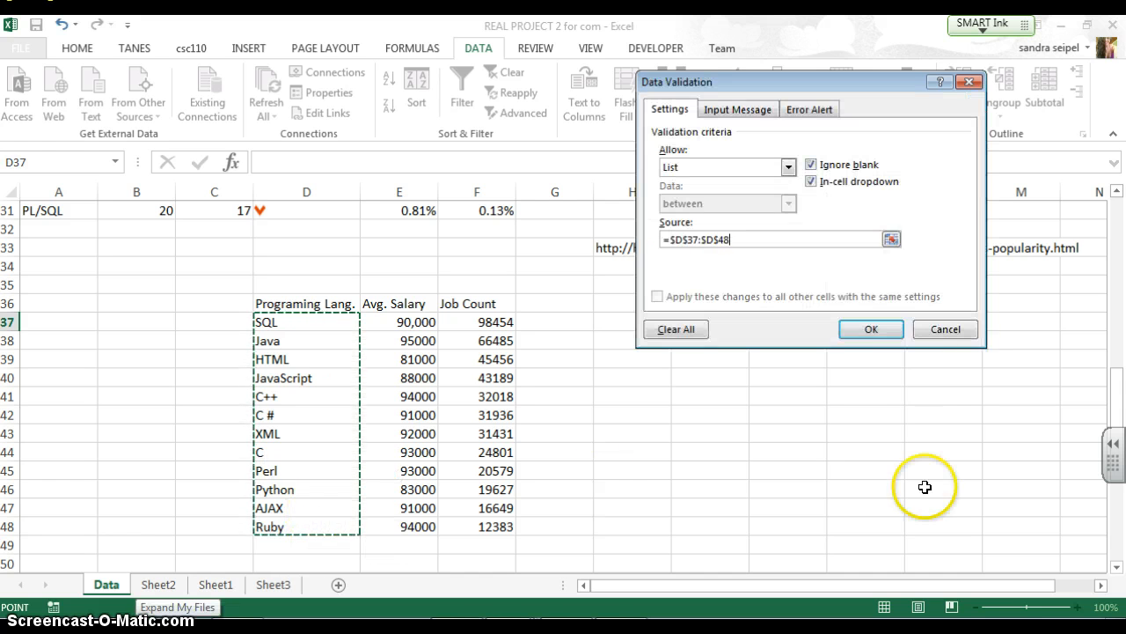
click(873, 330)
Pick Java from I37's dropdown and name the cell language1
click(757, 322)
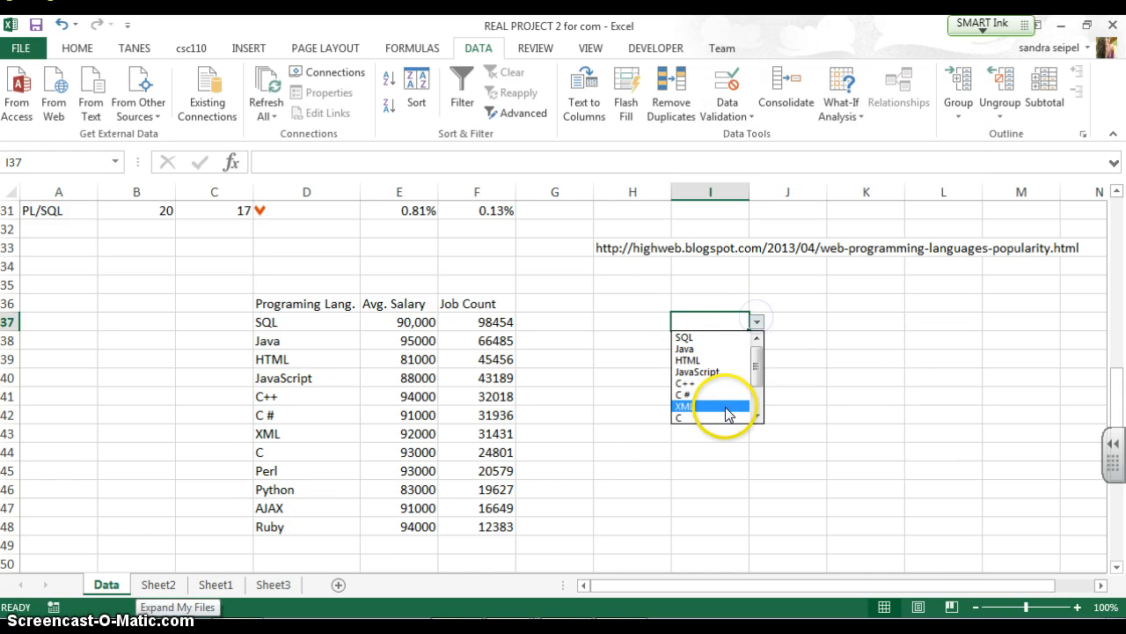
click(694, 350)
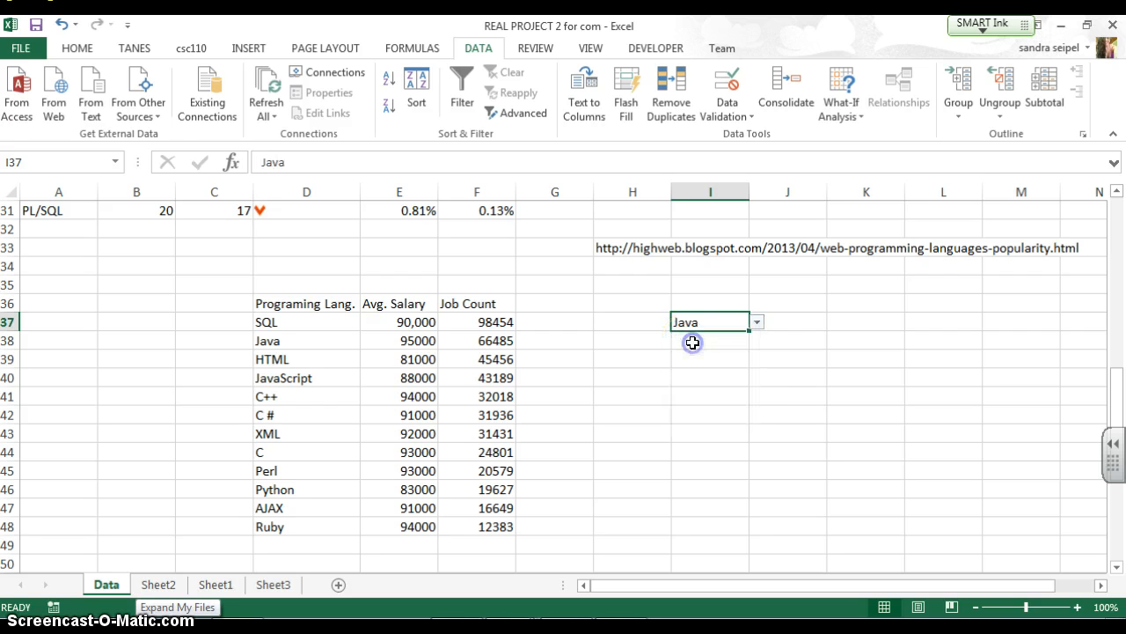
click(37, 160)
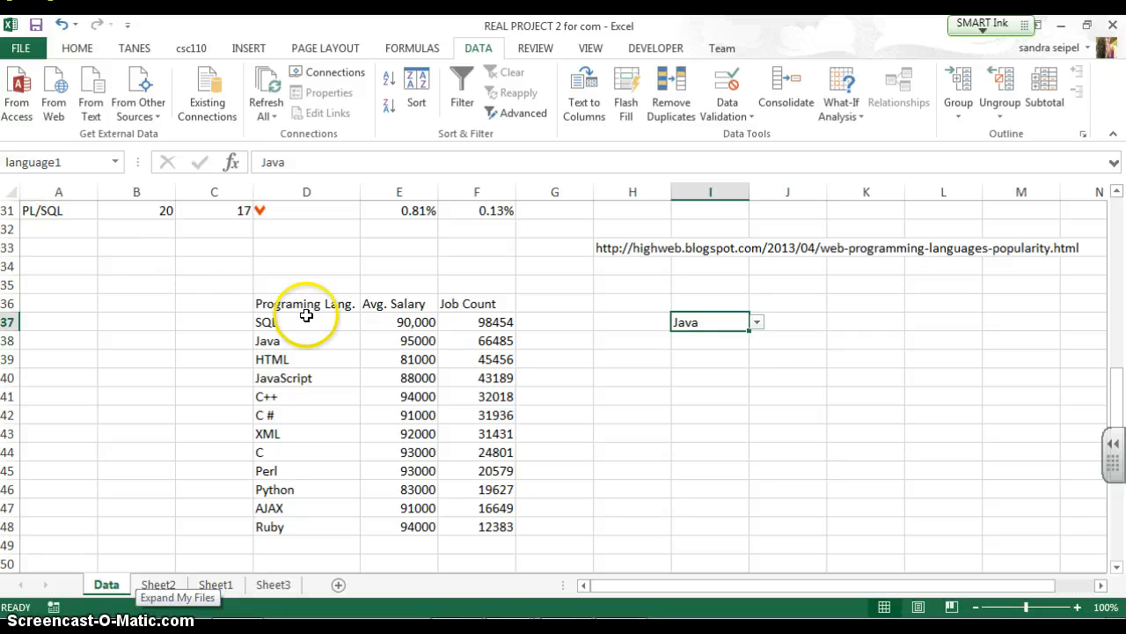
Fill I37 down to I38 and name I38 language2
click(684, 339)
click(695, 323)
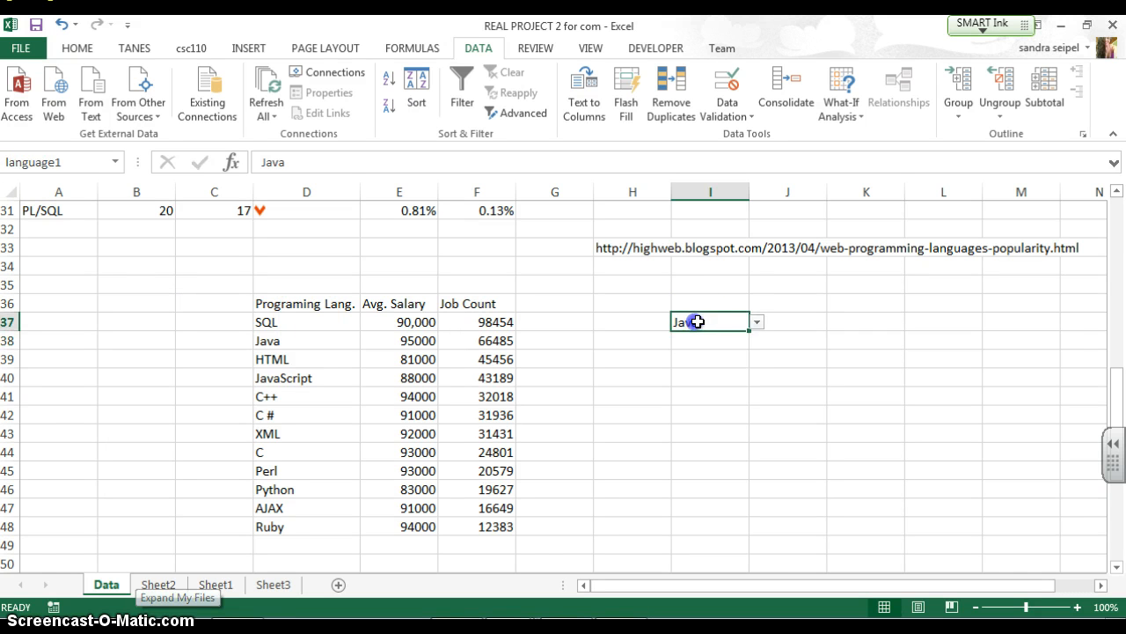
drag(747, 331, 725, 341)
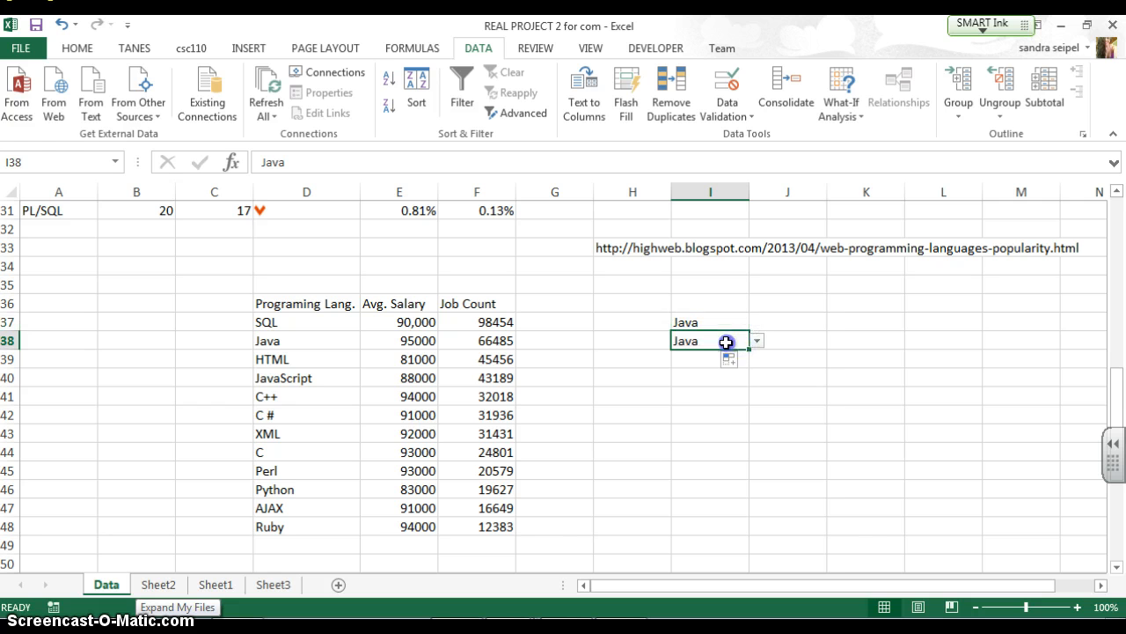
click(43, 155)
text(language2)
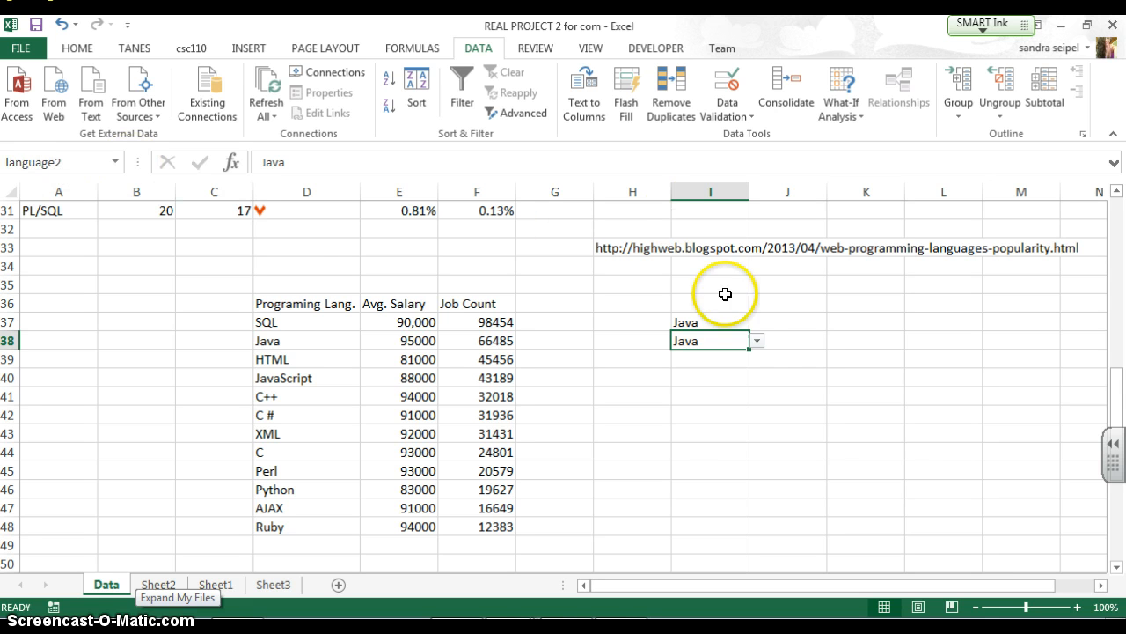
Test I38's dropdown by picking JavaScript and then Perl
click(757, 341)
click(731, 378)
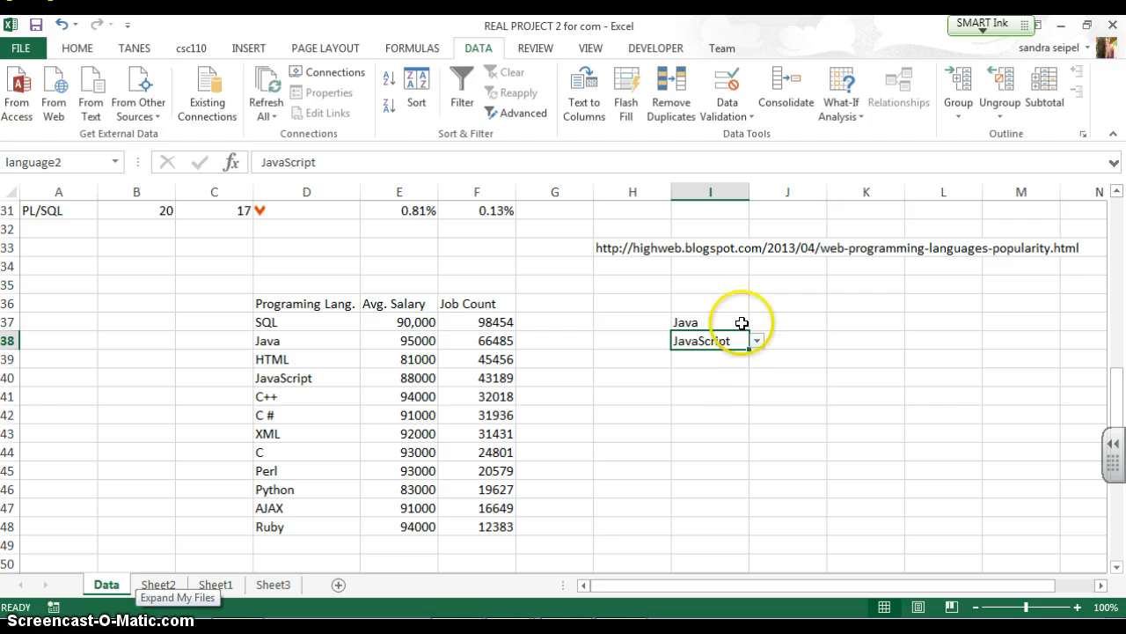
click(757, 341)
click(727, 414)
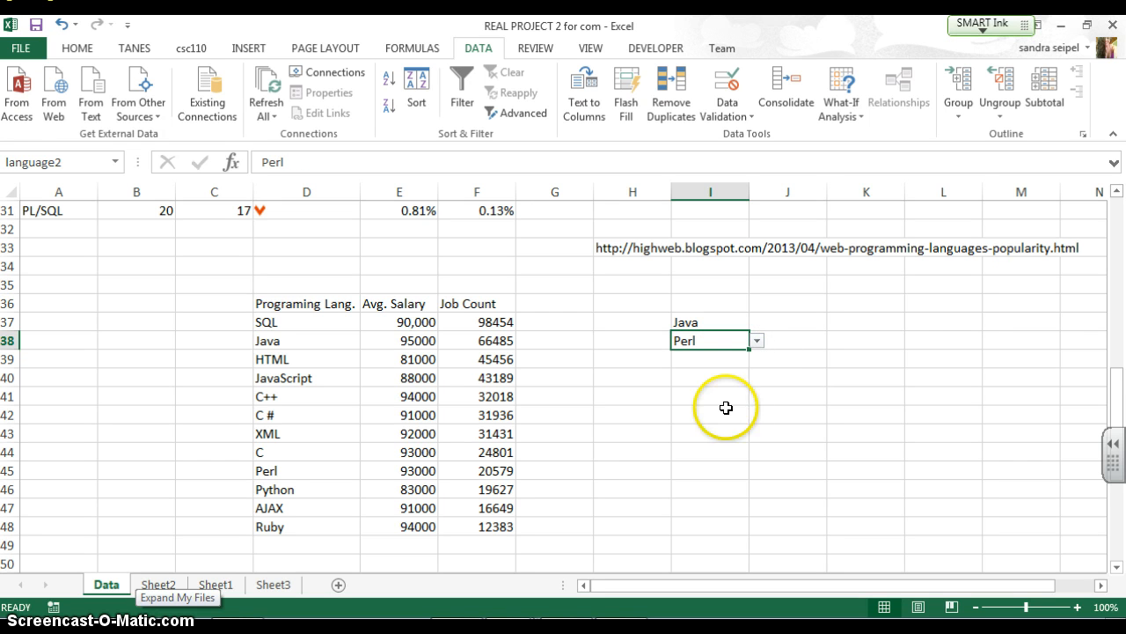